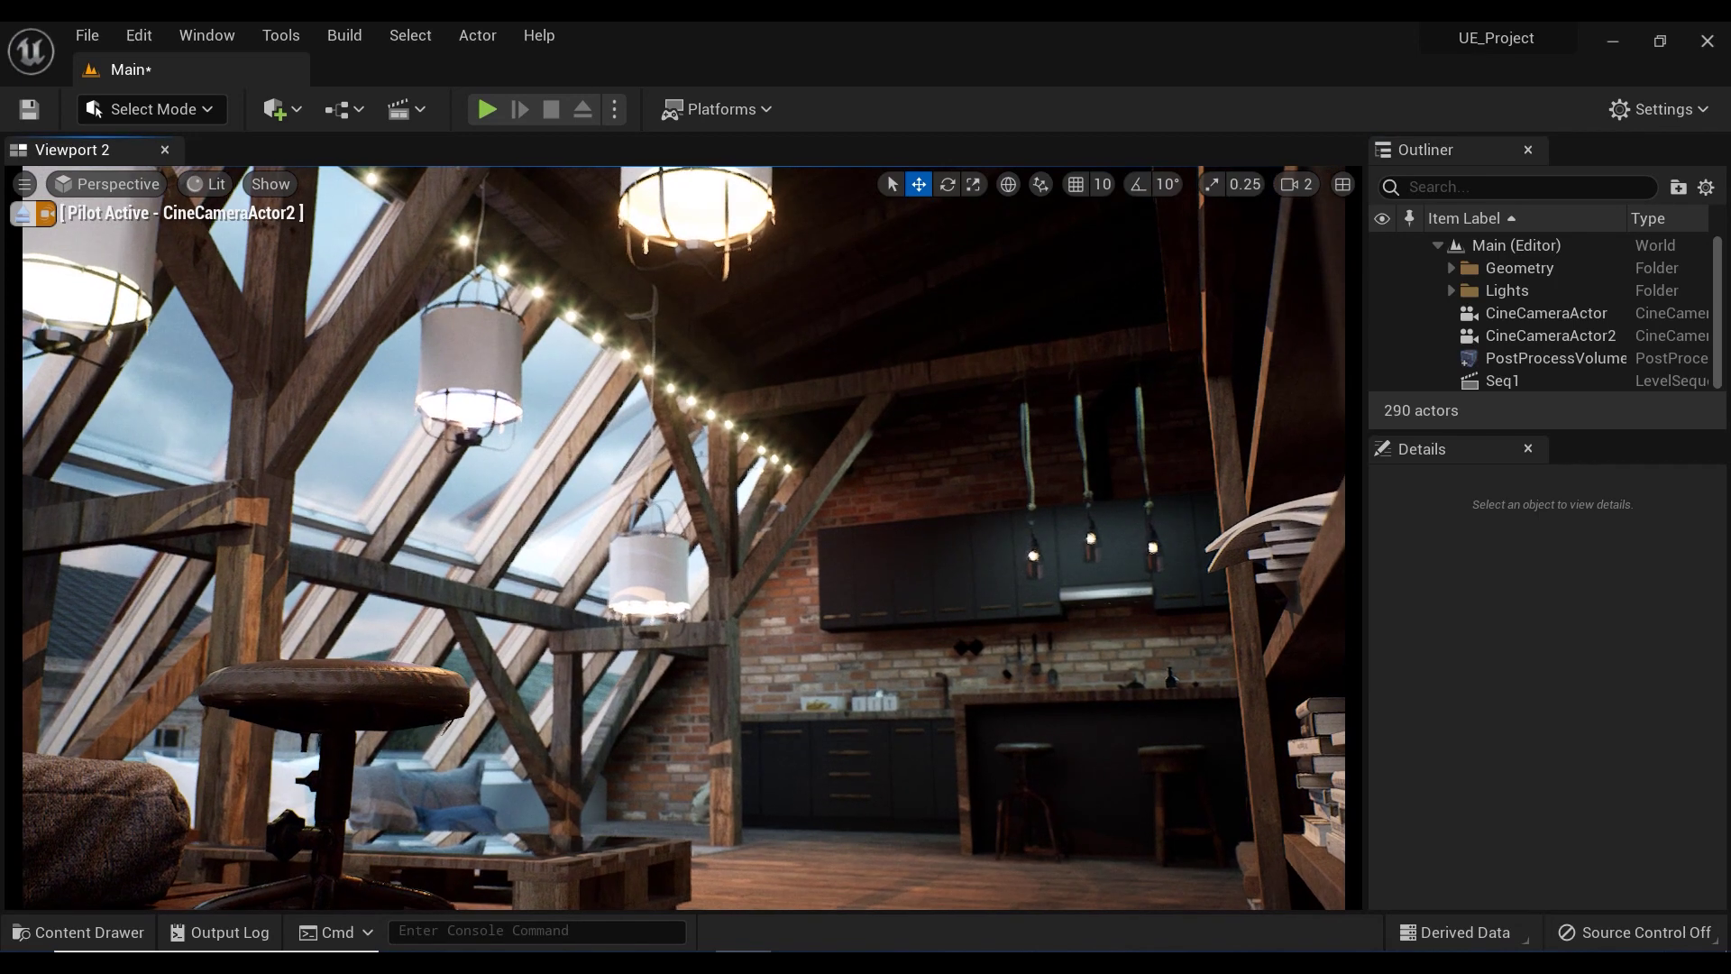
right_drag(1195, 595, 1167, 595)
middle_drag(1167, 595, 1193, 556)
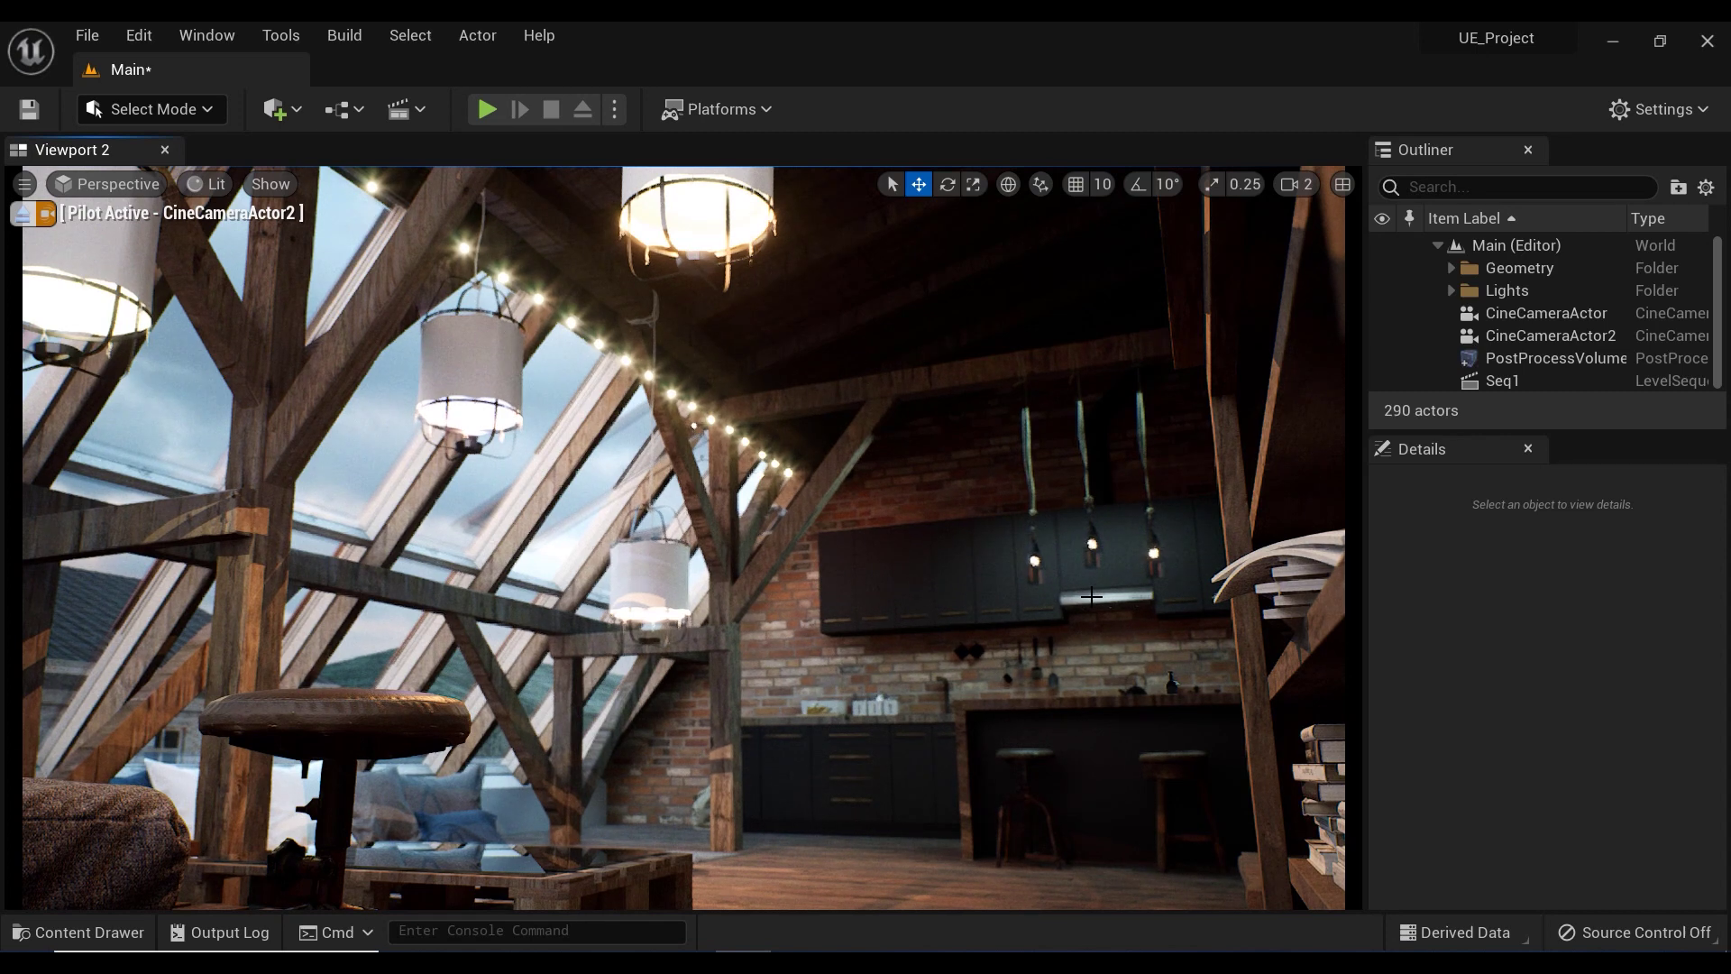
middle_drag(1091, 596, 1098, 555)
right_drag(1098, 582, 1075, 620)
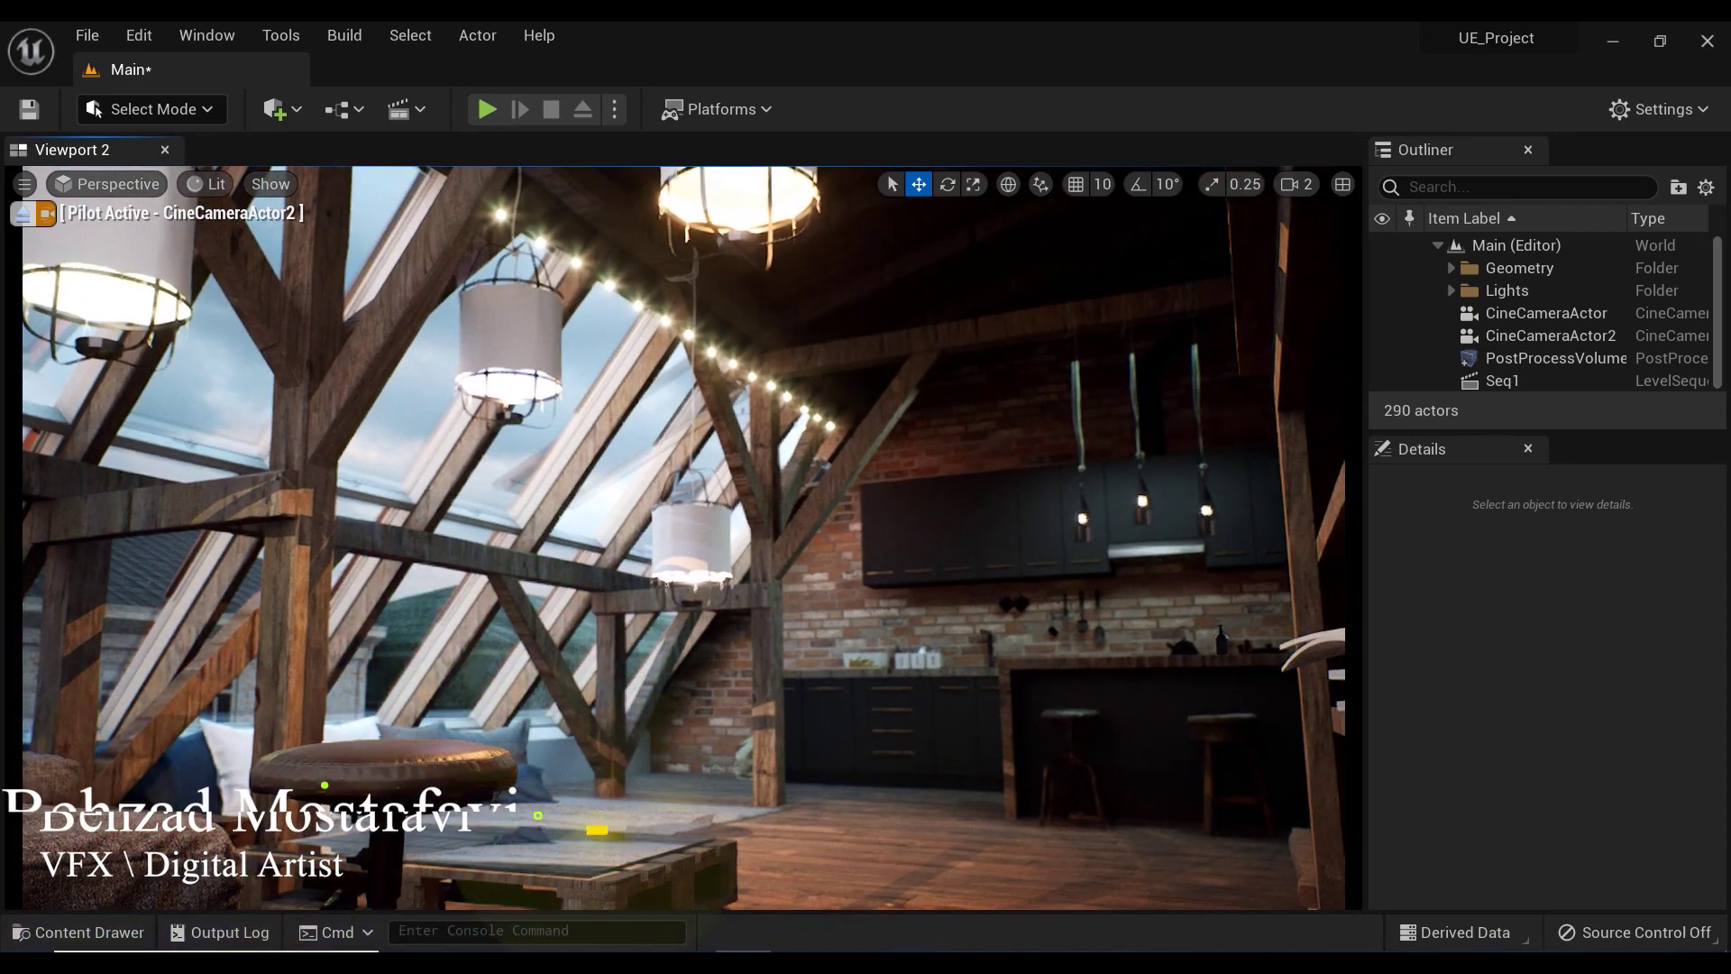
middle_drag(1075, 620, 1079, 614)
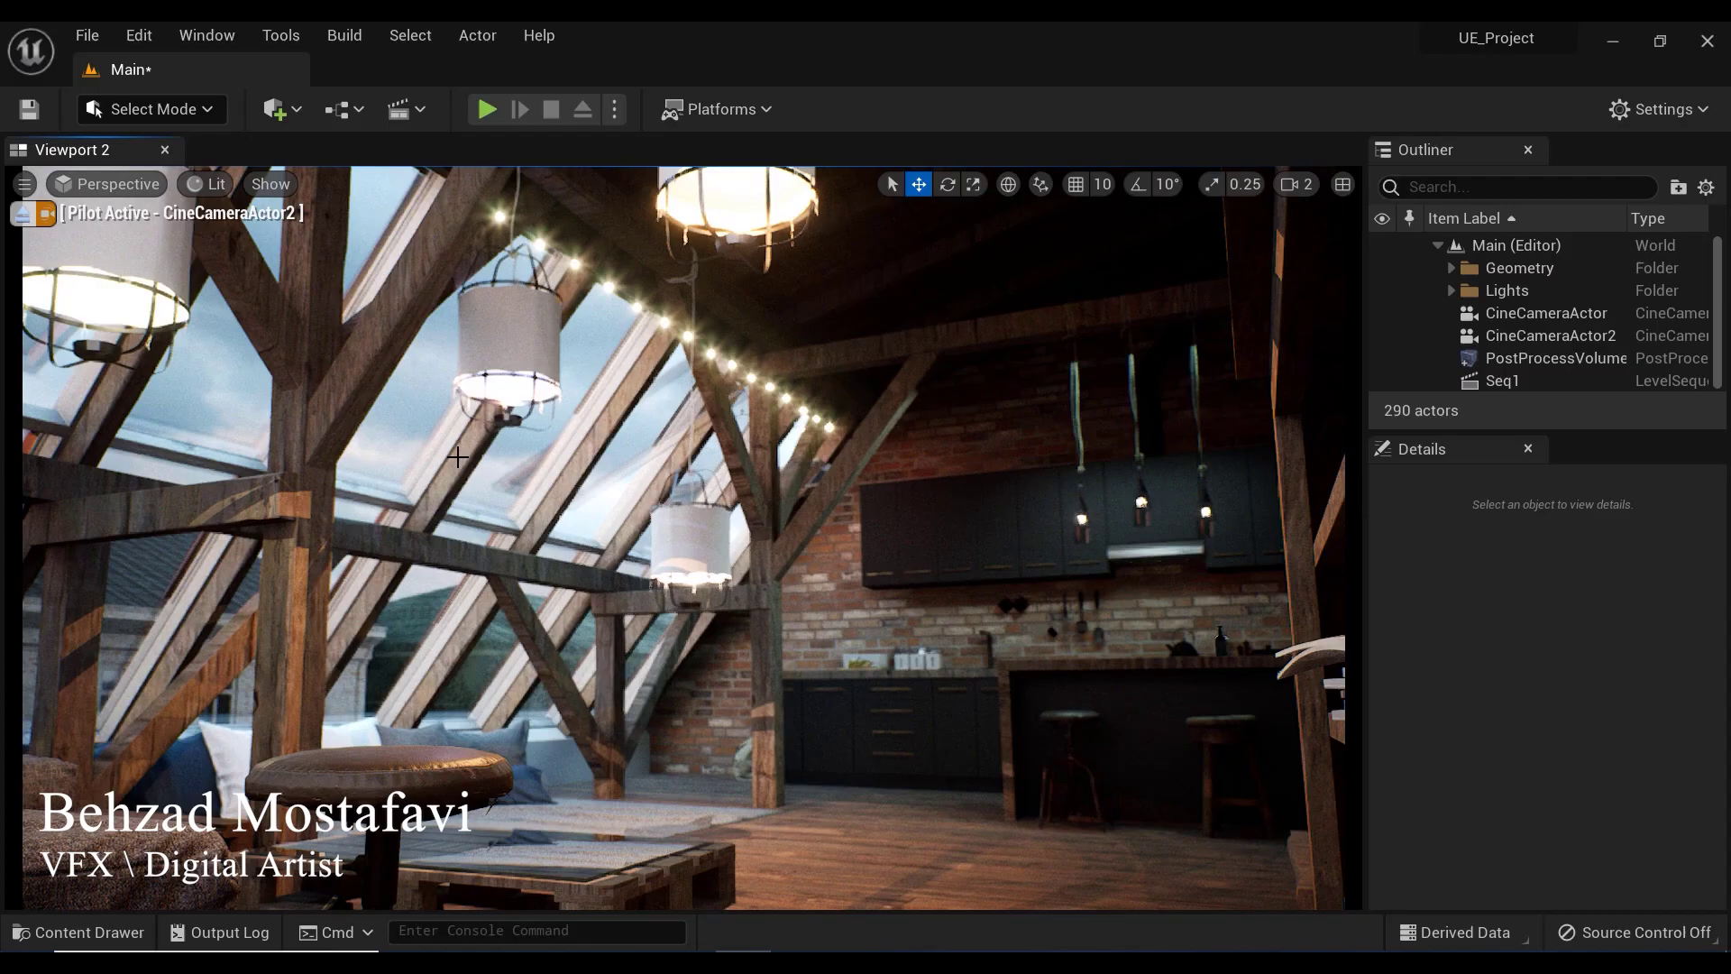
- Stop piloting CineCameraActor2 and select one string-light bulb in front of the roof windows to inspect its material slots
click(21, 213)
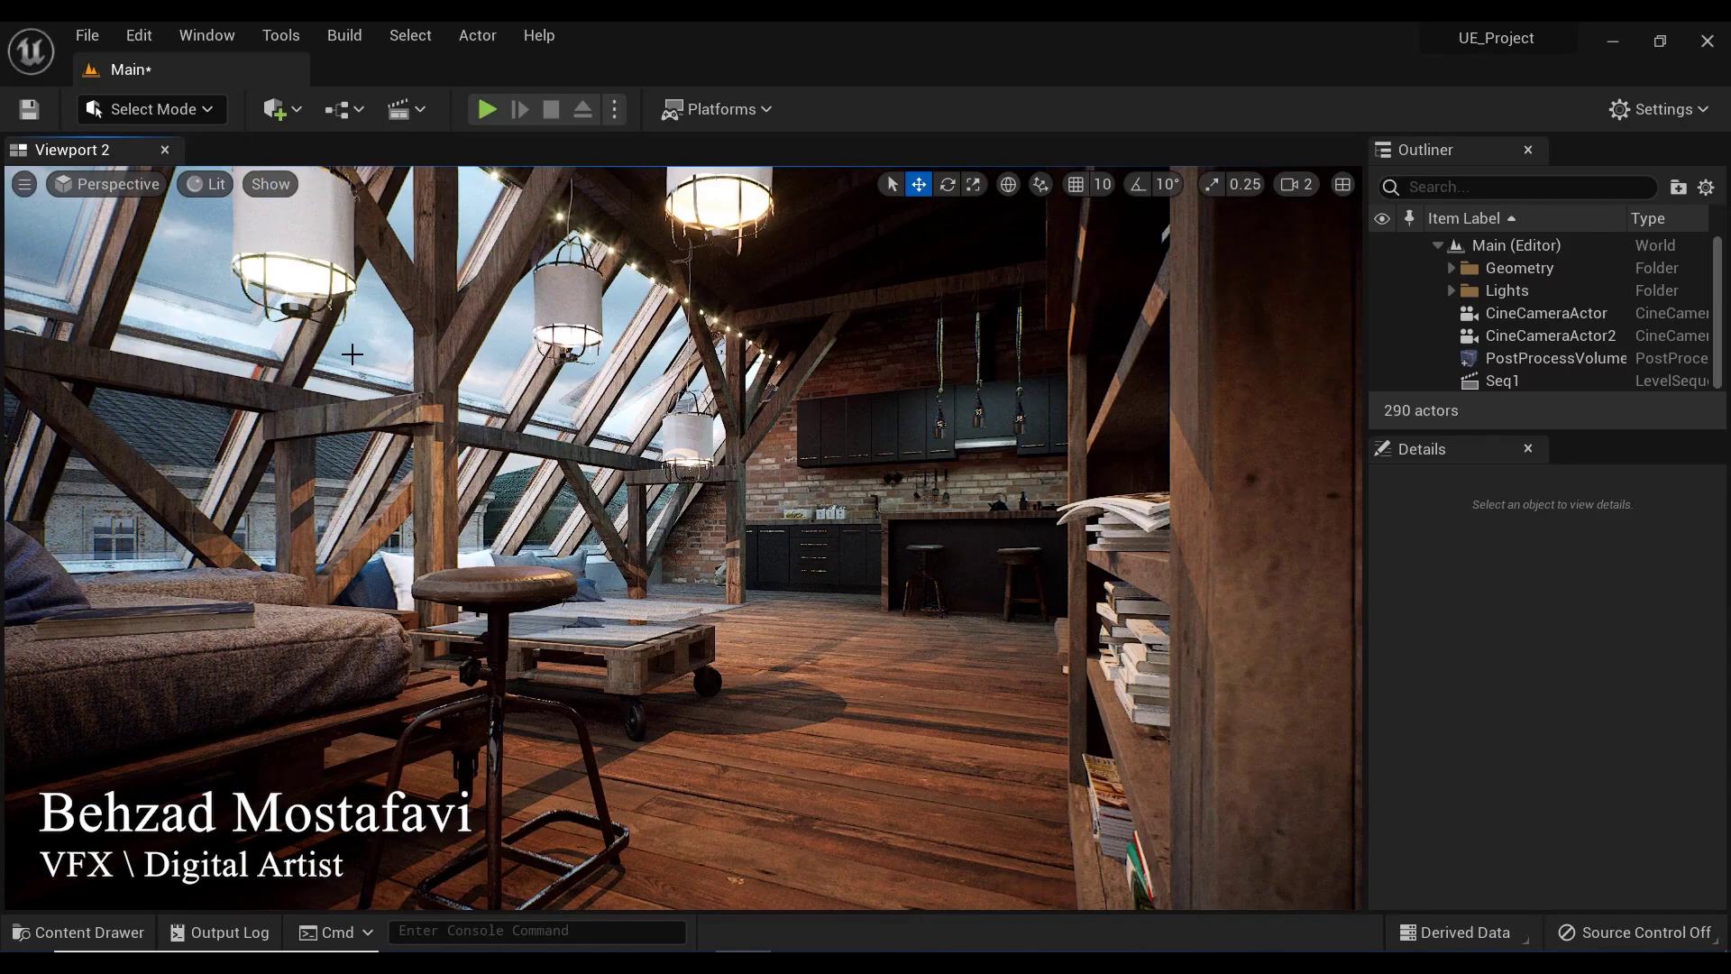
key(w)
right_drag(685, 541, 666, 476)
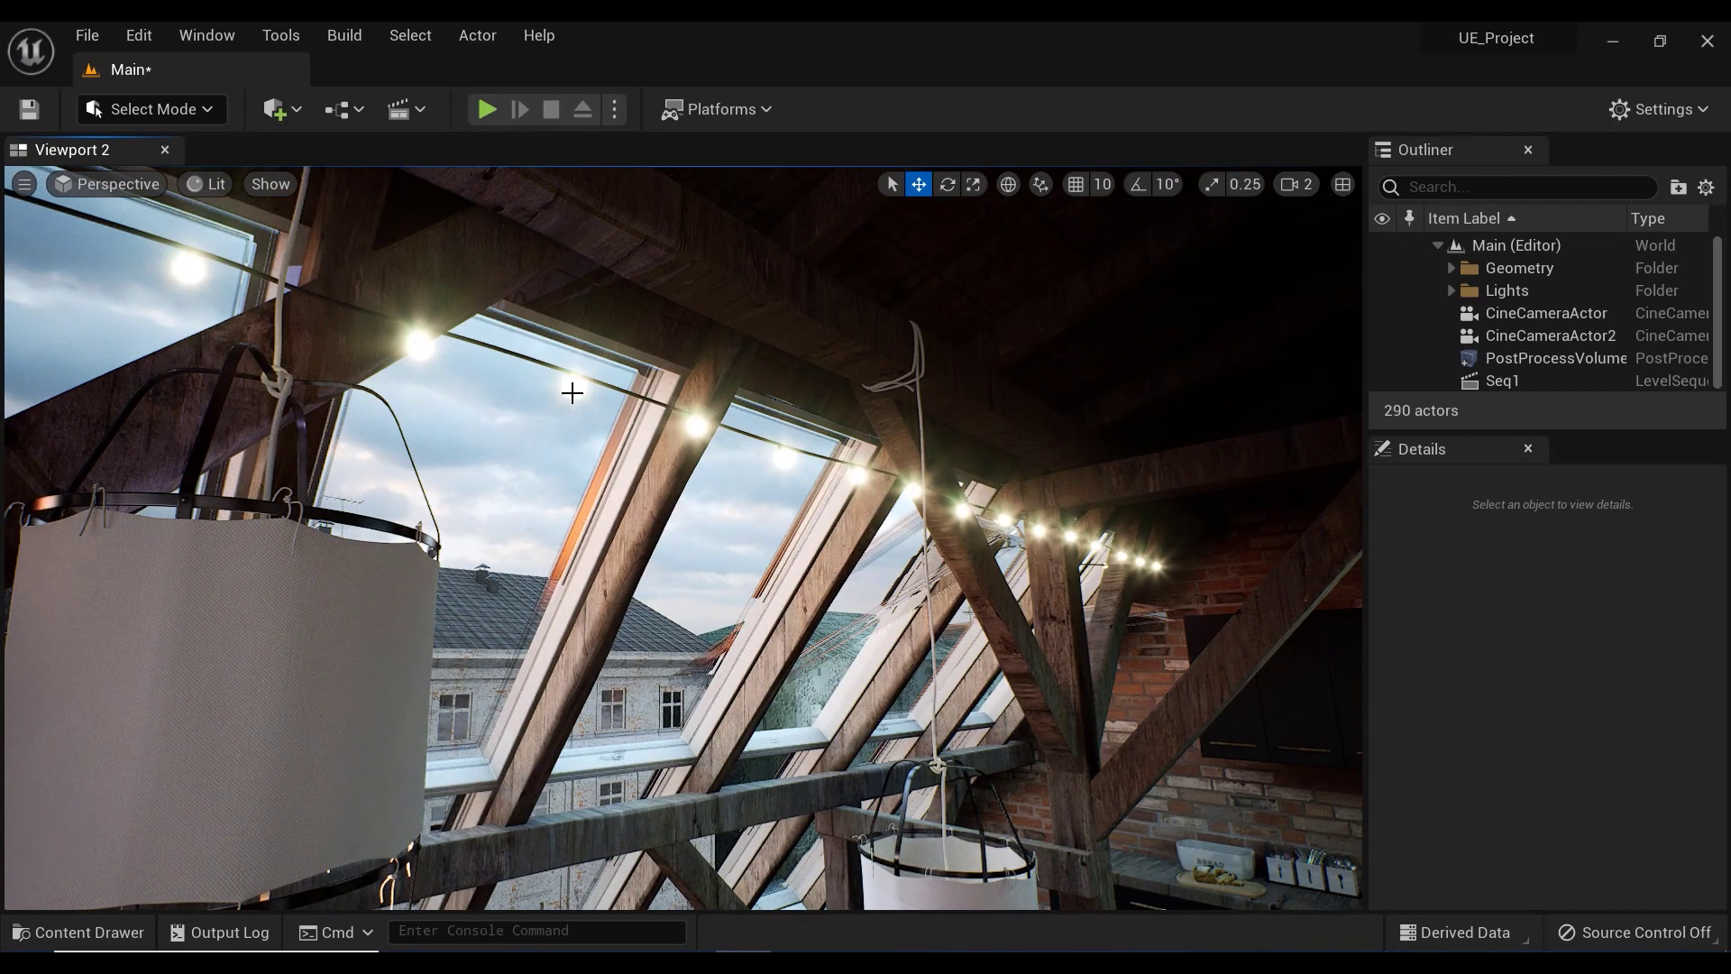
click(630, 523)
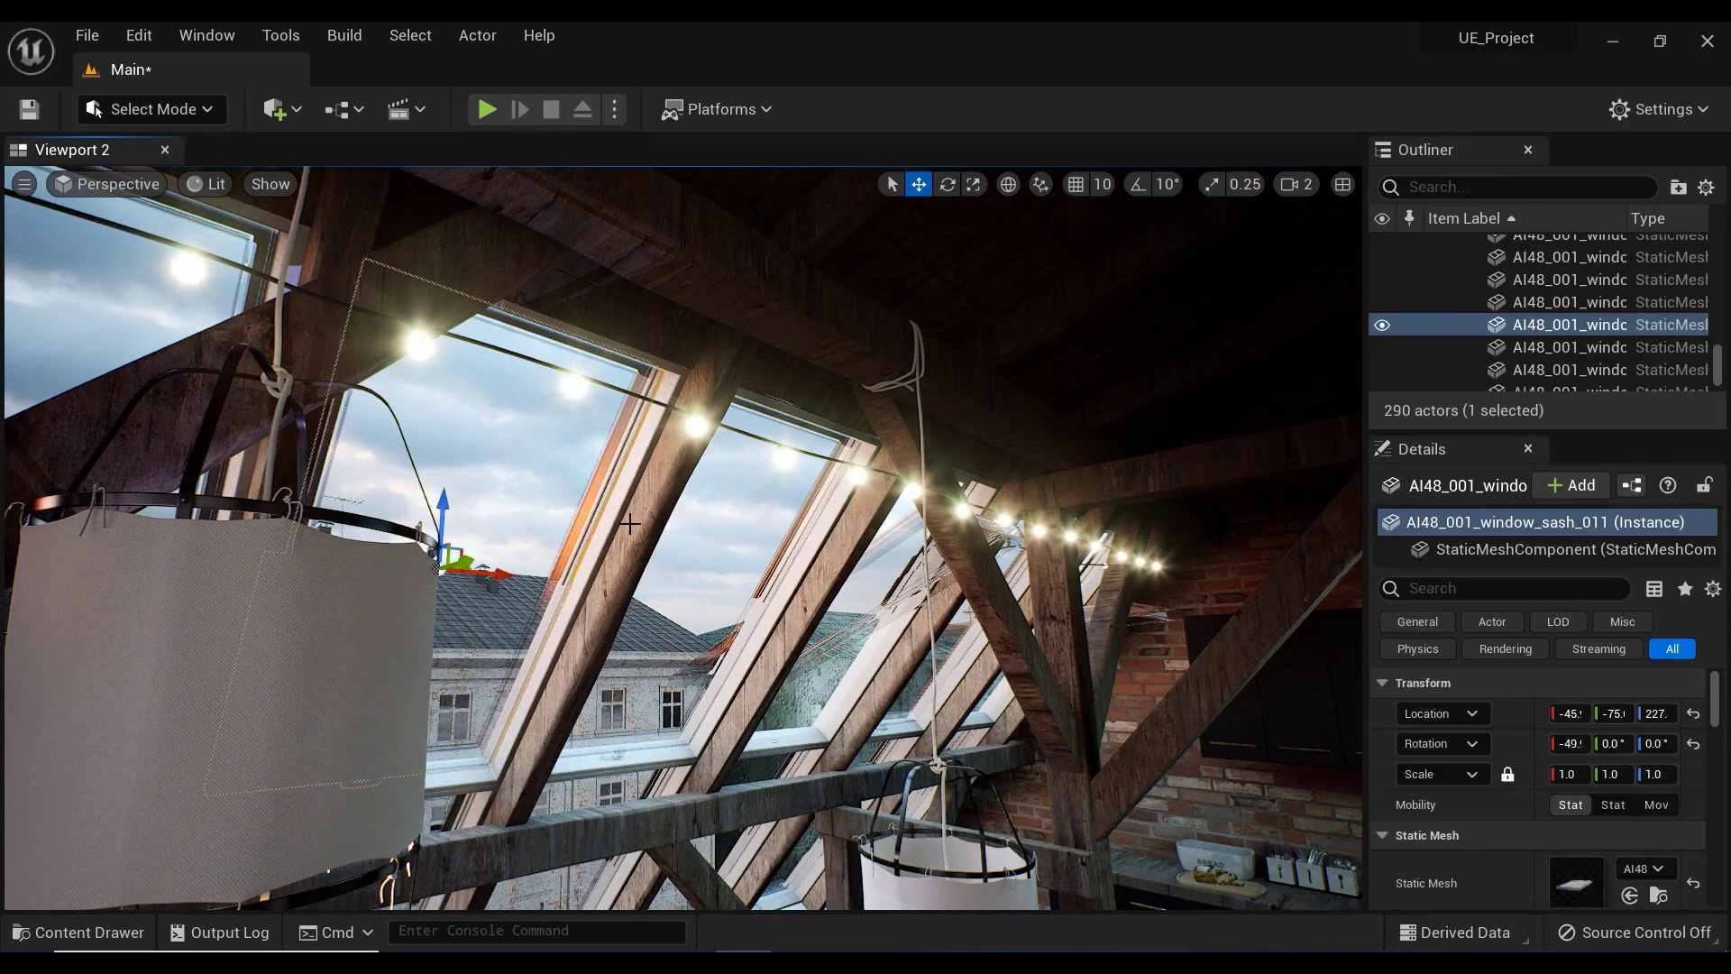
click(578, 386)
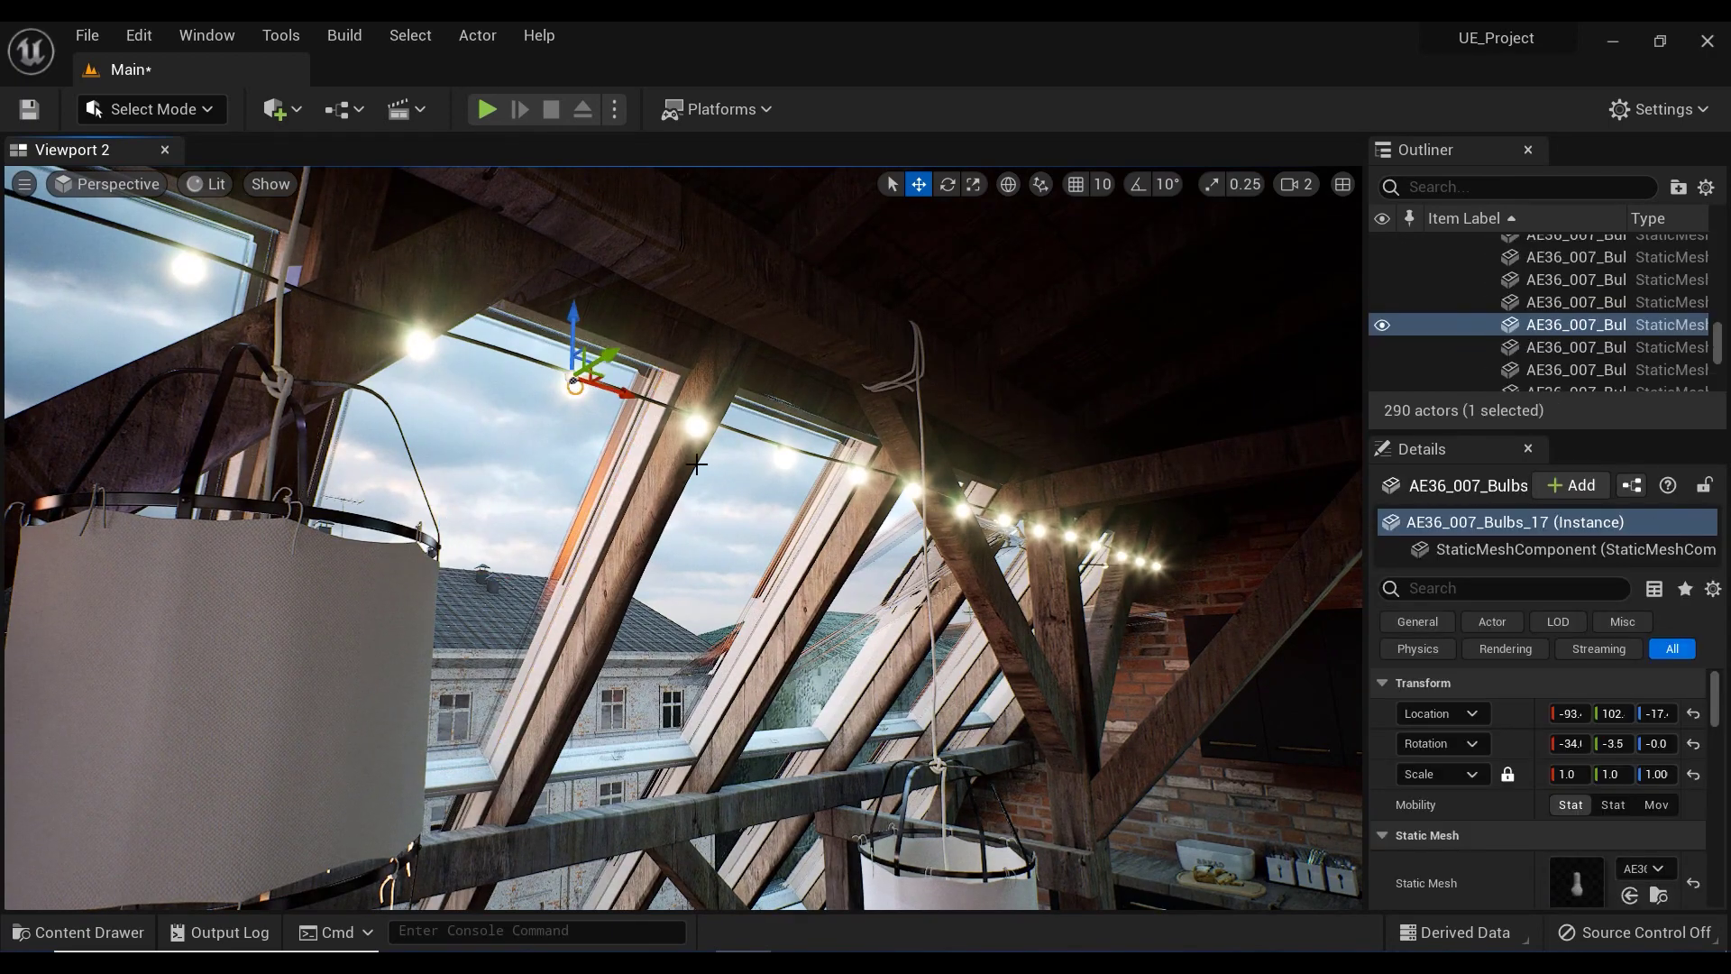
middle_drag(577, 386, 572, 289)
scroll(577, 386, up, 3)
right_drag(1534, 850, 1534, 561)
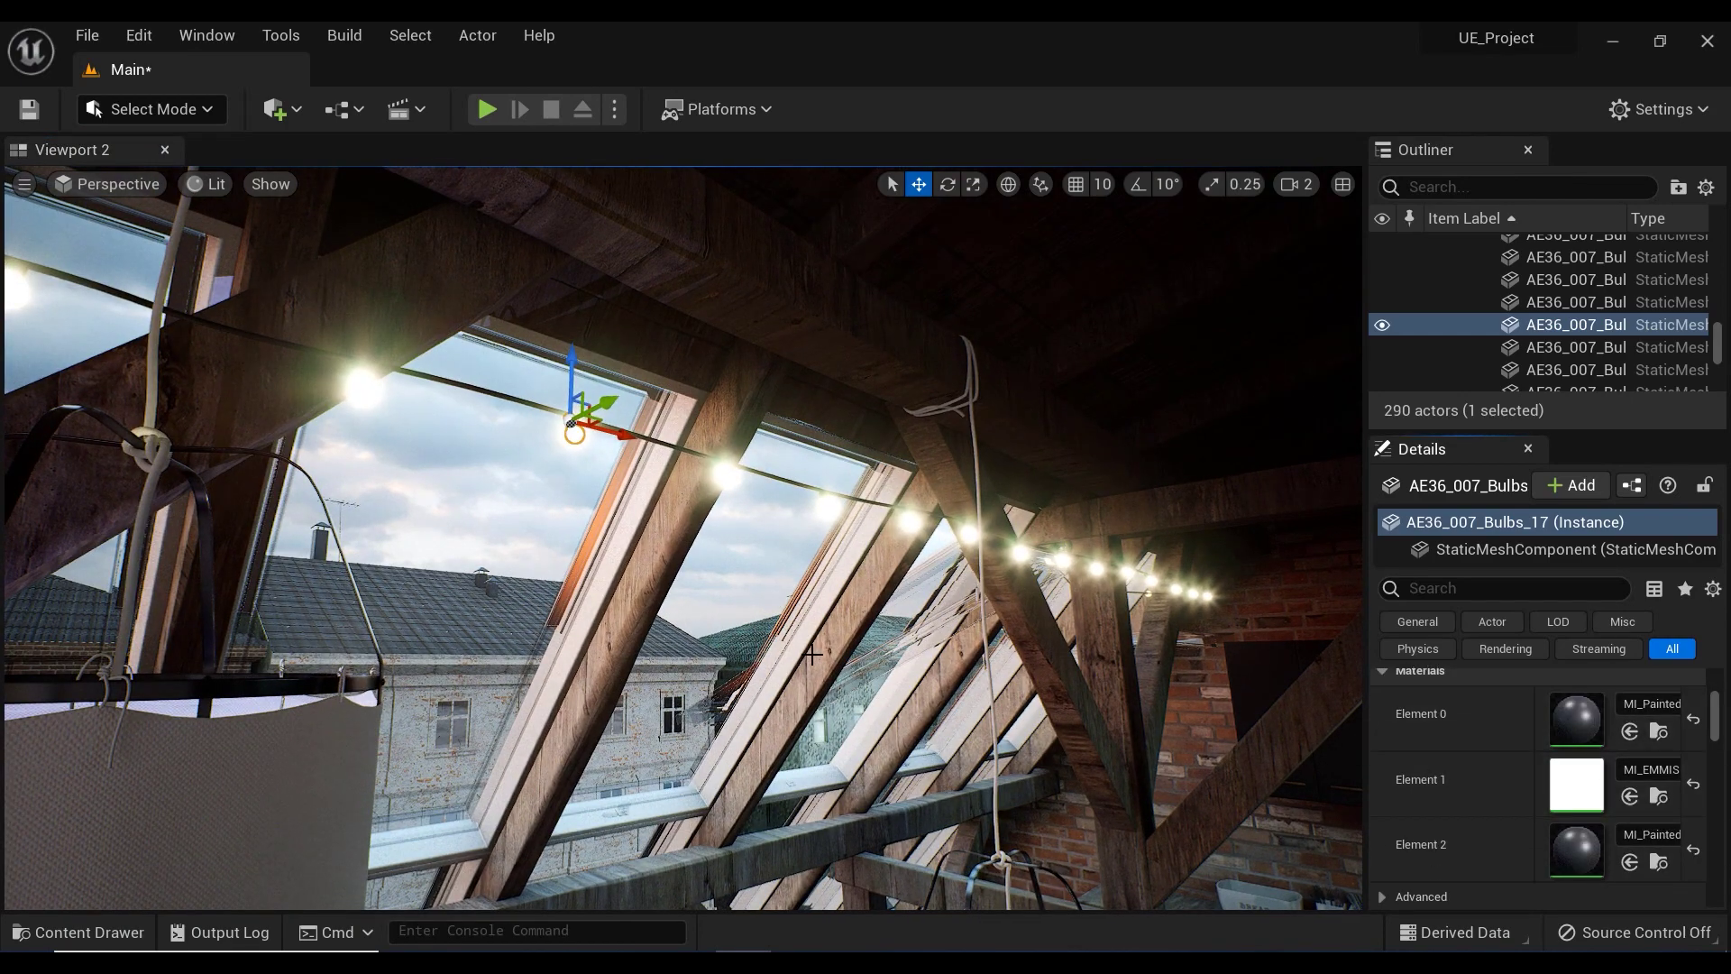
- Create a new folder named Emissive in the project's Content folder
key(ctrl+space)
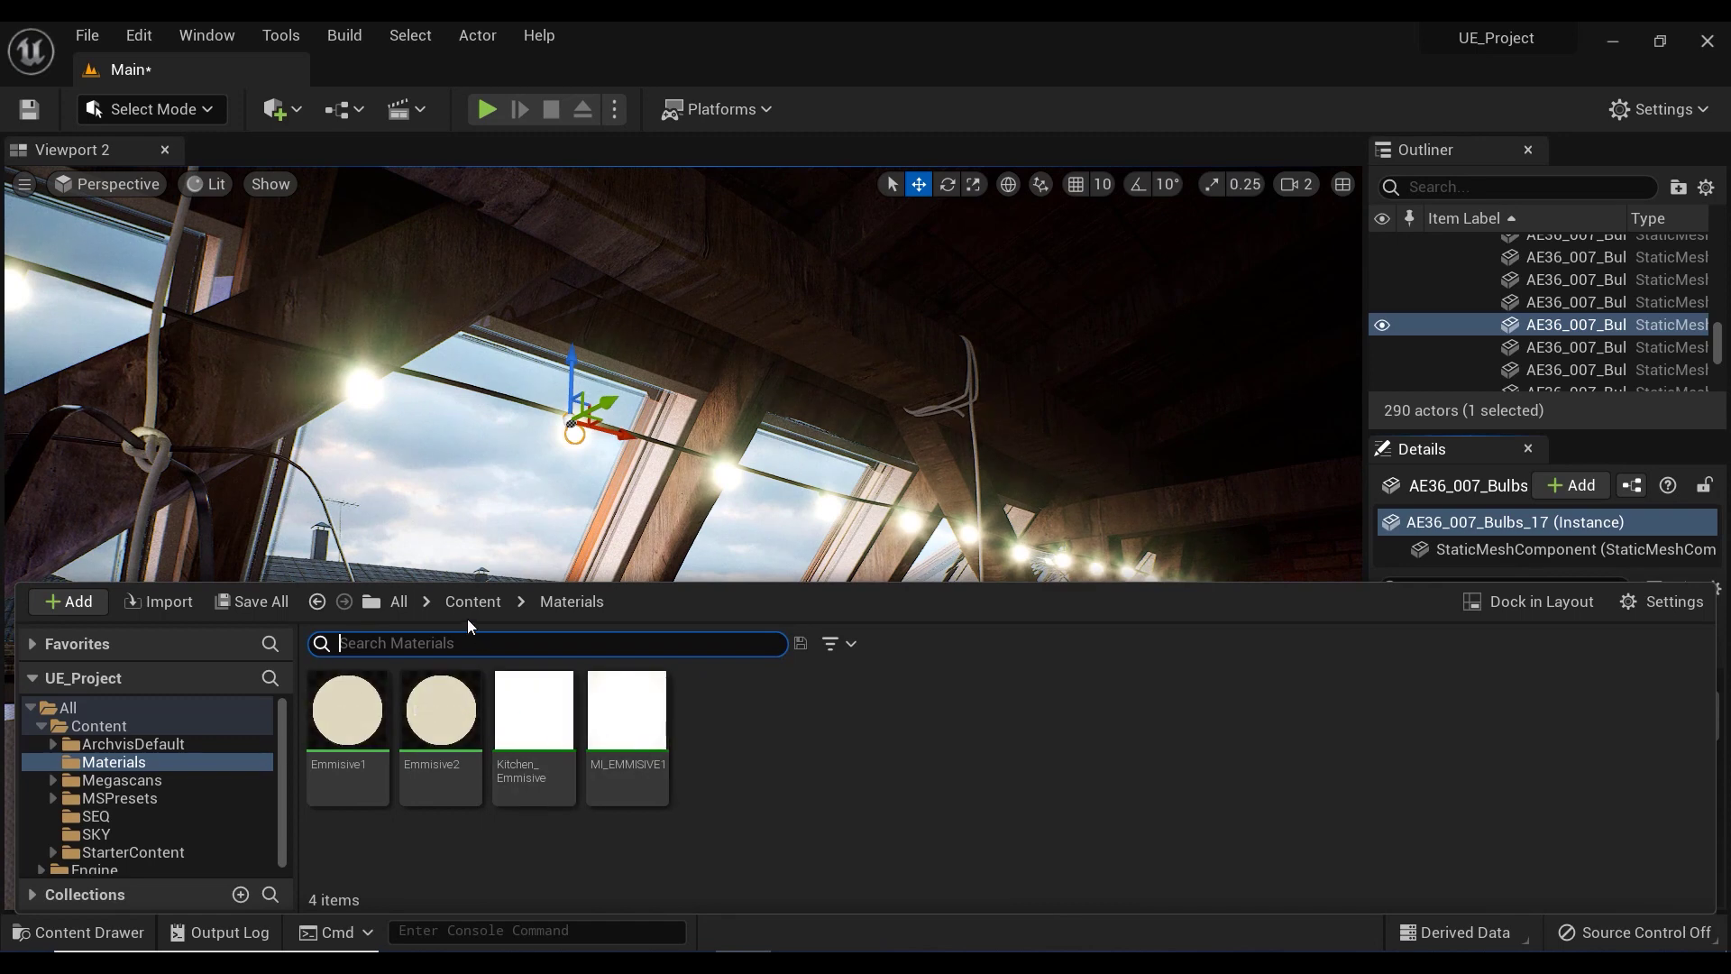
click(473, 602)
right_click(688, 847)
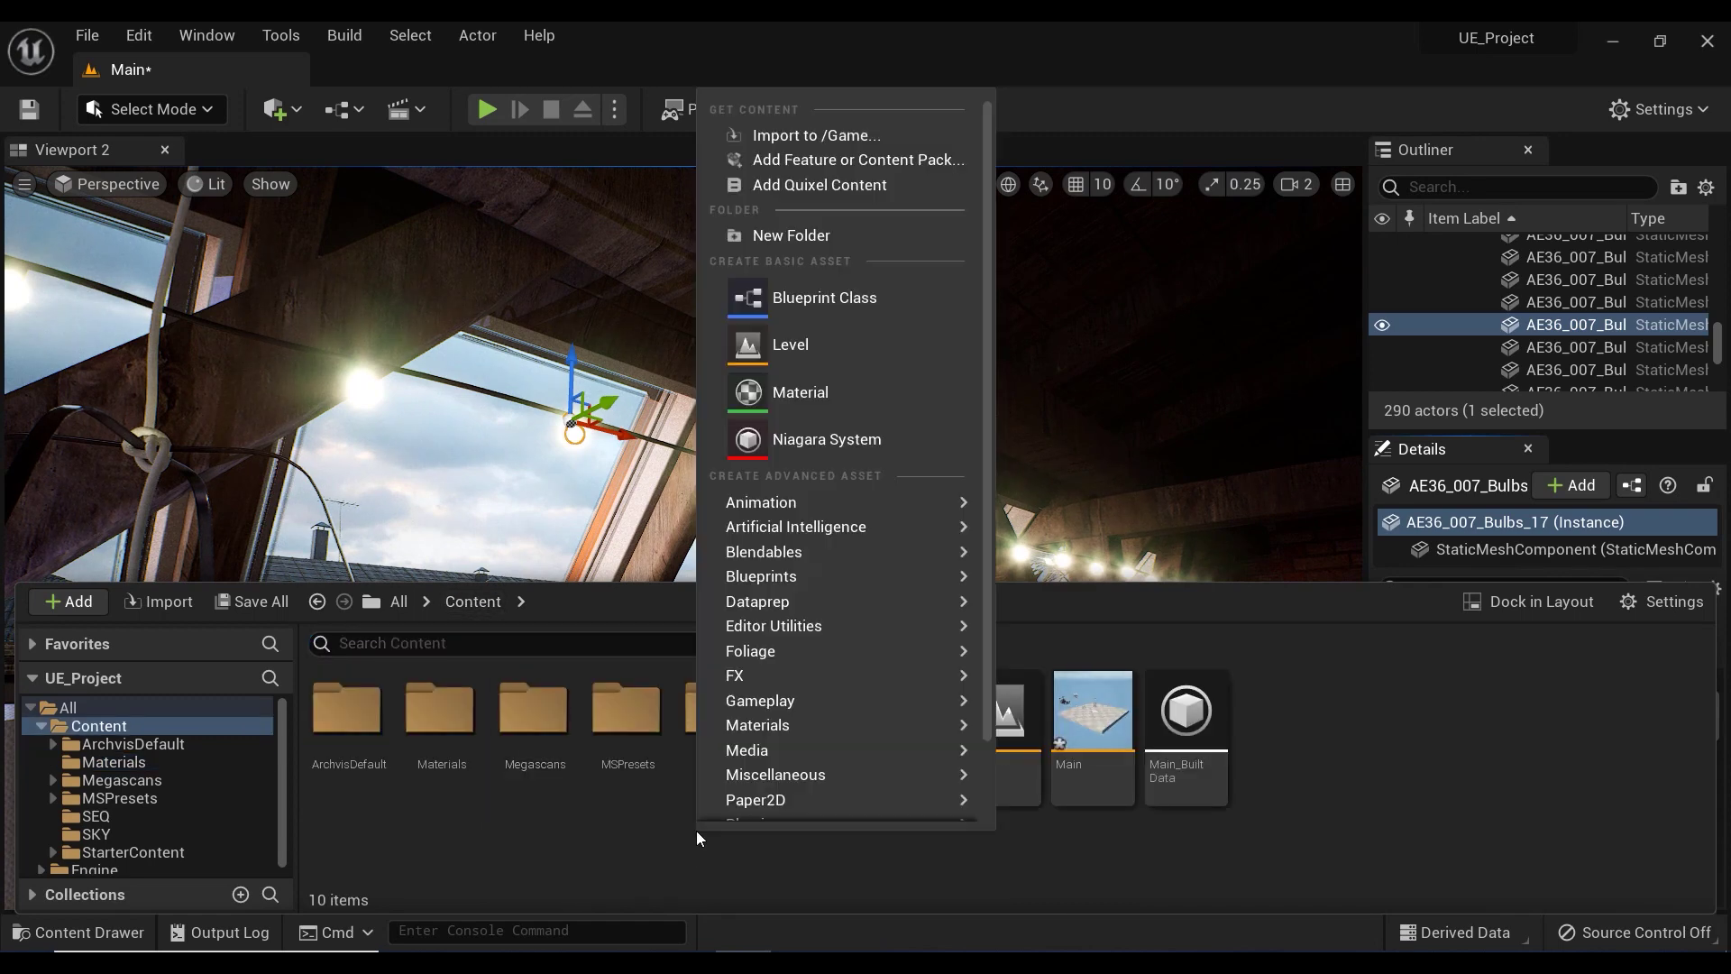
click(797, 236)
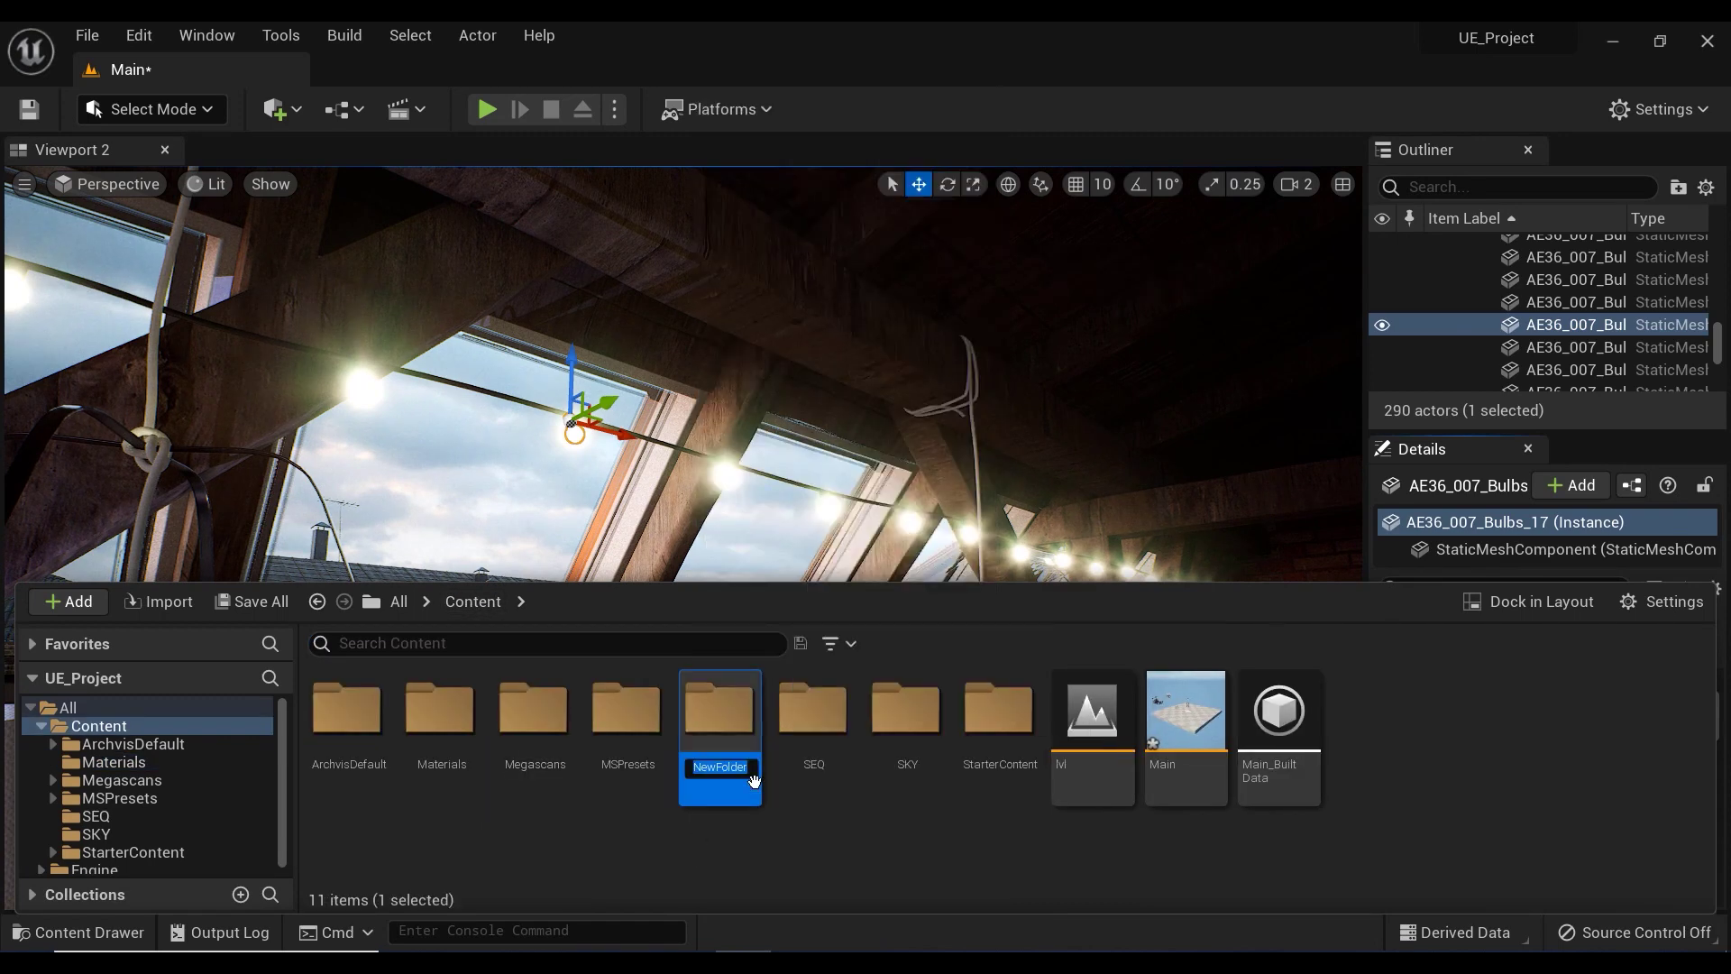
text(Emissi)
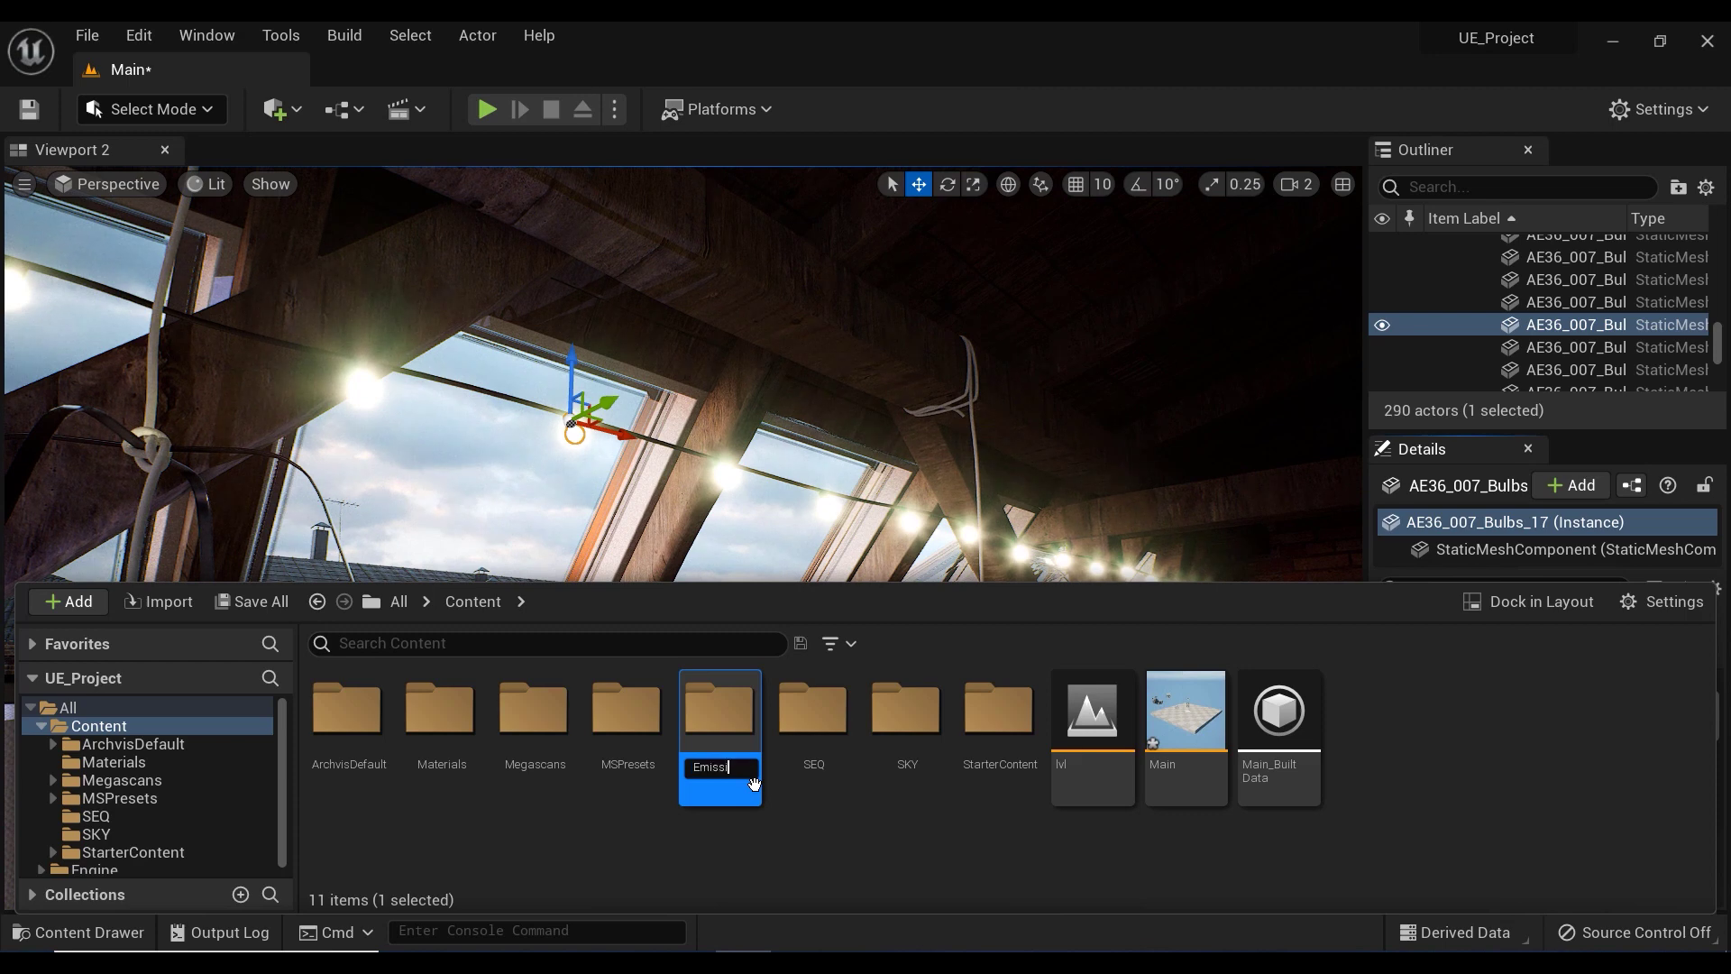
text(ve)
key(Return)
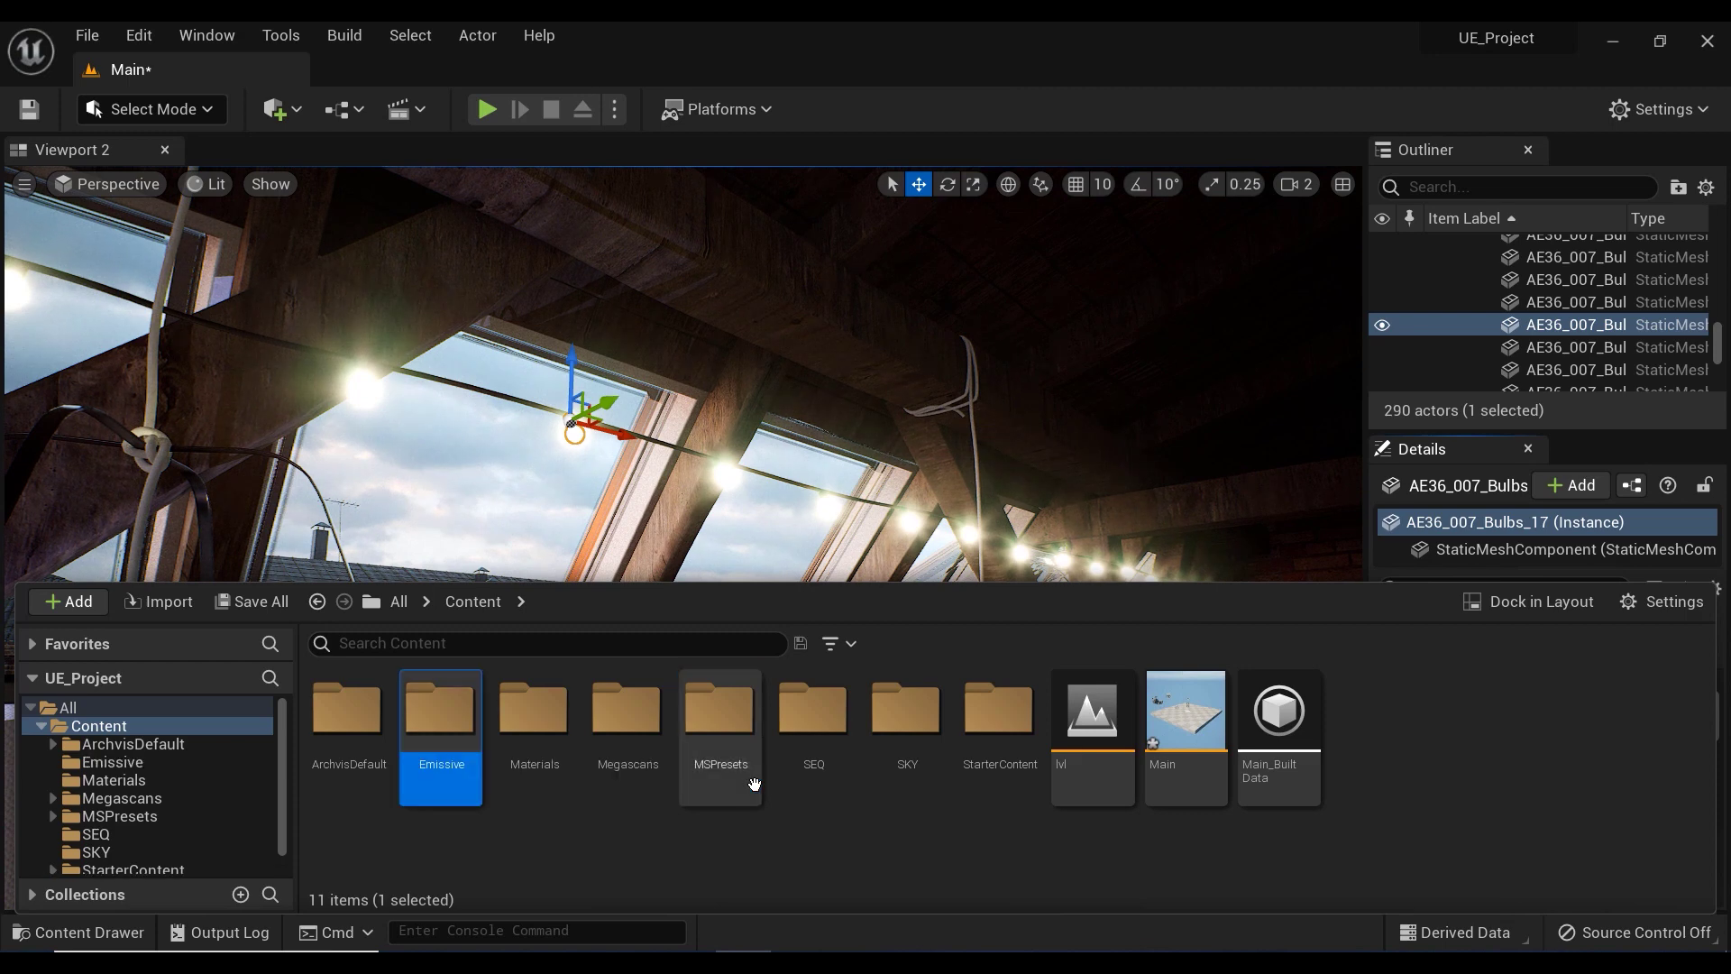
- Create a material named Emissive_Lights inside the Emissive folder
key(Return)
right_click(754, 785)
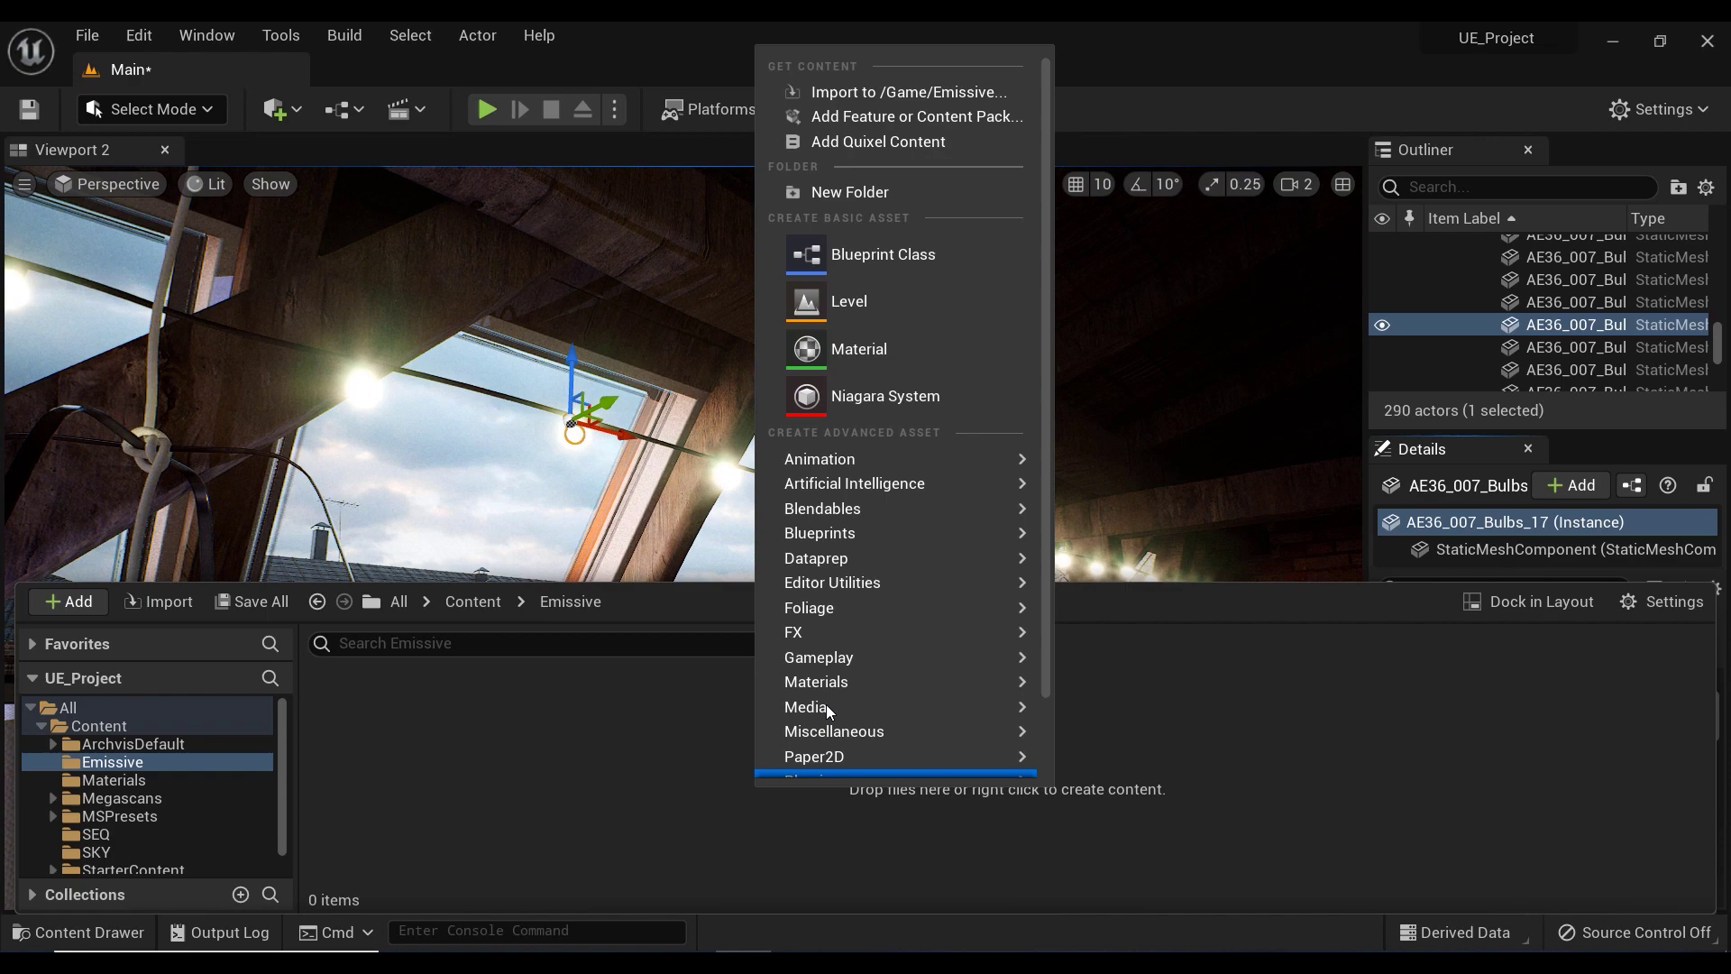
click(861, 350)
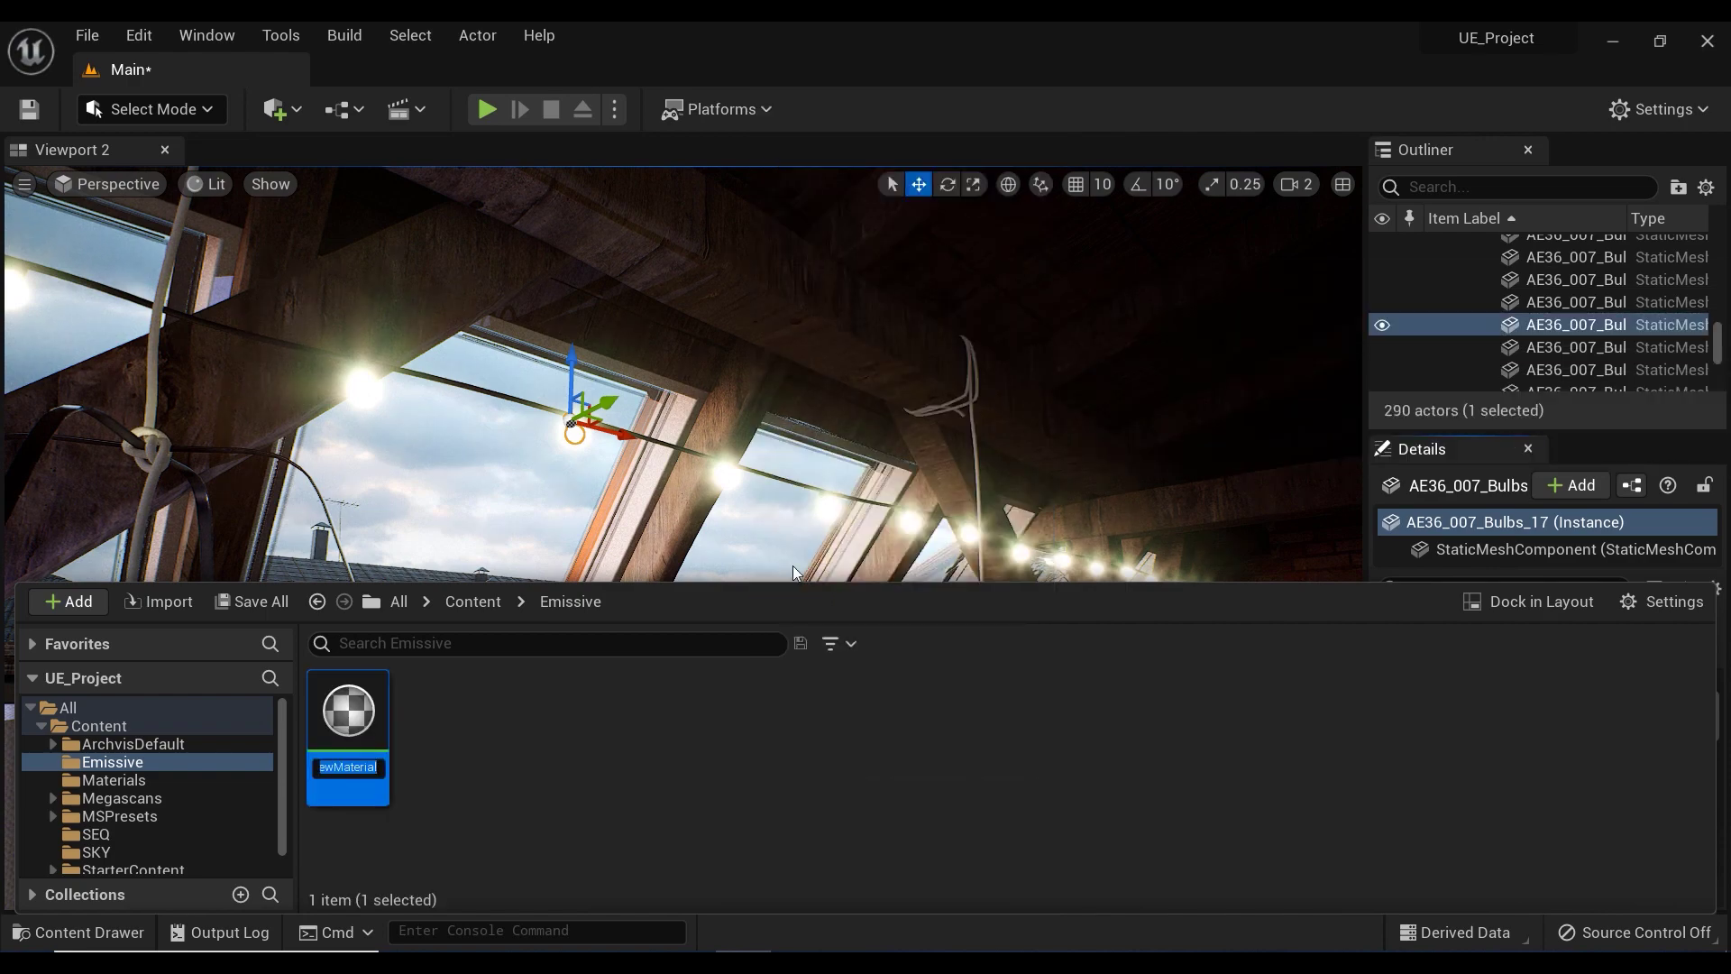
text(E)
text(missive_Light)
text(s)
key(Return)
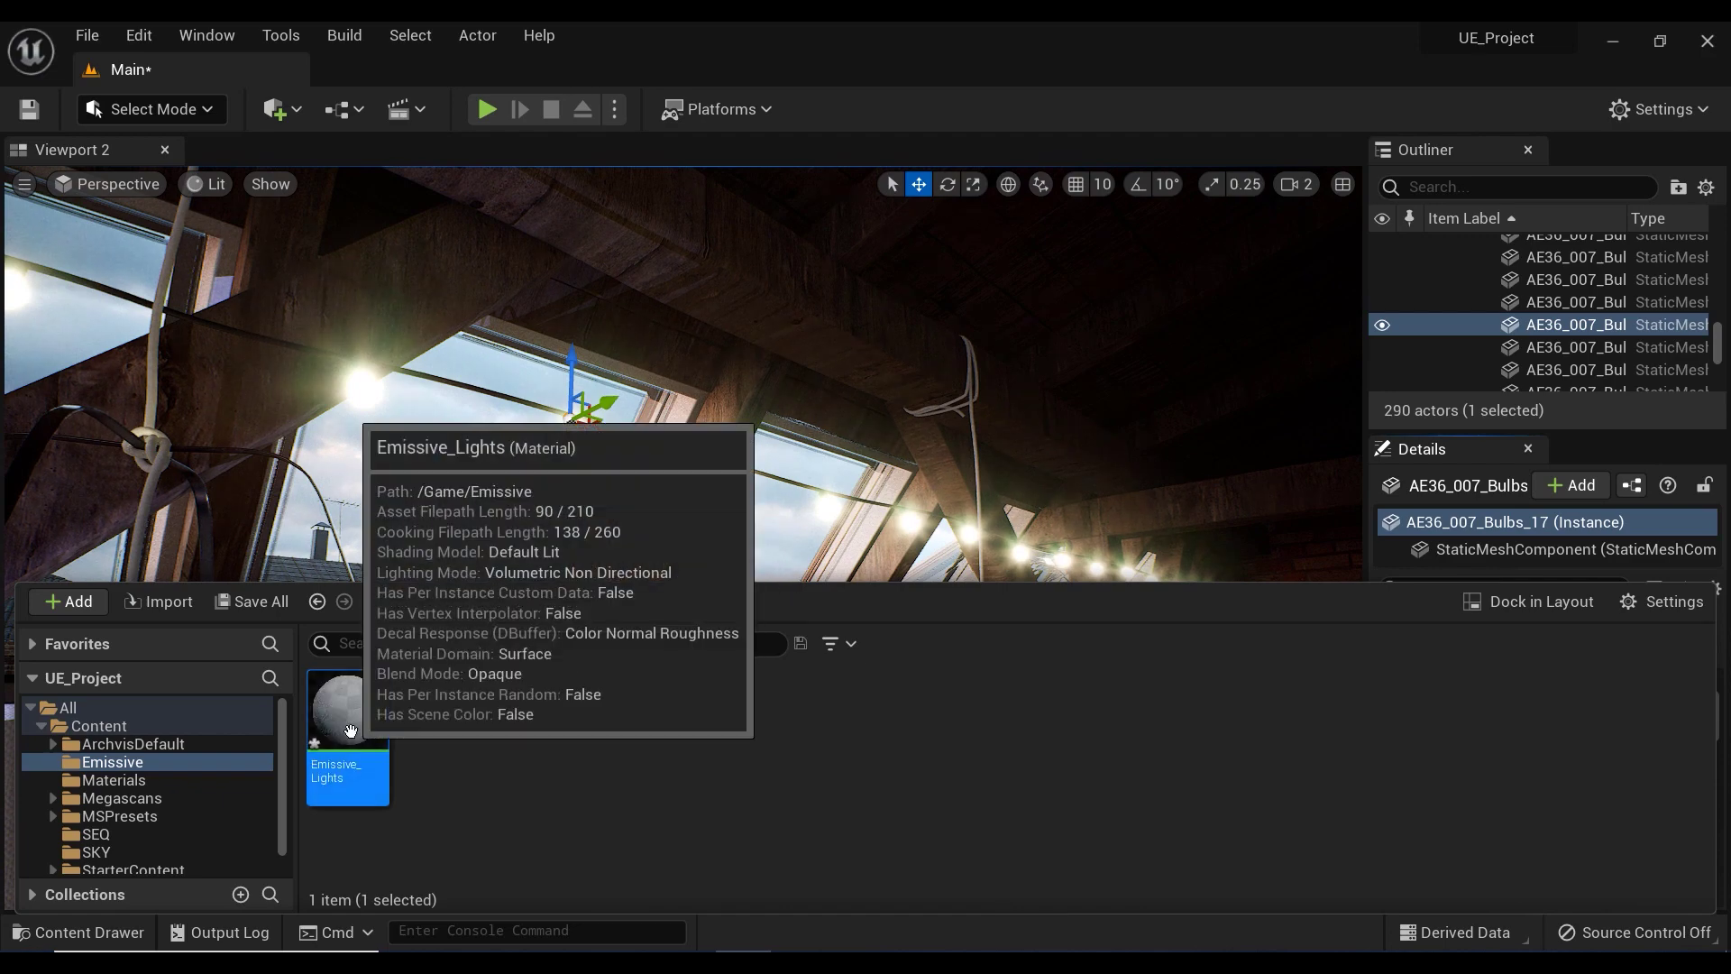
- Open the Emissive_Lights material in a maximized editor and widen its graph area
double_click(377, 730)
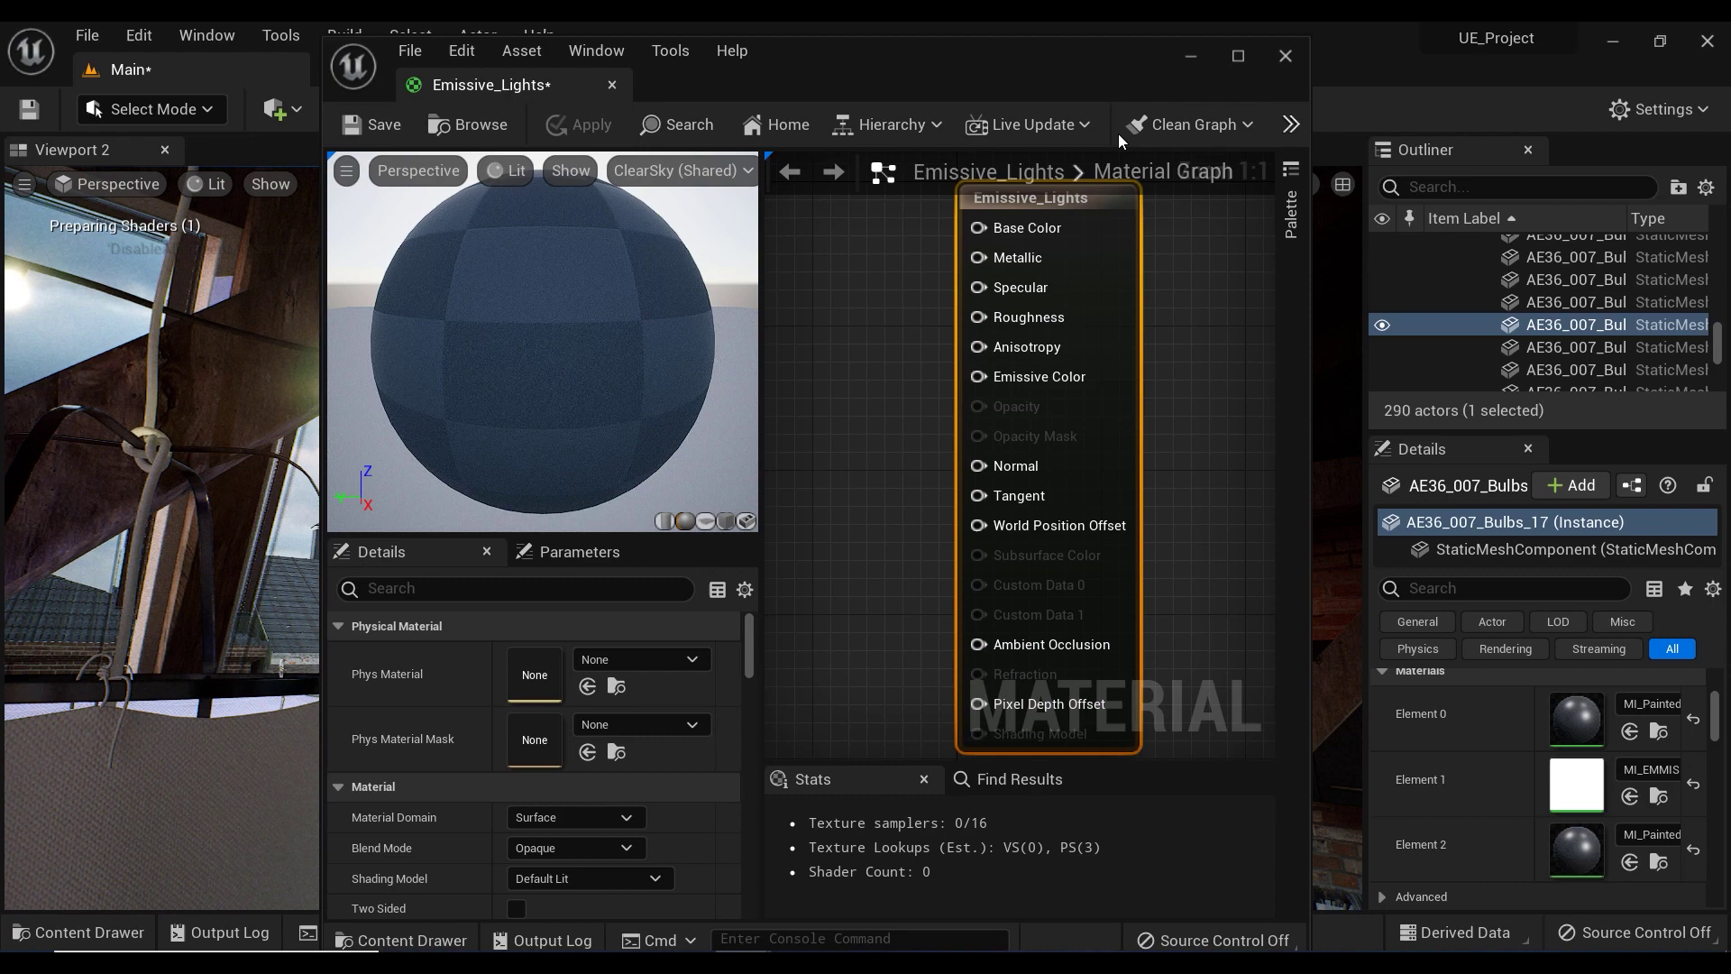
click(1239, 57)
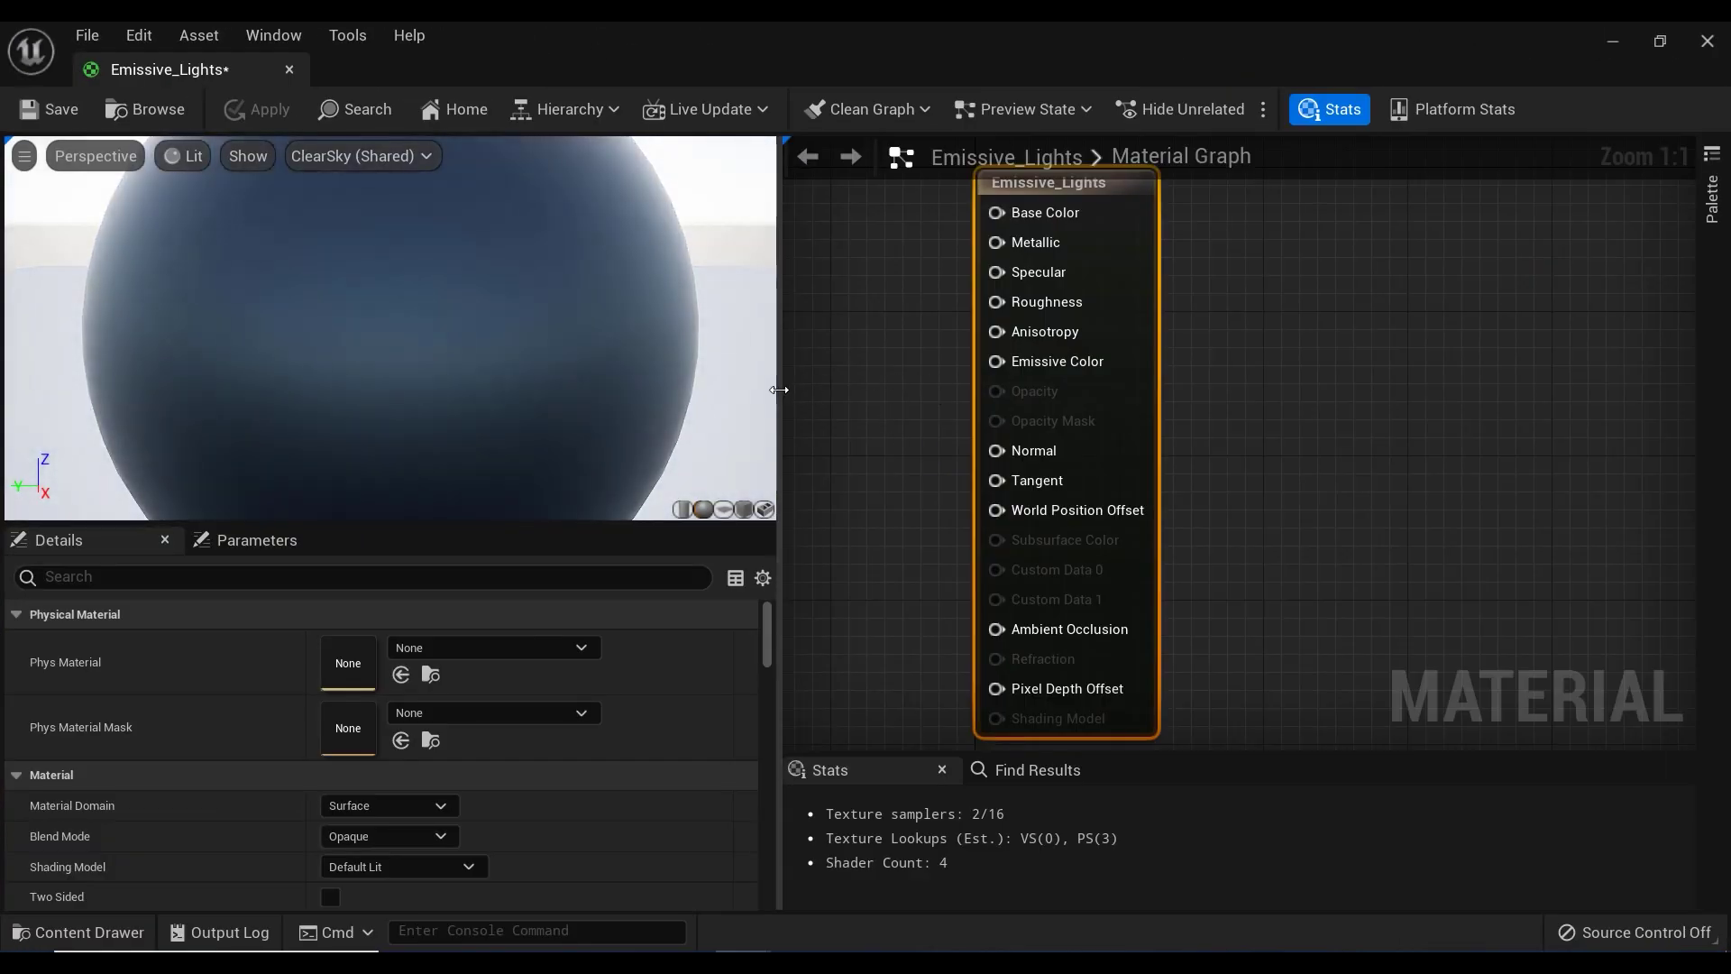
drag(780, 386, 477, 390)
right_drag(636, 388, 1082, 437)
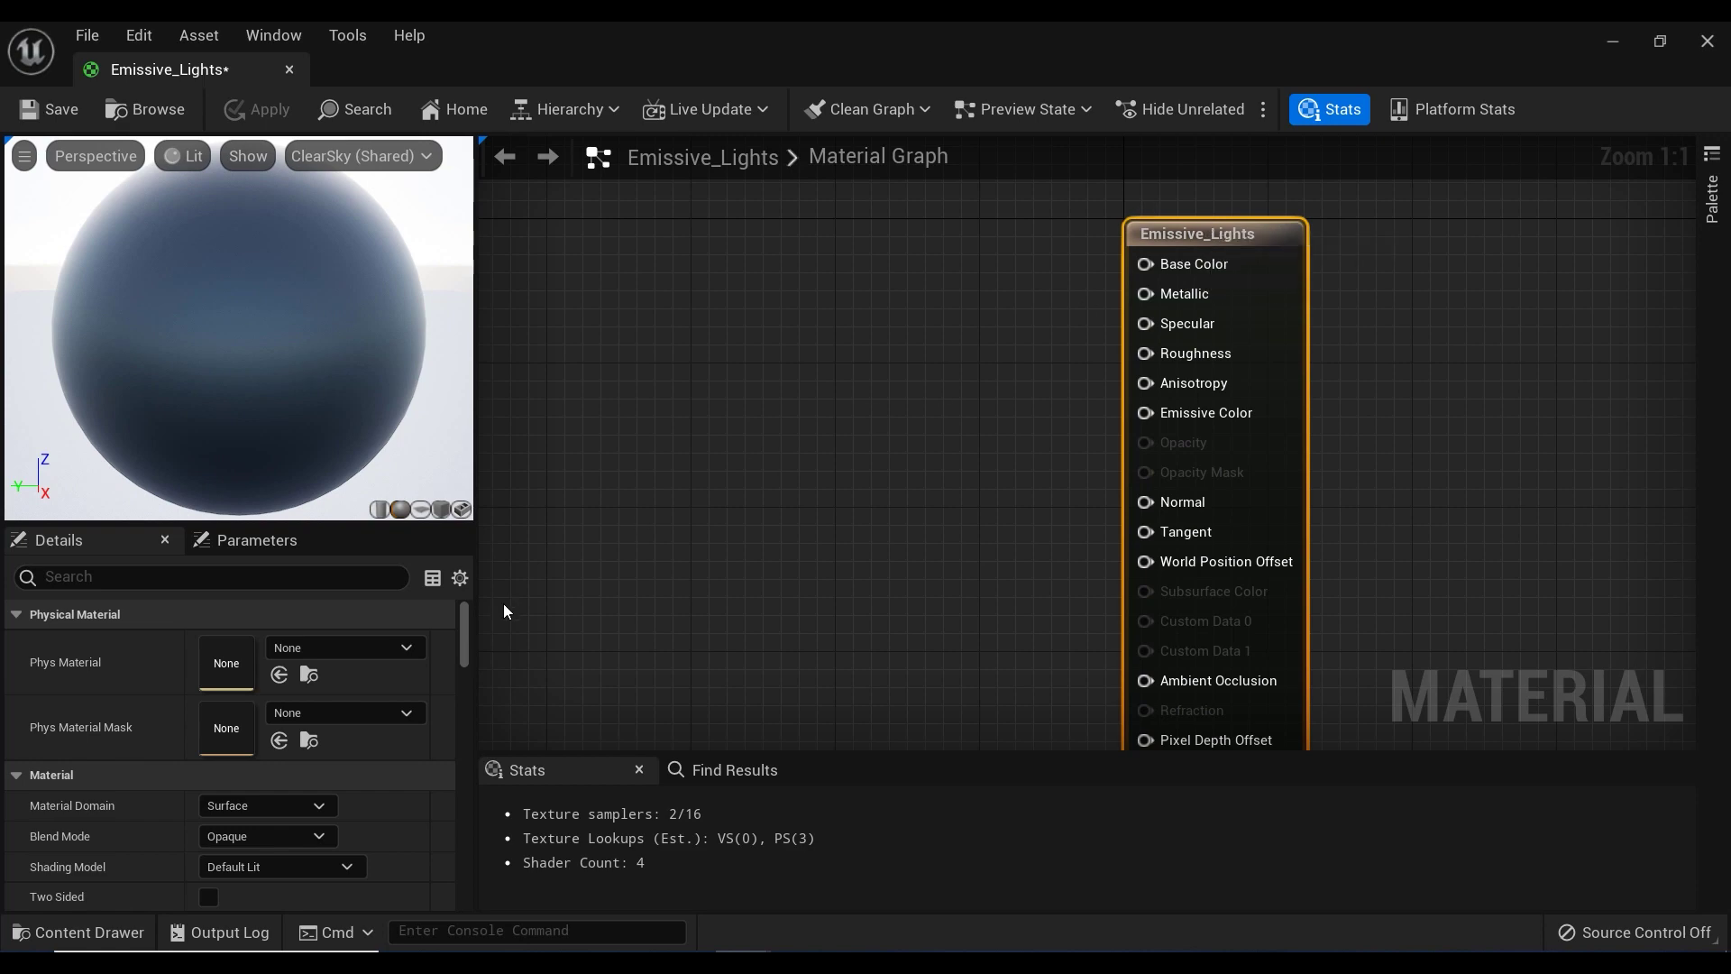
- Set the material's Material Domain to Light Function
click(288, 801)
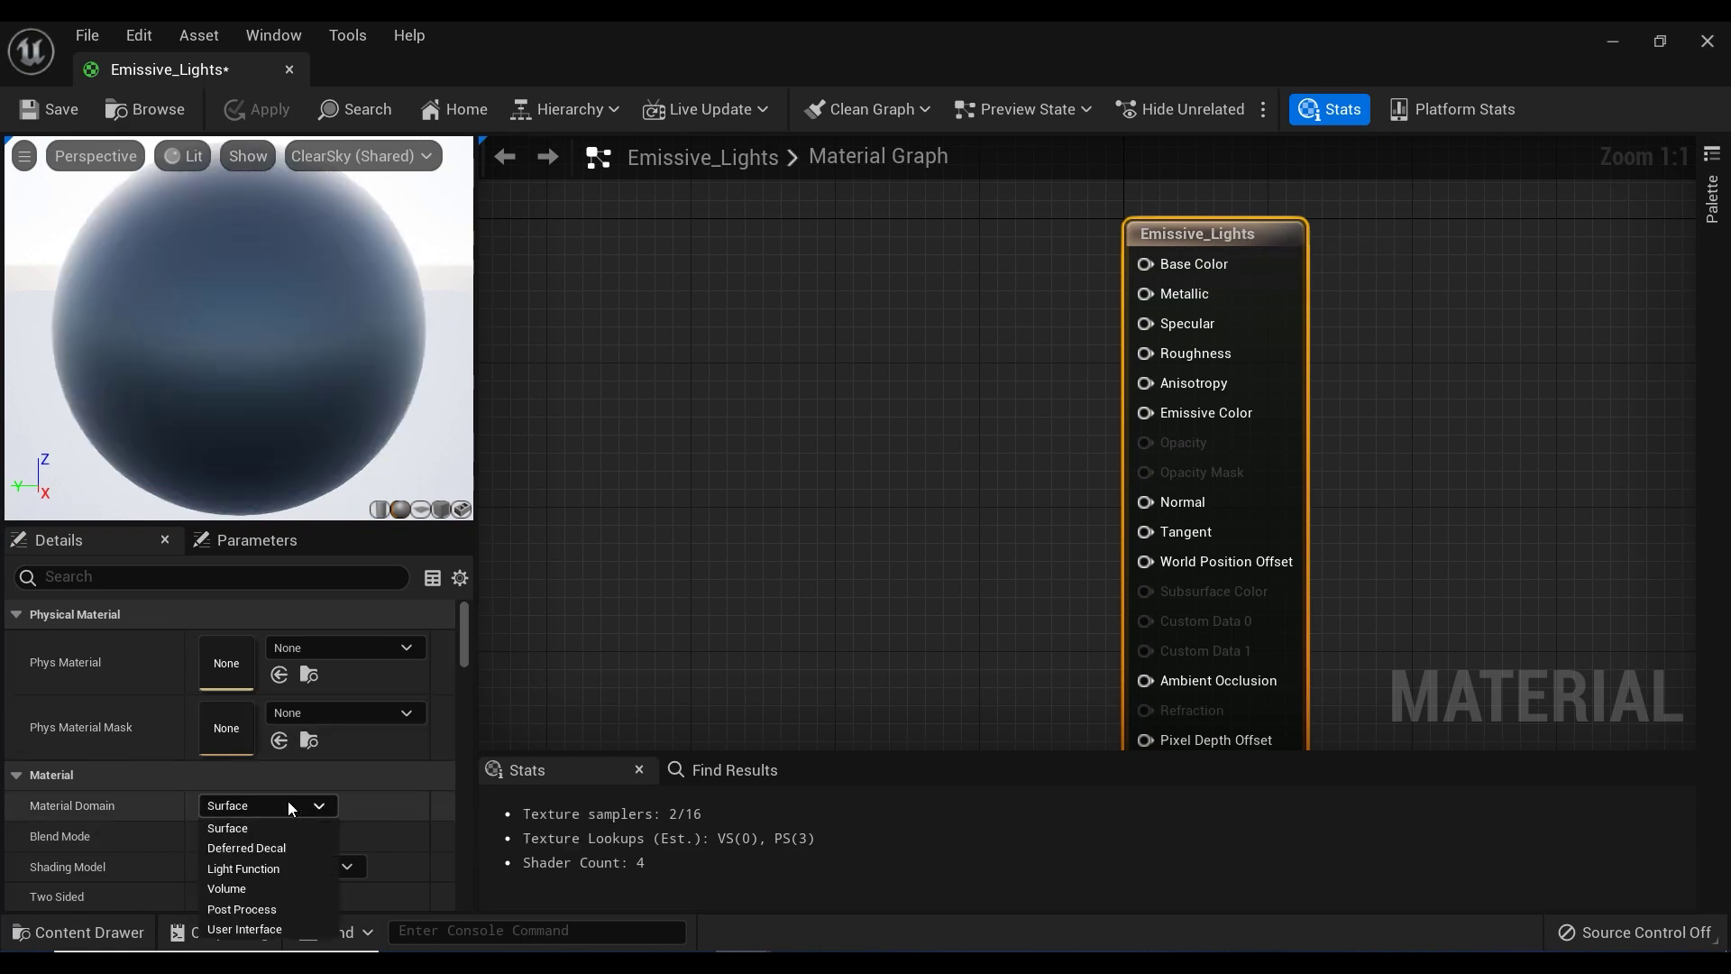
click(285, 869)
mouse_move(1042, 441)
right_down()
mouse_move(1060, 445)
mouse_move(1064, 358)
mouse_move(1042, 412)
right_up()
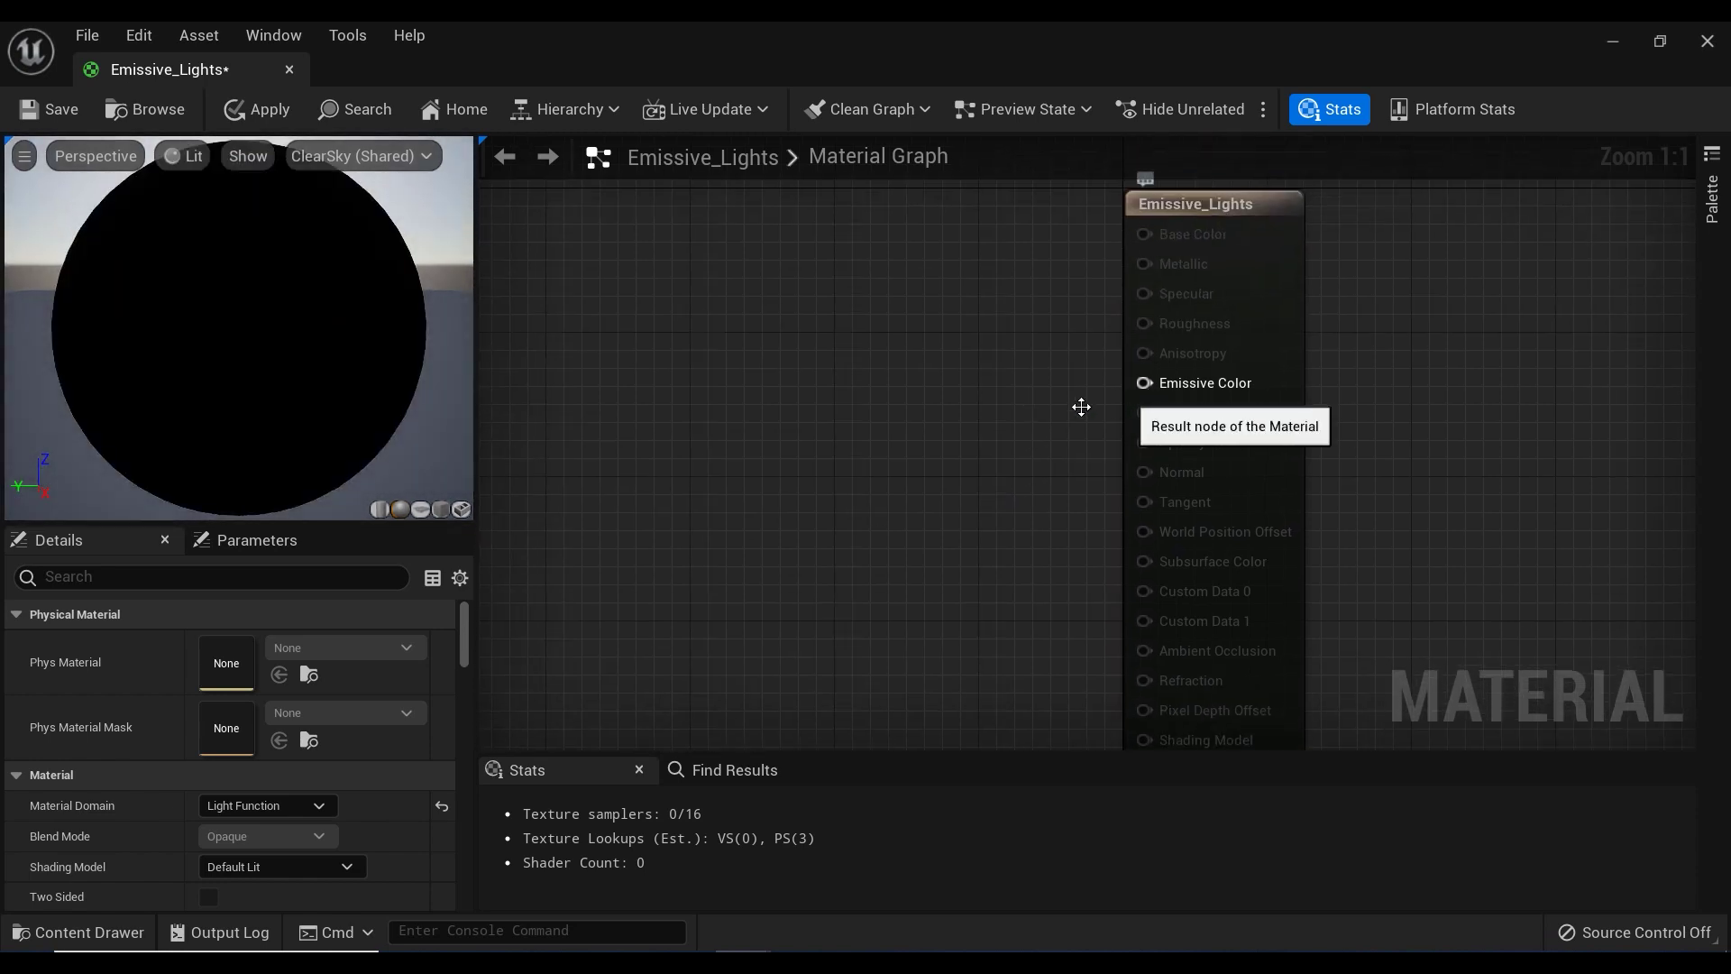
- Add a Constant3Vector node to the material graph, left of the Emissive_Lights result node
right_click(749, 376)
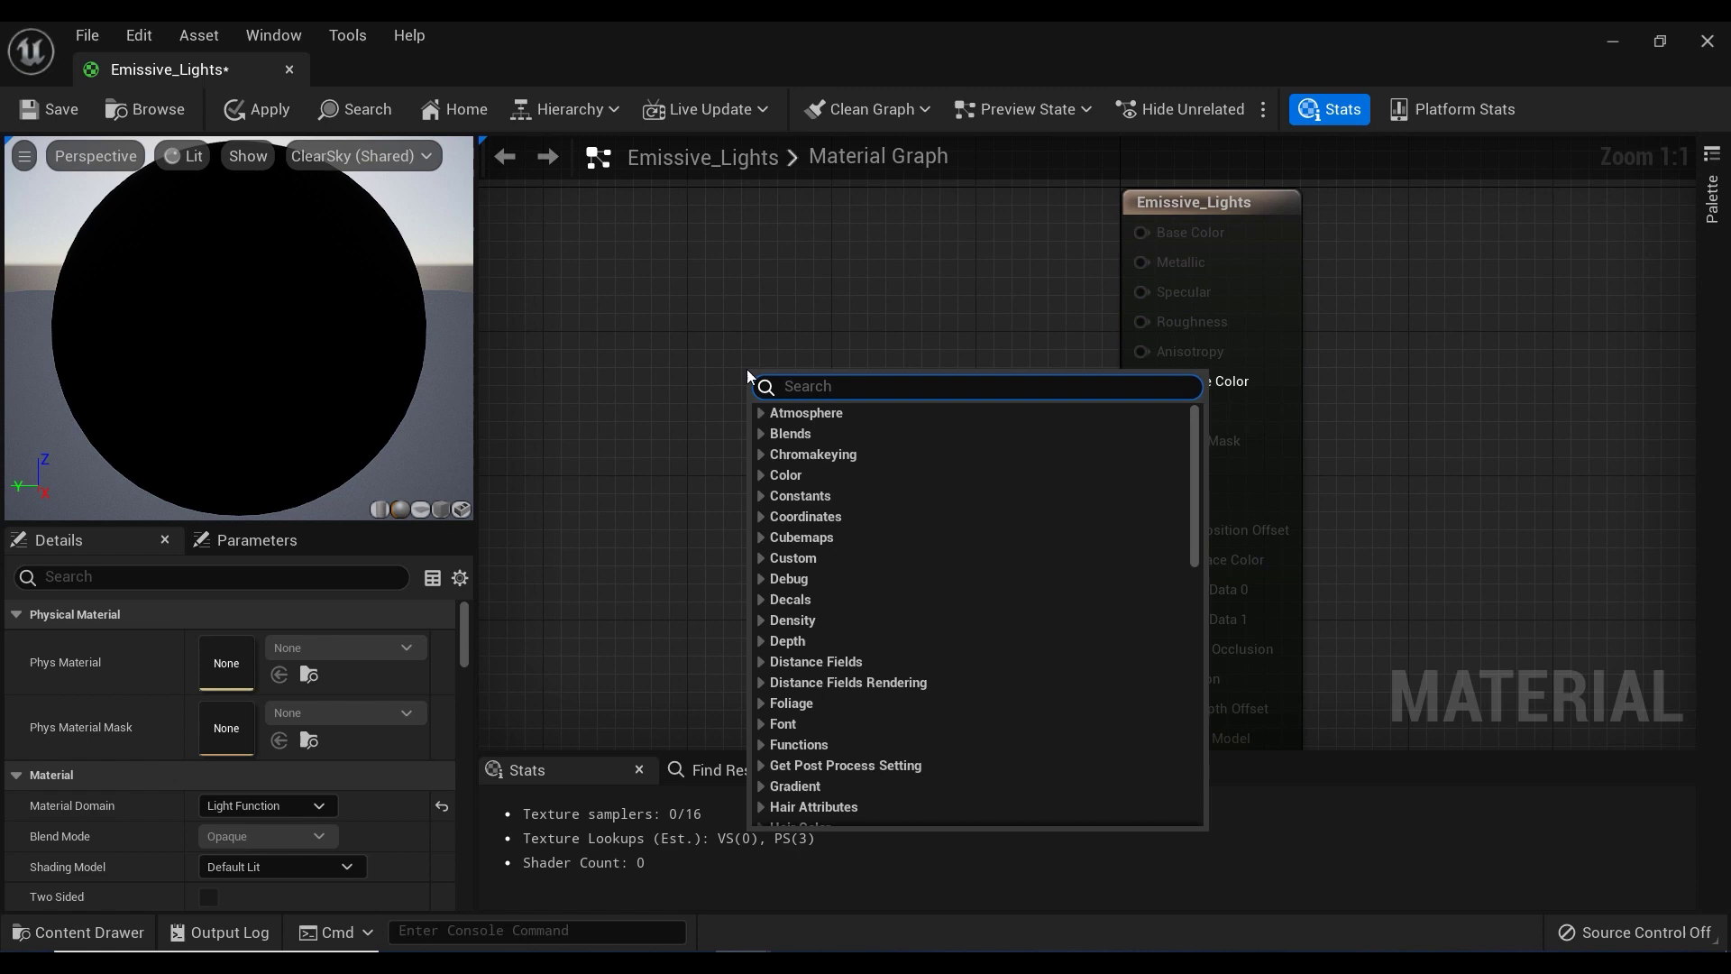
text(const)
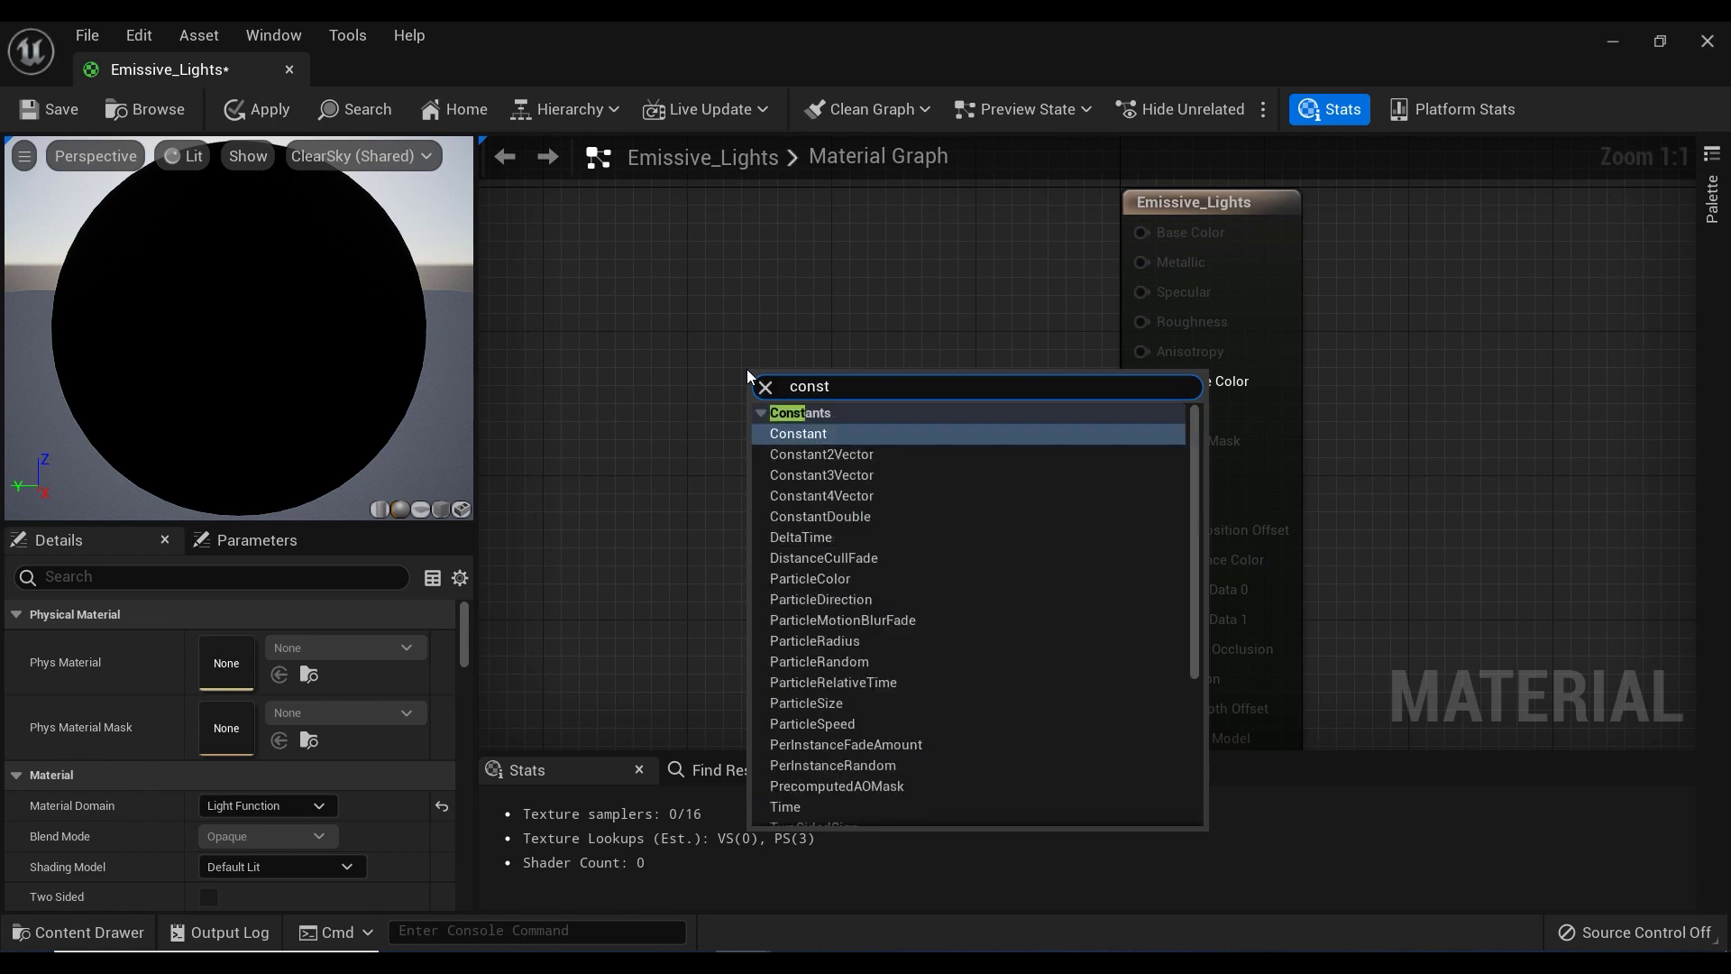
click(804, 471)
drag(786, 407, 745, 353)
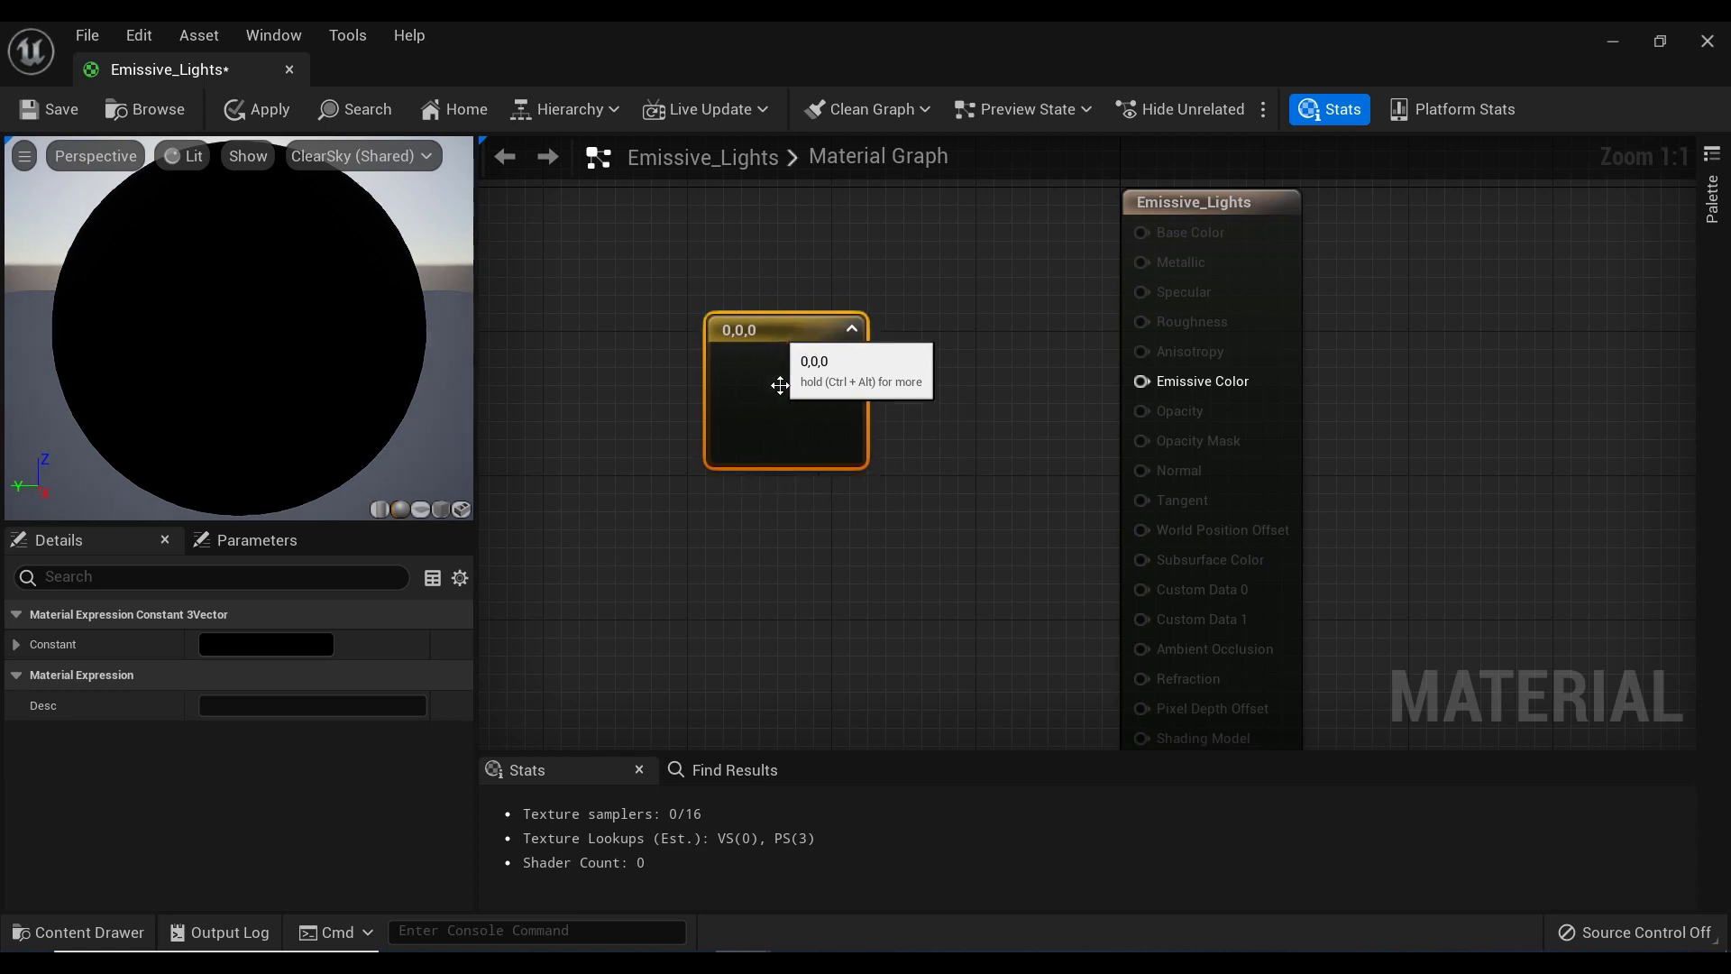
- Set the Constant3Vector colour to a pale yellow of about 1, 0.953, 0.632 and move the node farther from the result node
click(267, 647)
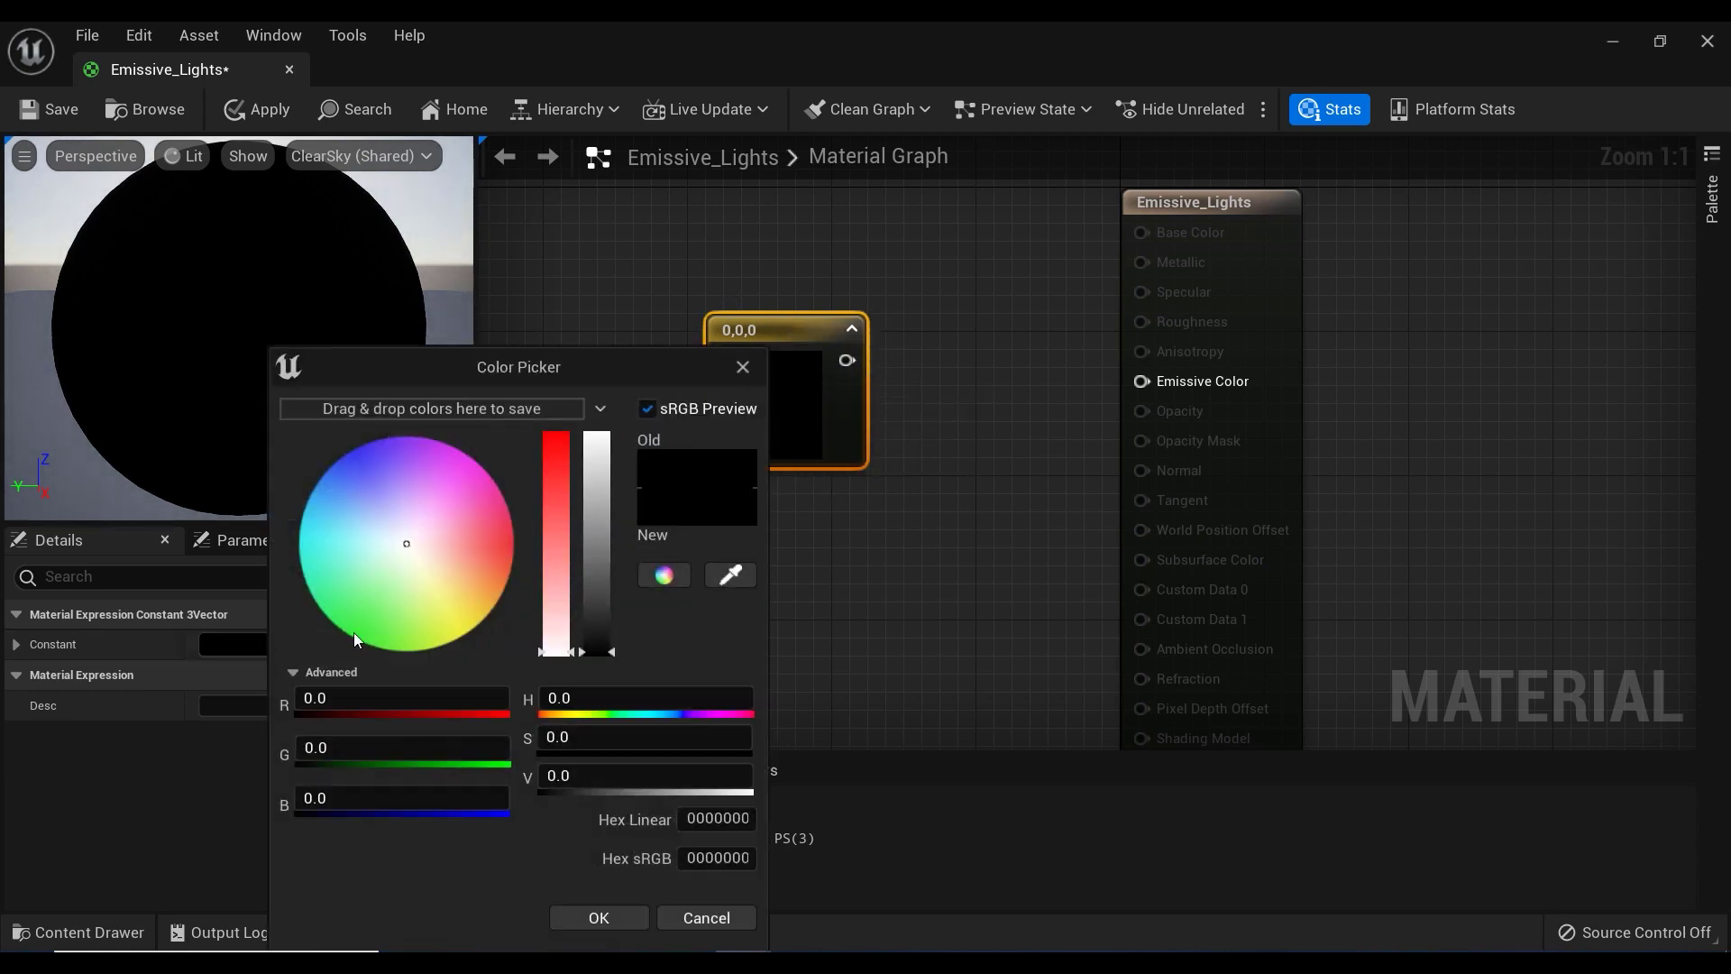
click(404, 541)
drag(607, 631, 597, 424)
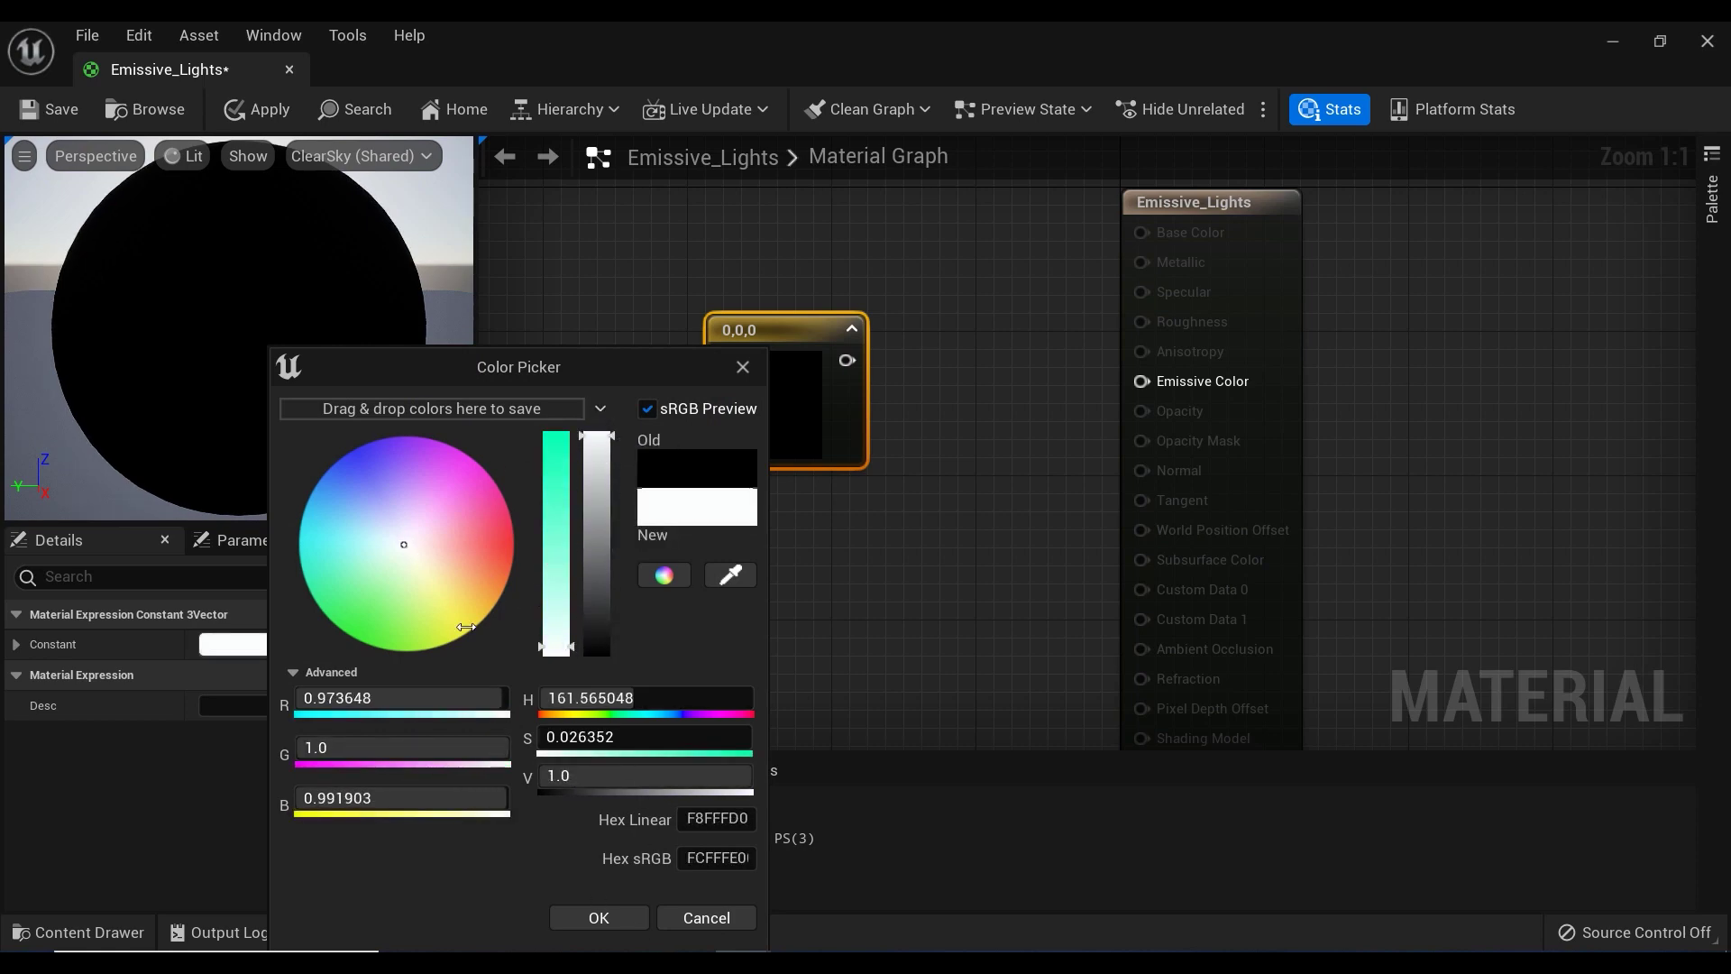
drag(402, 547, 431, 575)
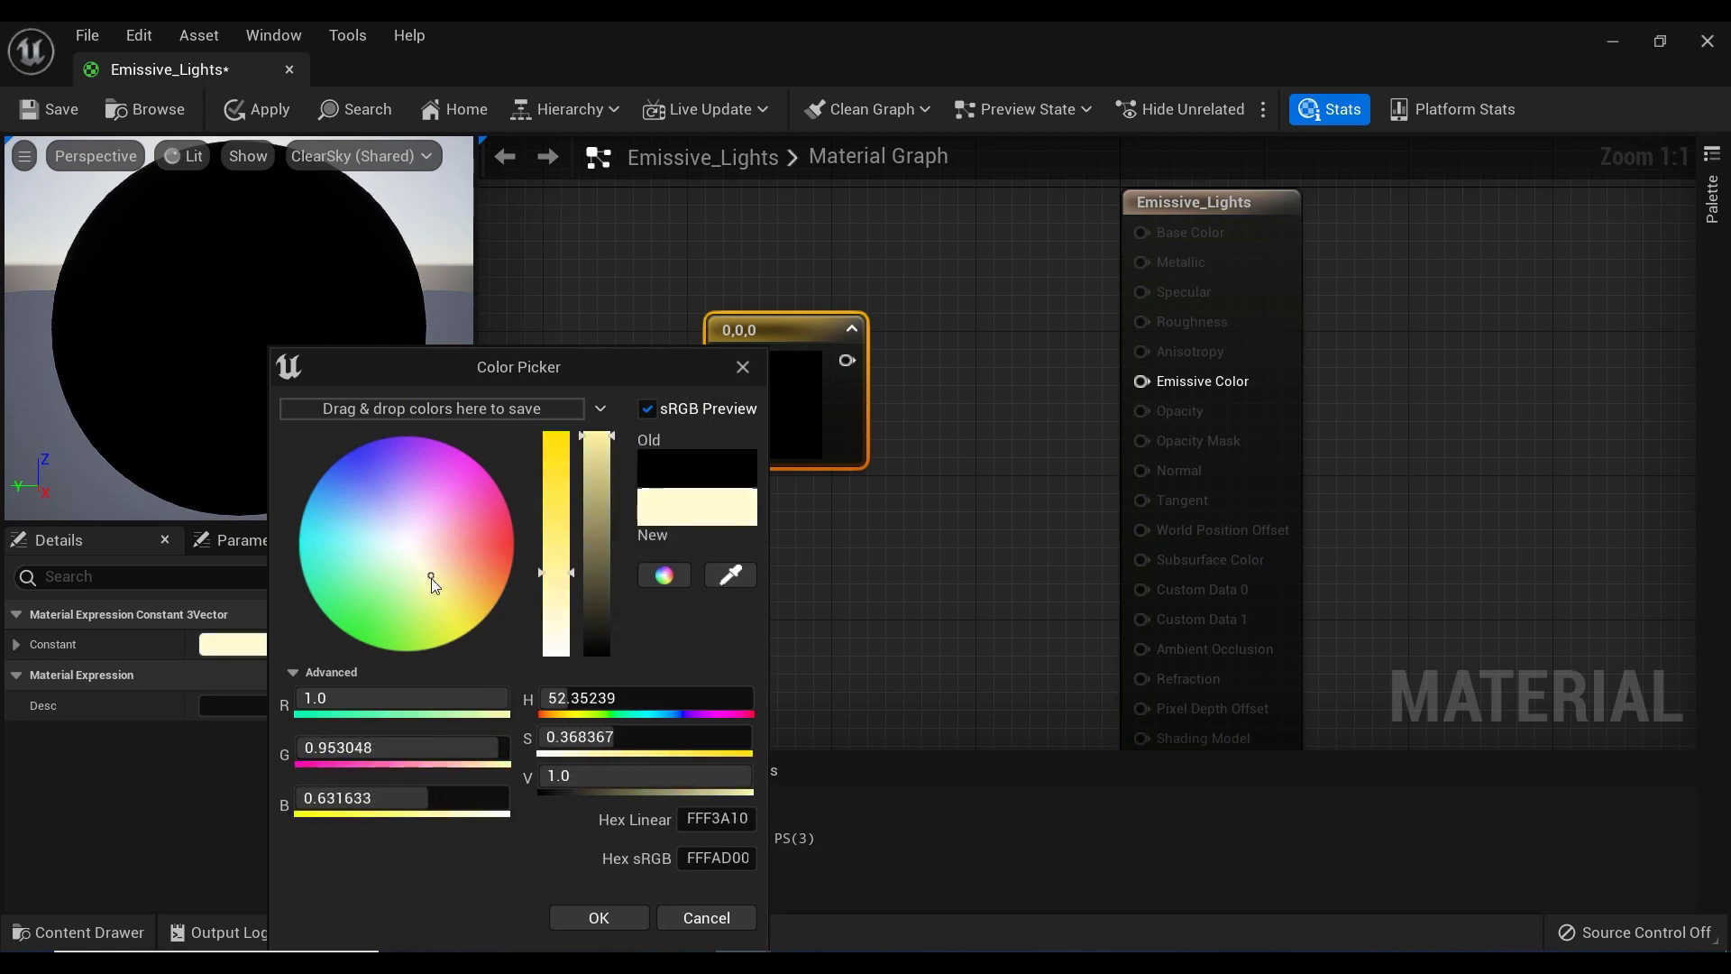
click(599, 917)
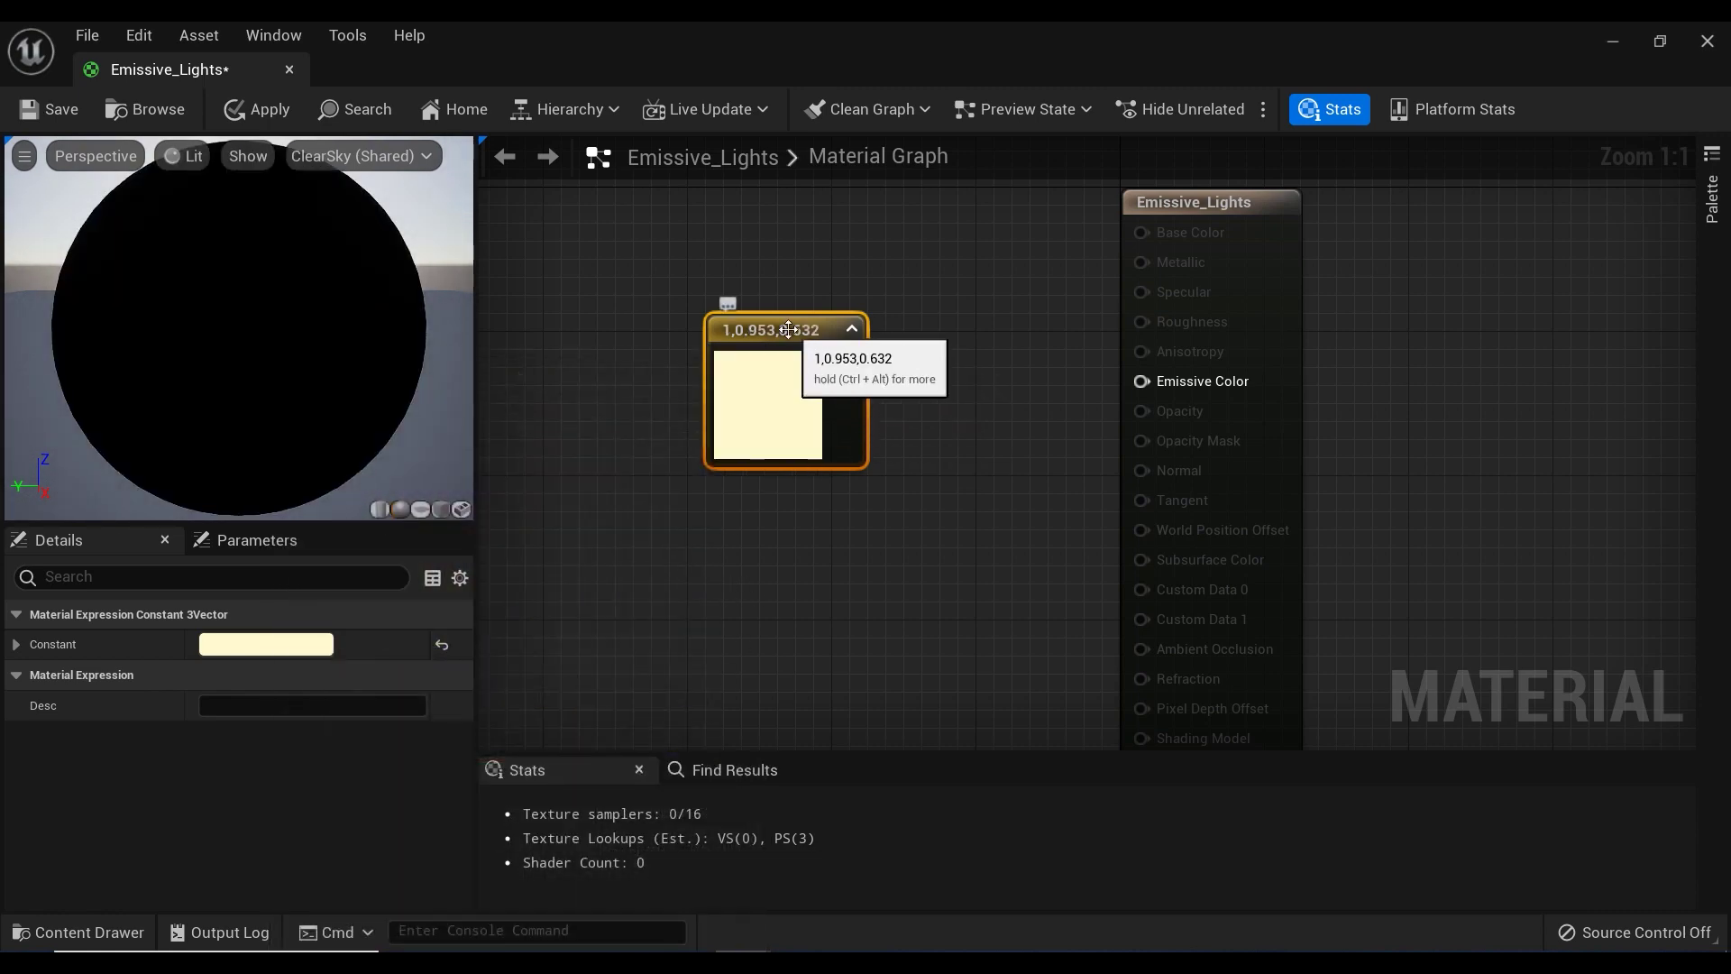
drag(796, 336, 724, 300)
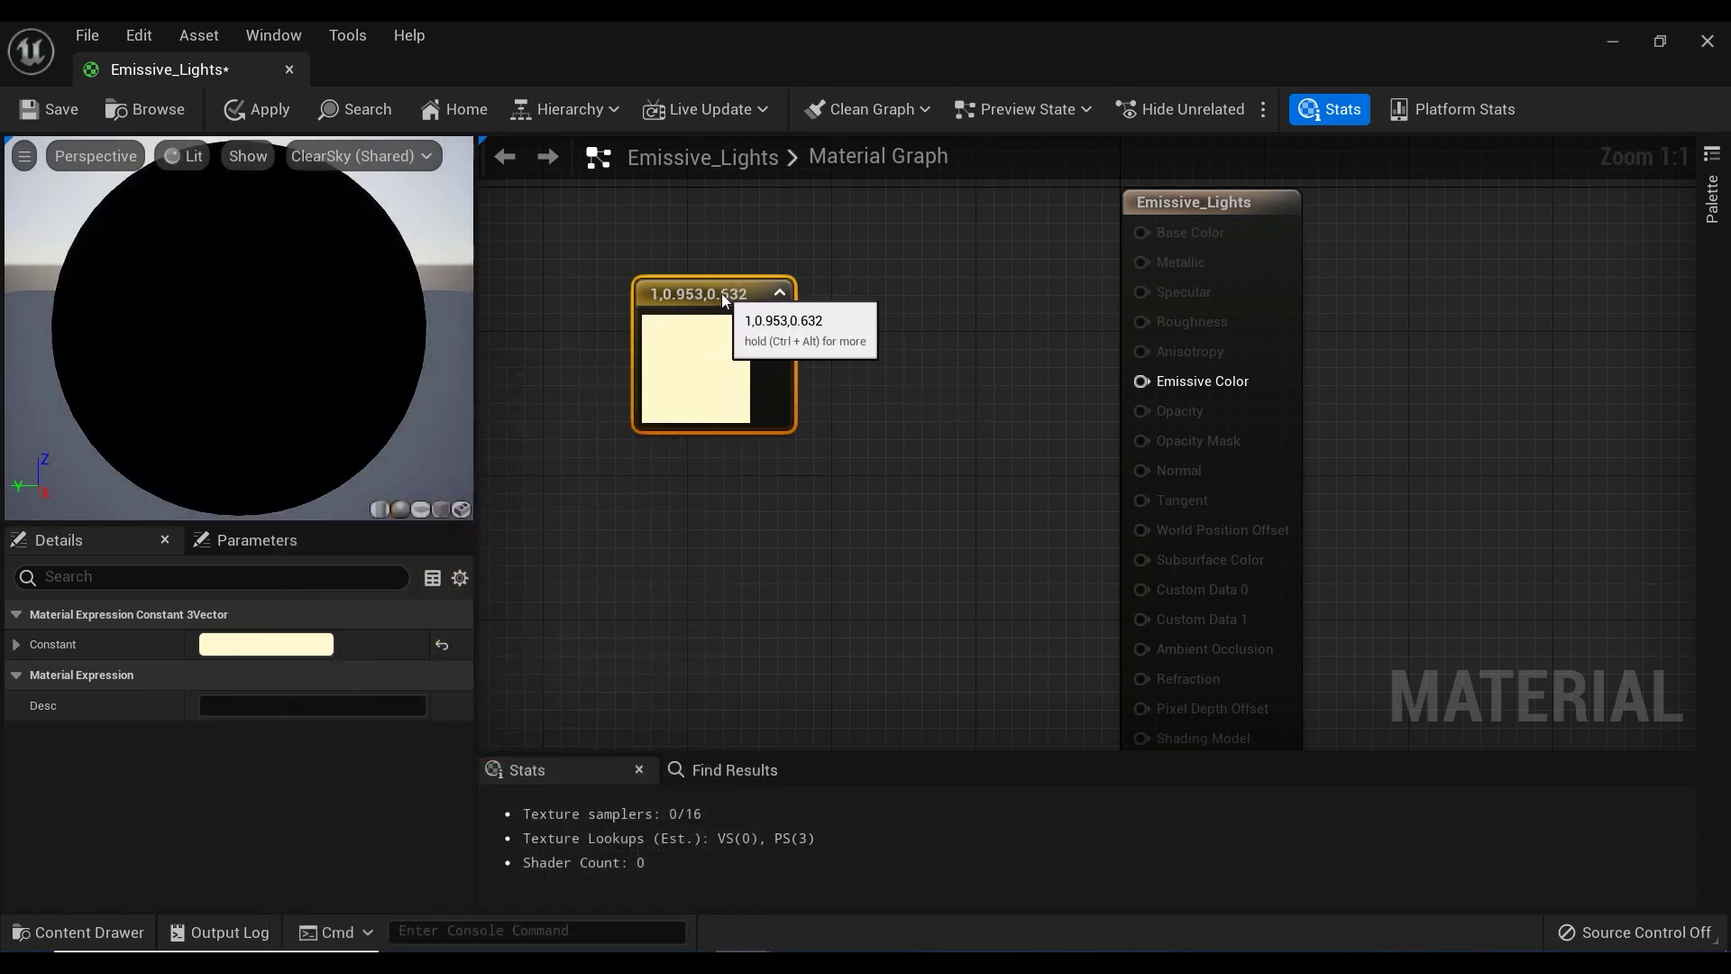
- Add a Constant node below the colour node and convert it to a parameter named Brightness
click(734, 591)
drag(754, 610, 714, 533)
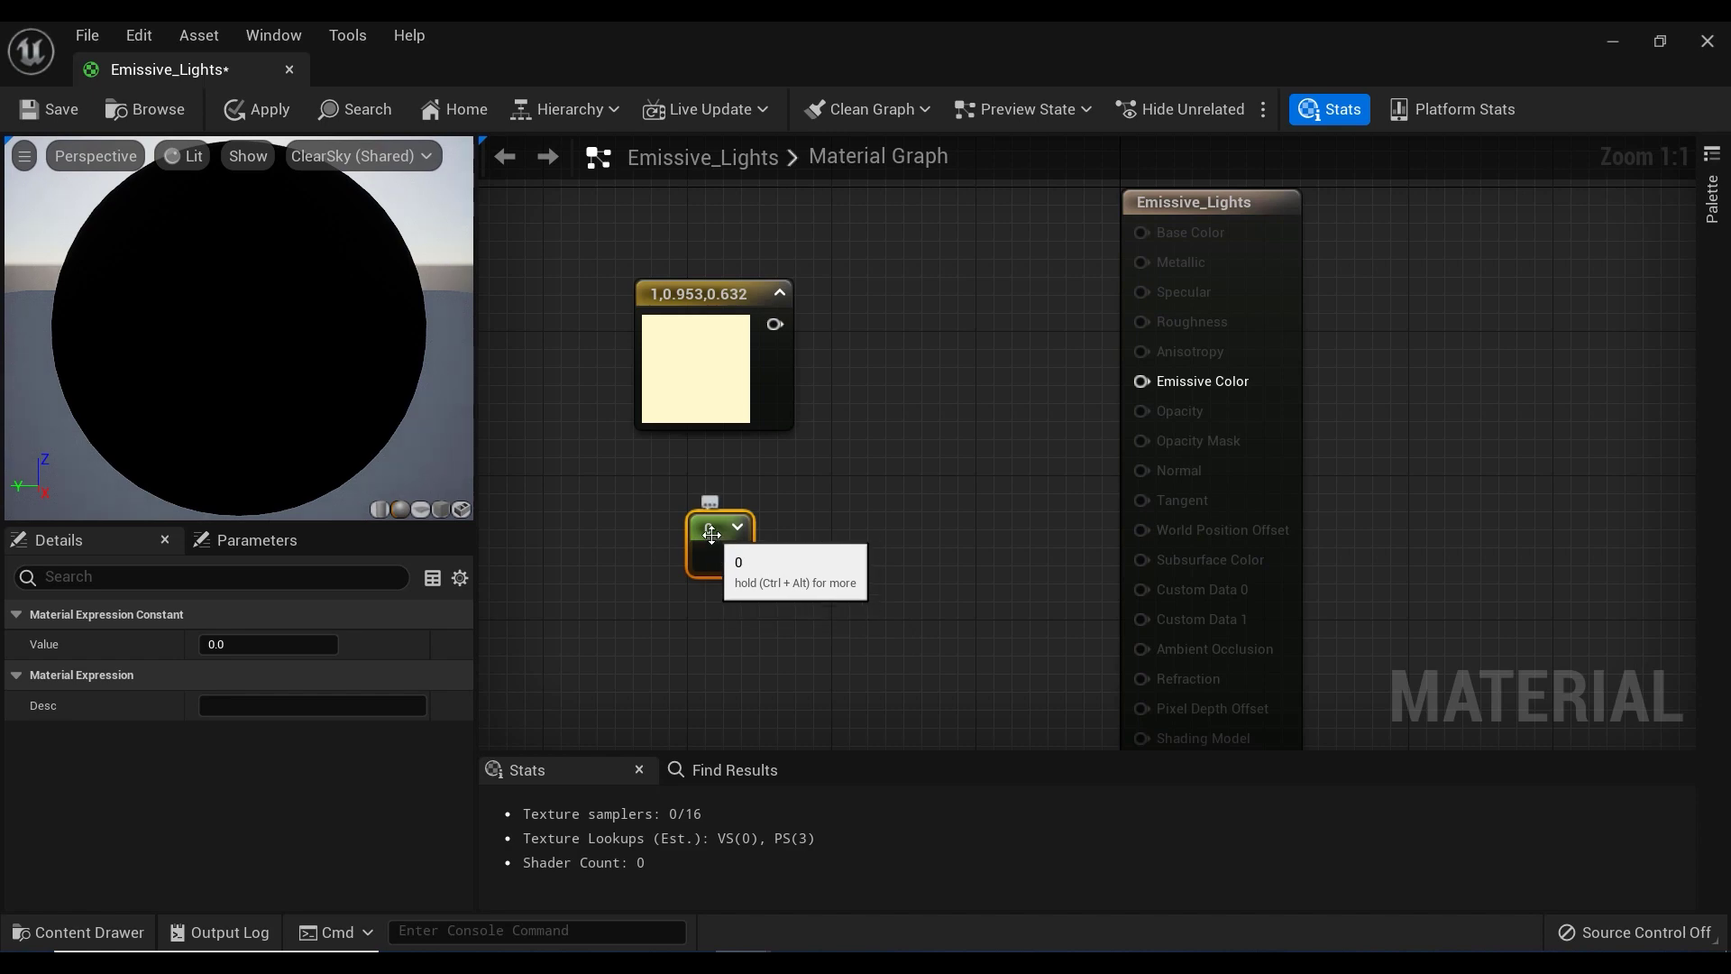
right_click(712, 536)
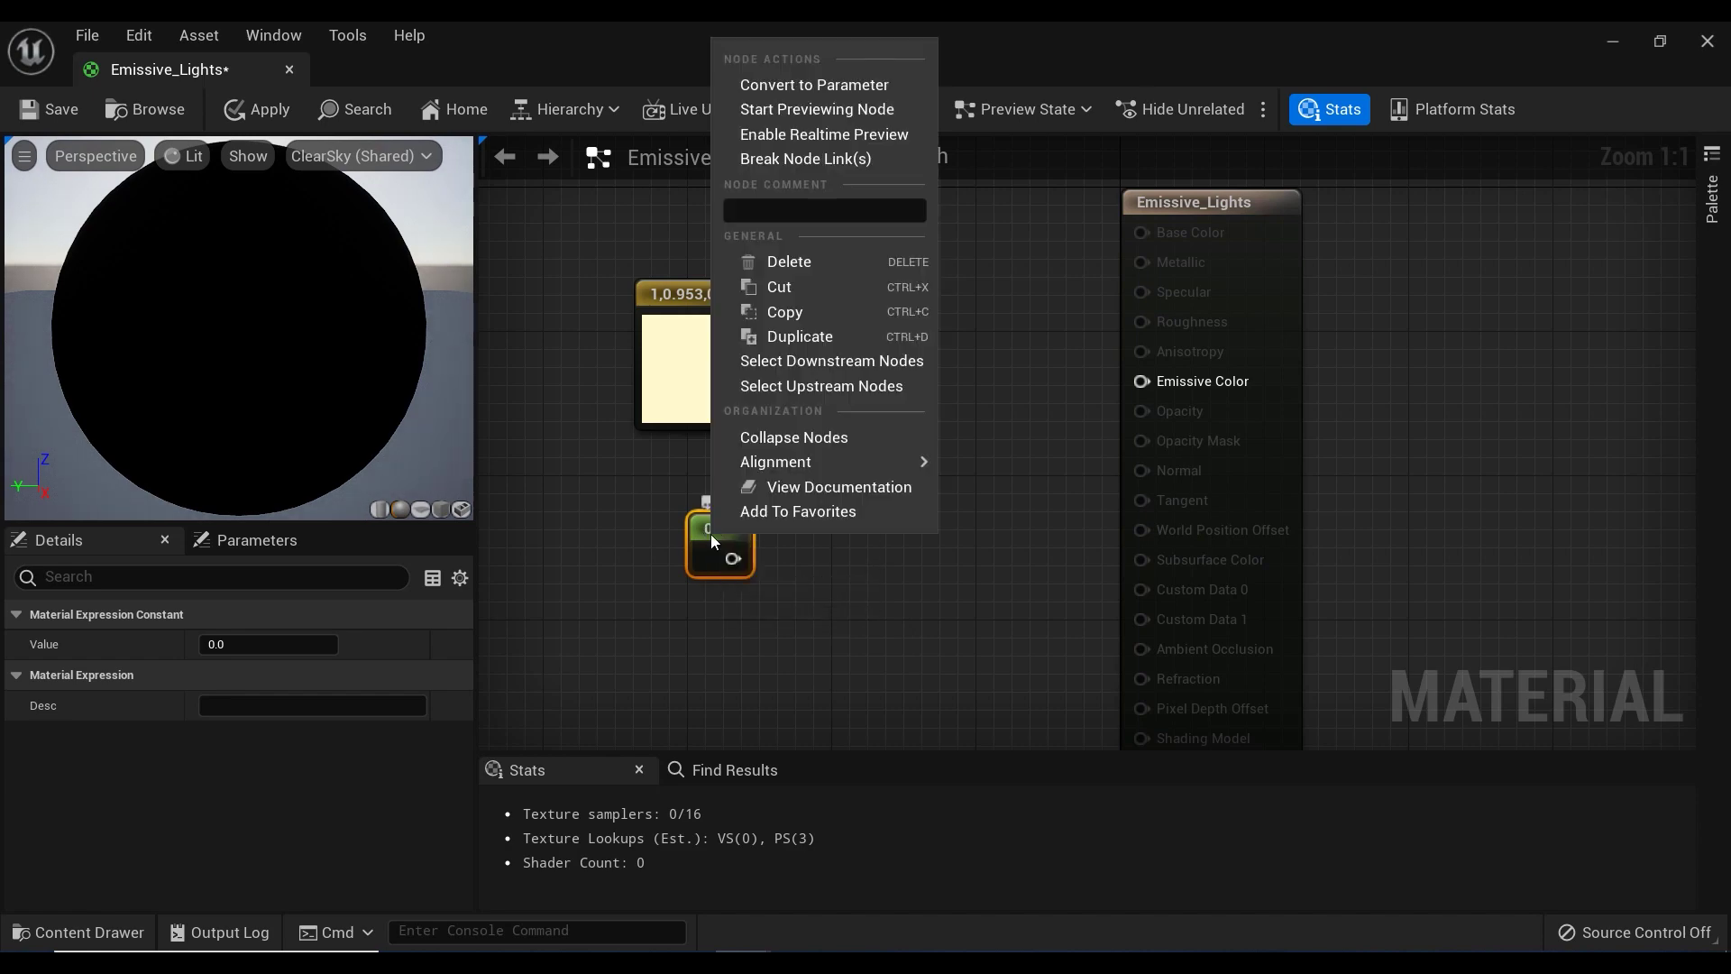
click(808, 85)
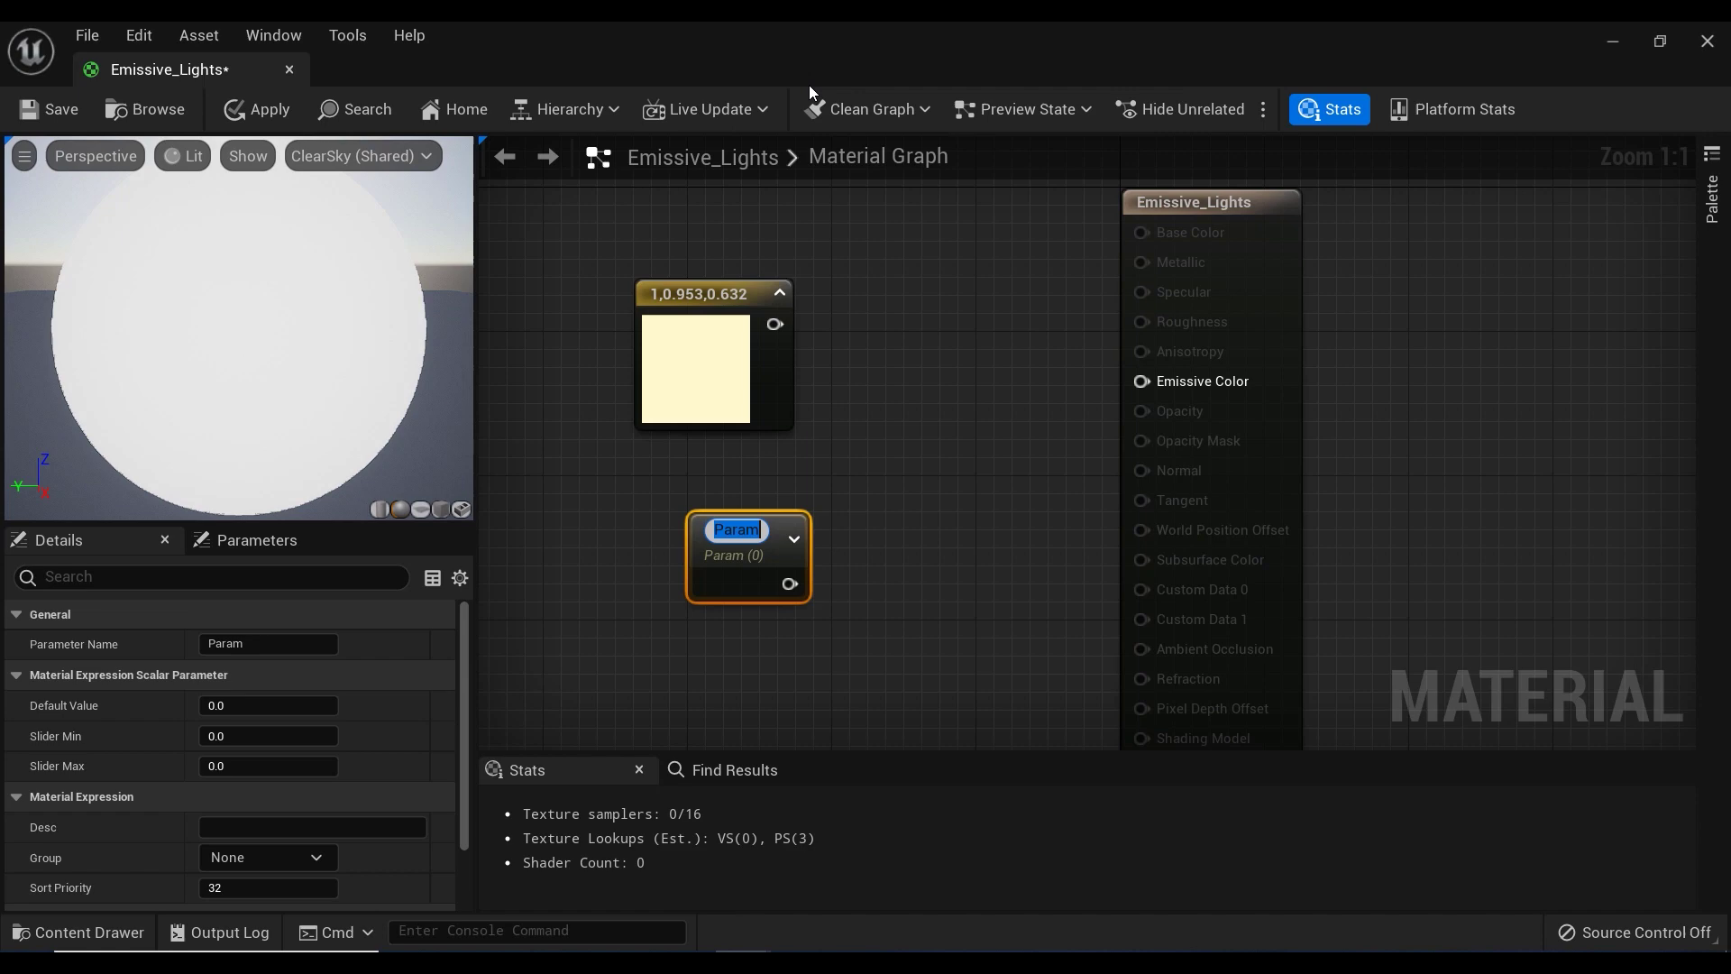
text(B)
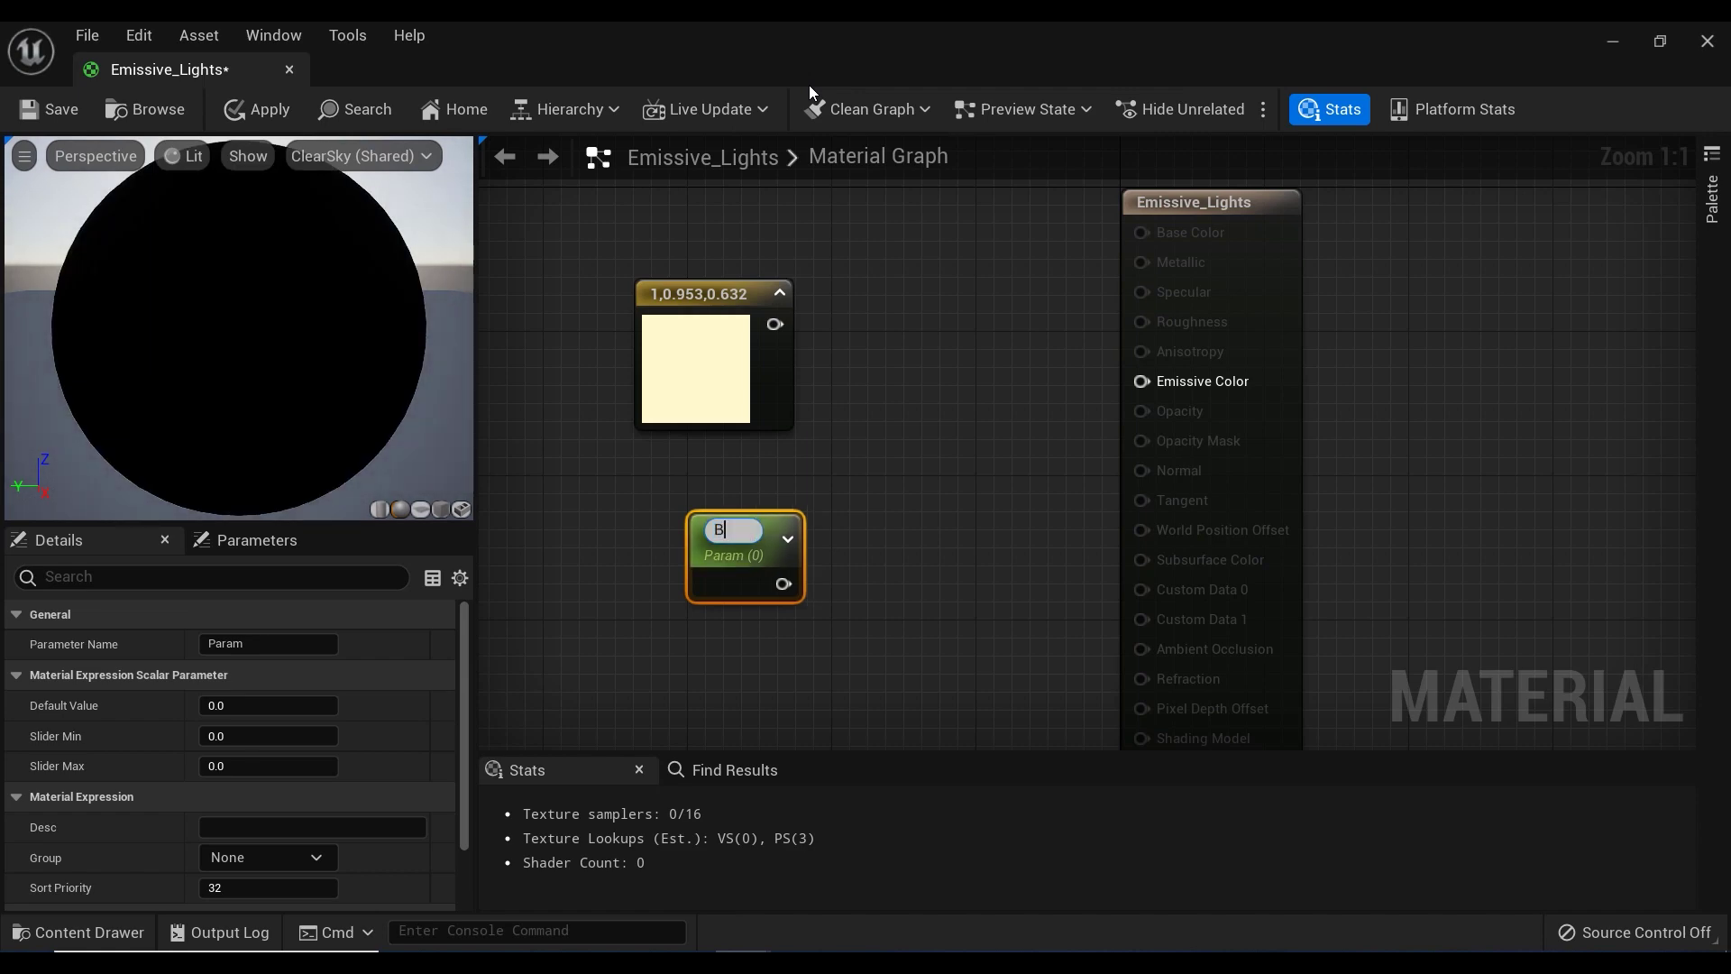
text(rightness)
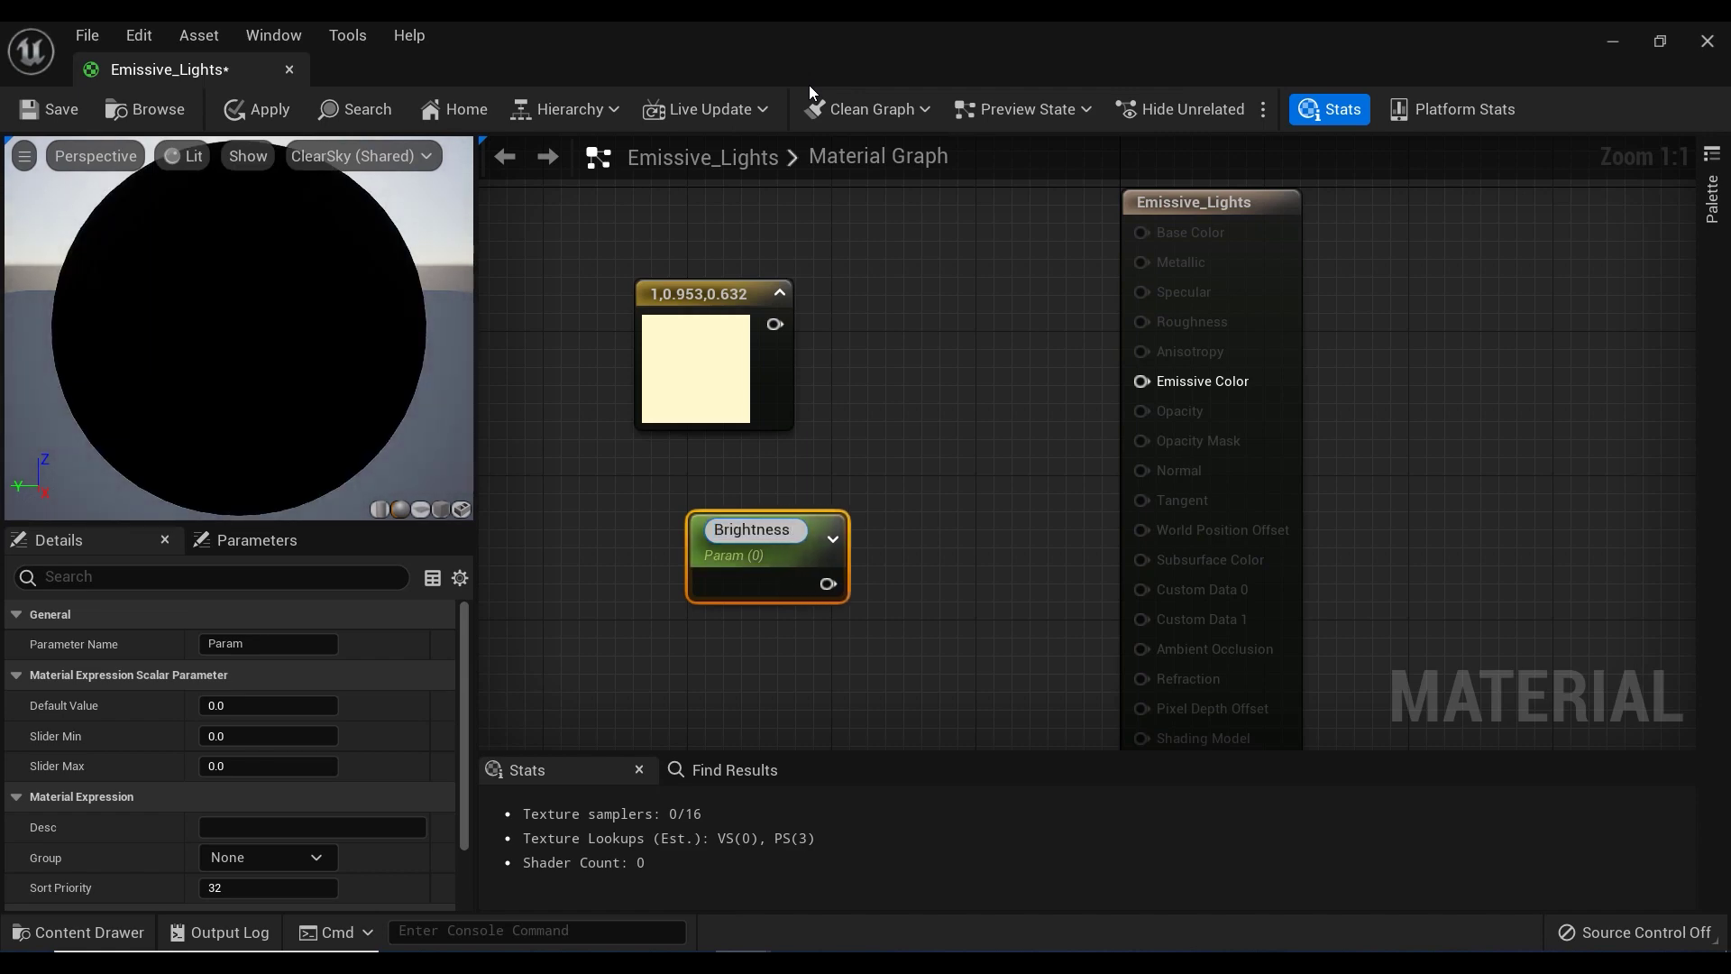
key(Return)
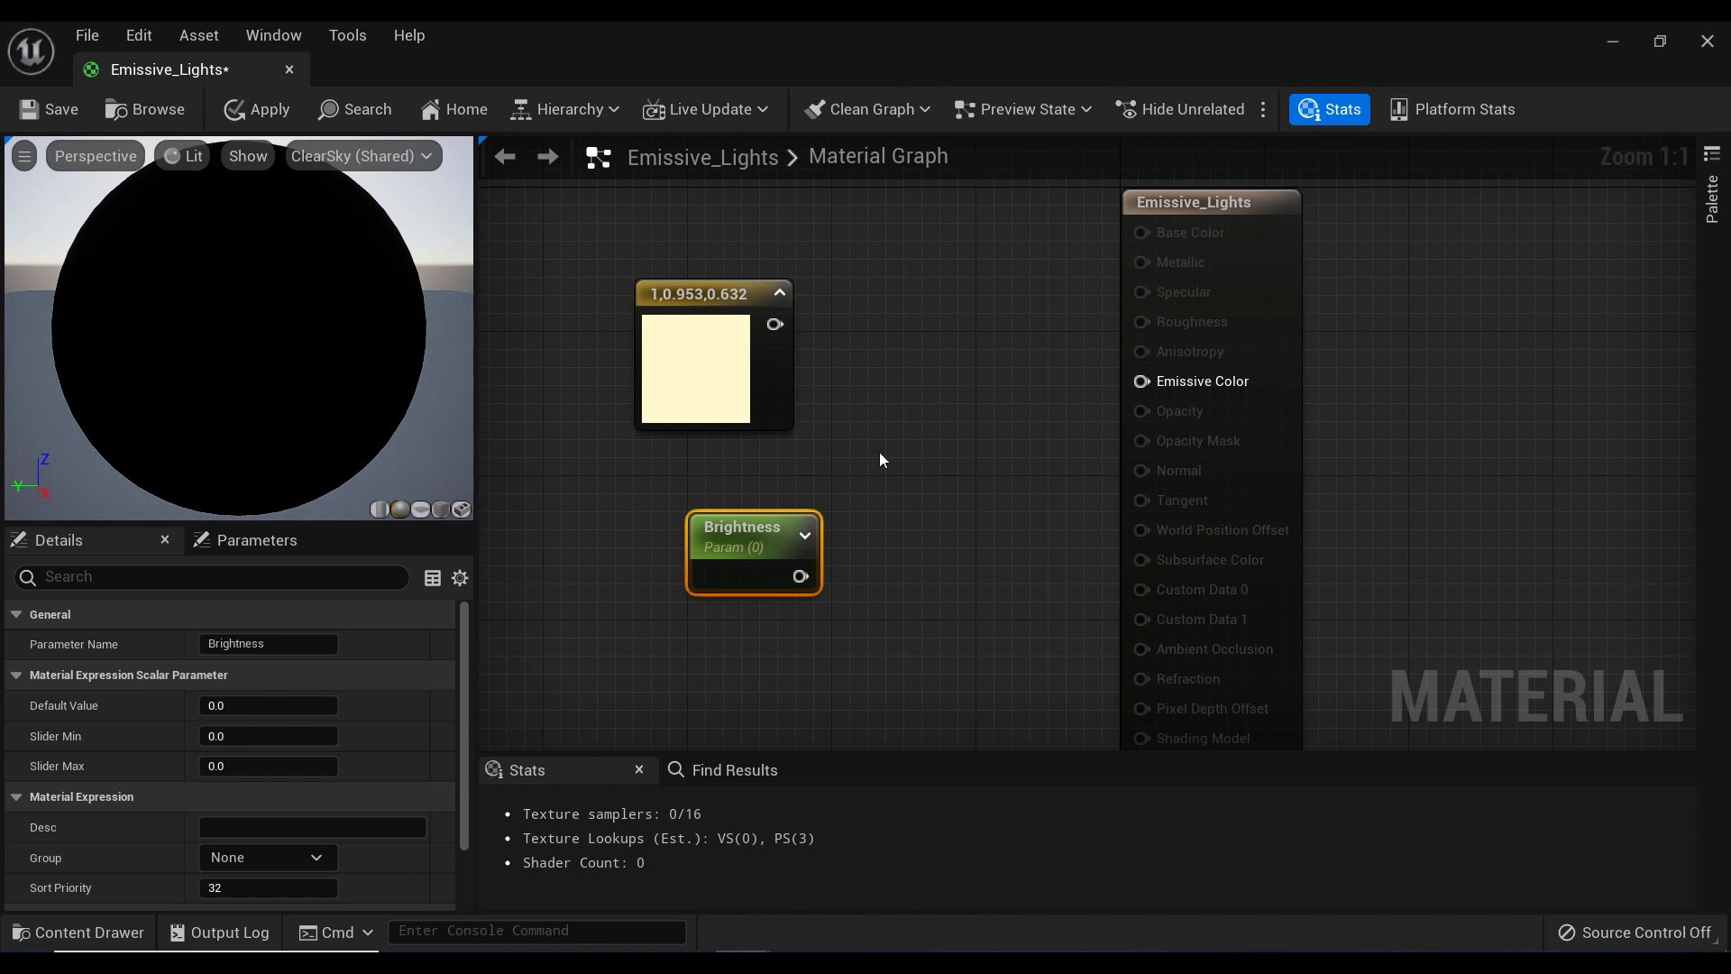
- Add a Multiply node, feed the colour node into A and Brightness into B, and connect its output to Emissive Color
click(938, 467)
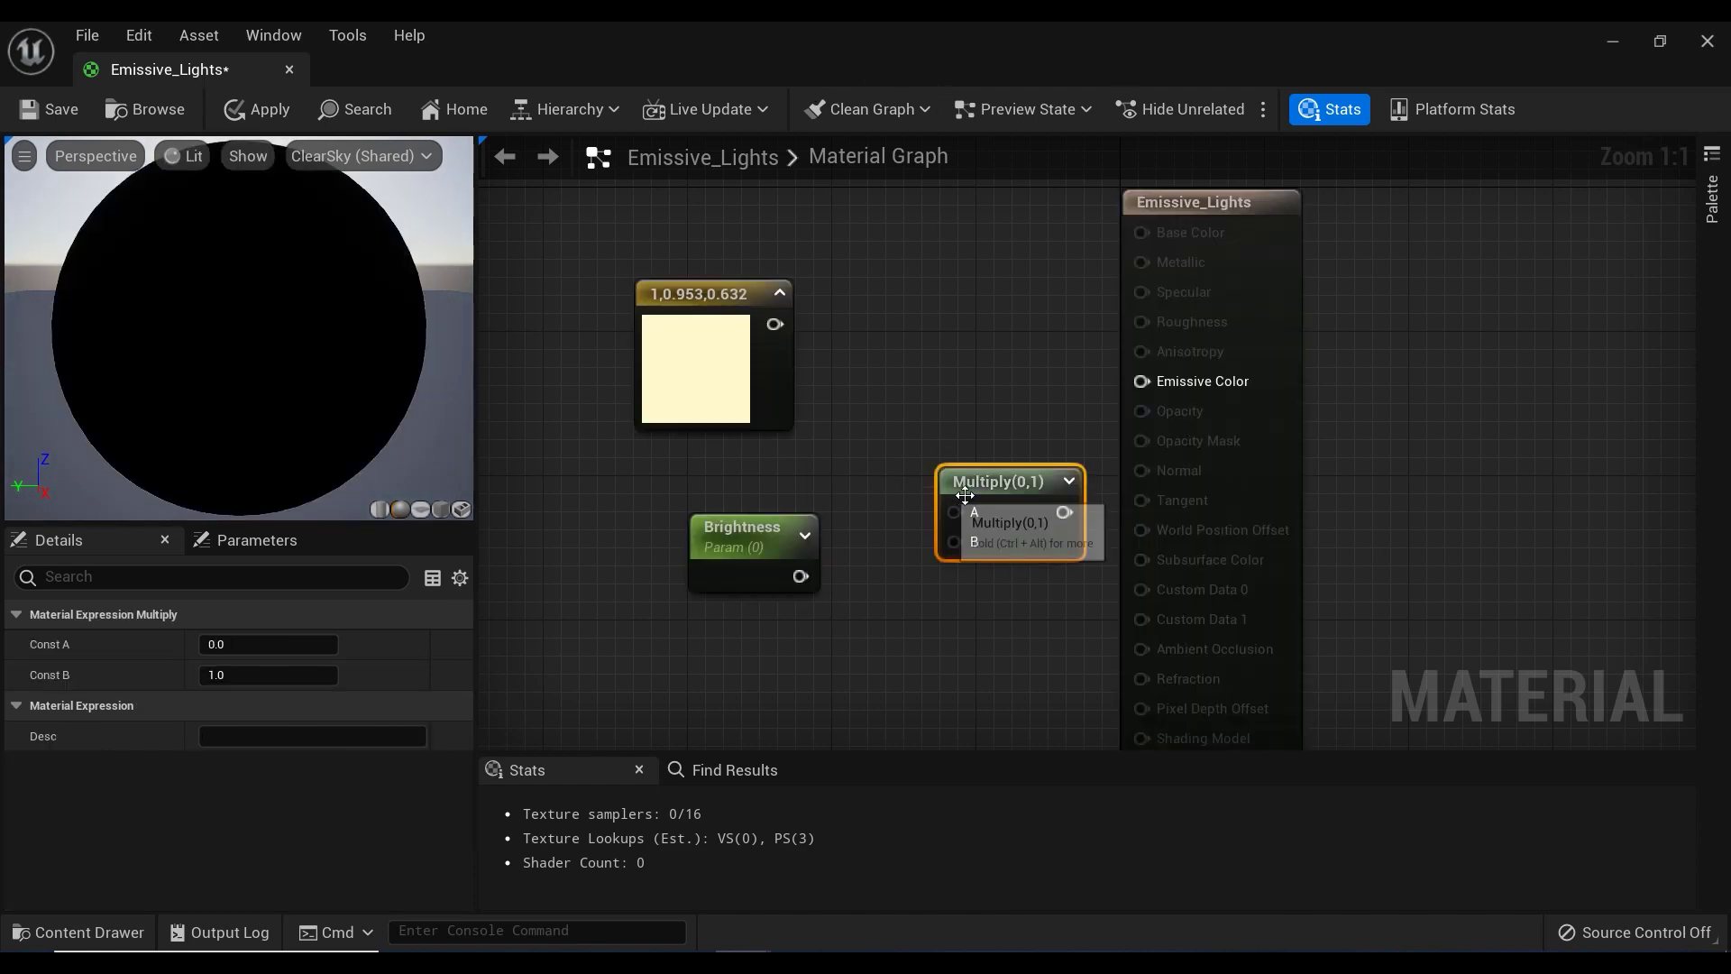
drag(967, 486, 932, 421)
drag(775, 325, 922, 450)
drag(802, 577, 1144, 383)
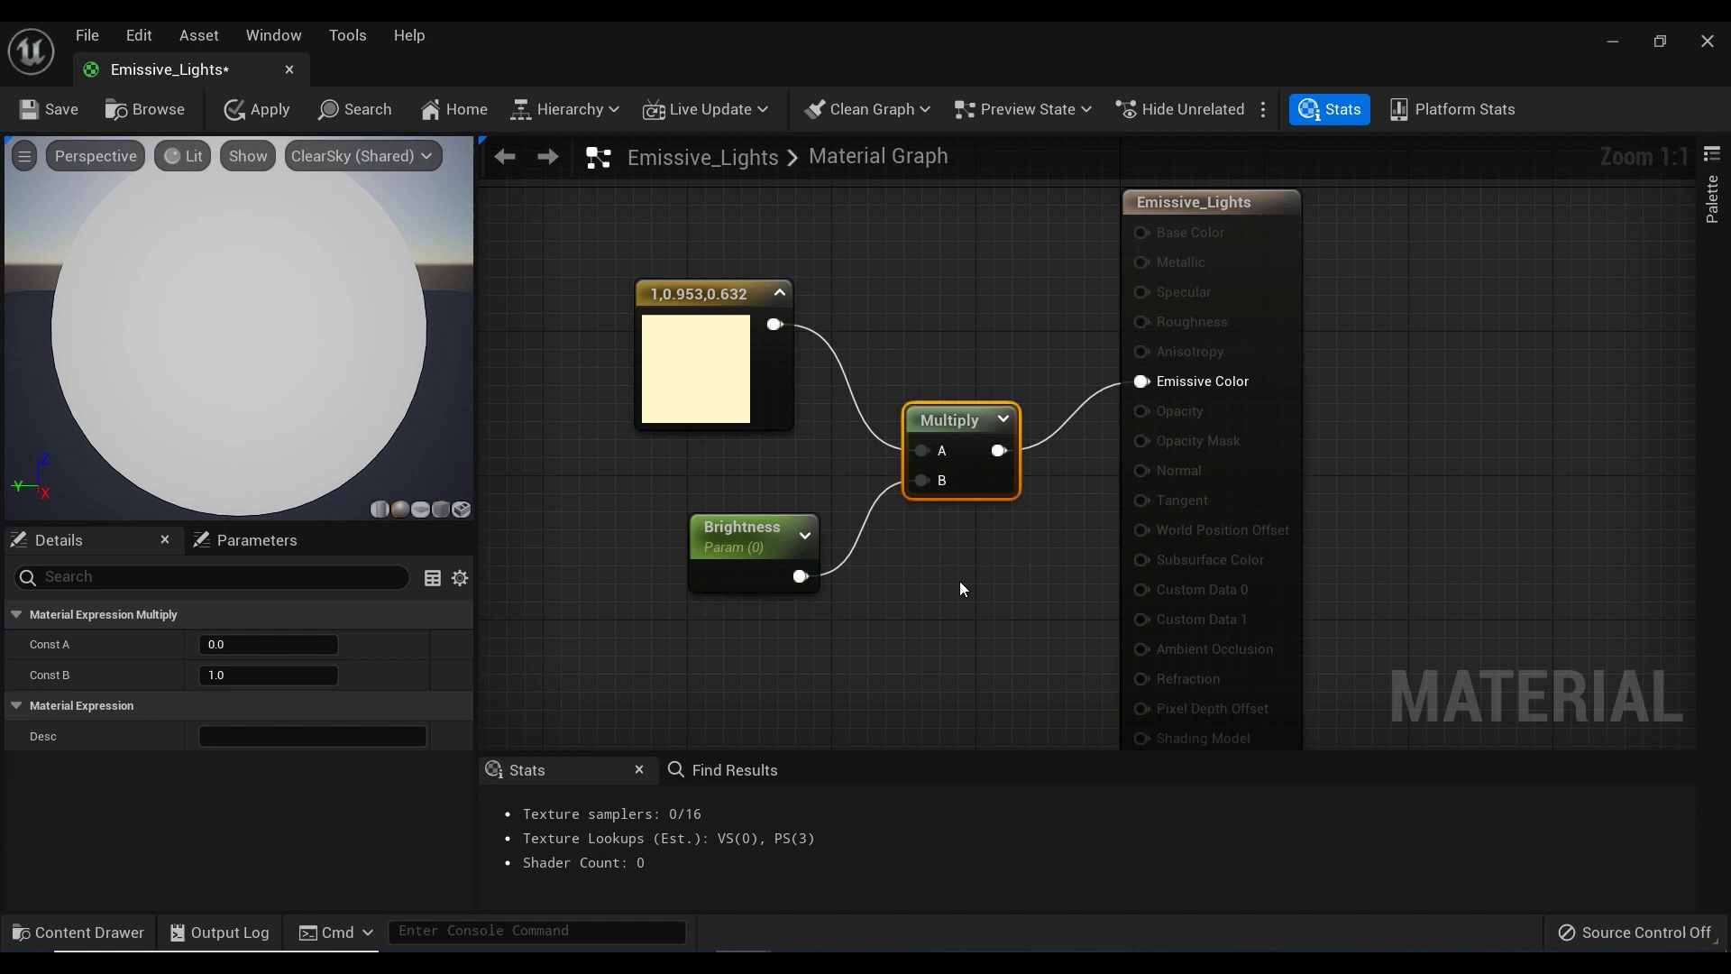
- Set the Brightness parameter's Default Value to 1.0 and apply the material changes
right_drag(960, 588, 992, 586)
click(798, 534)
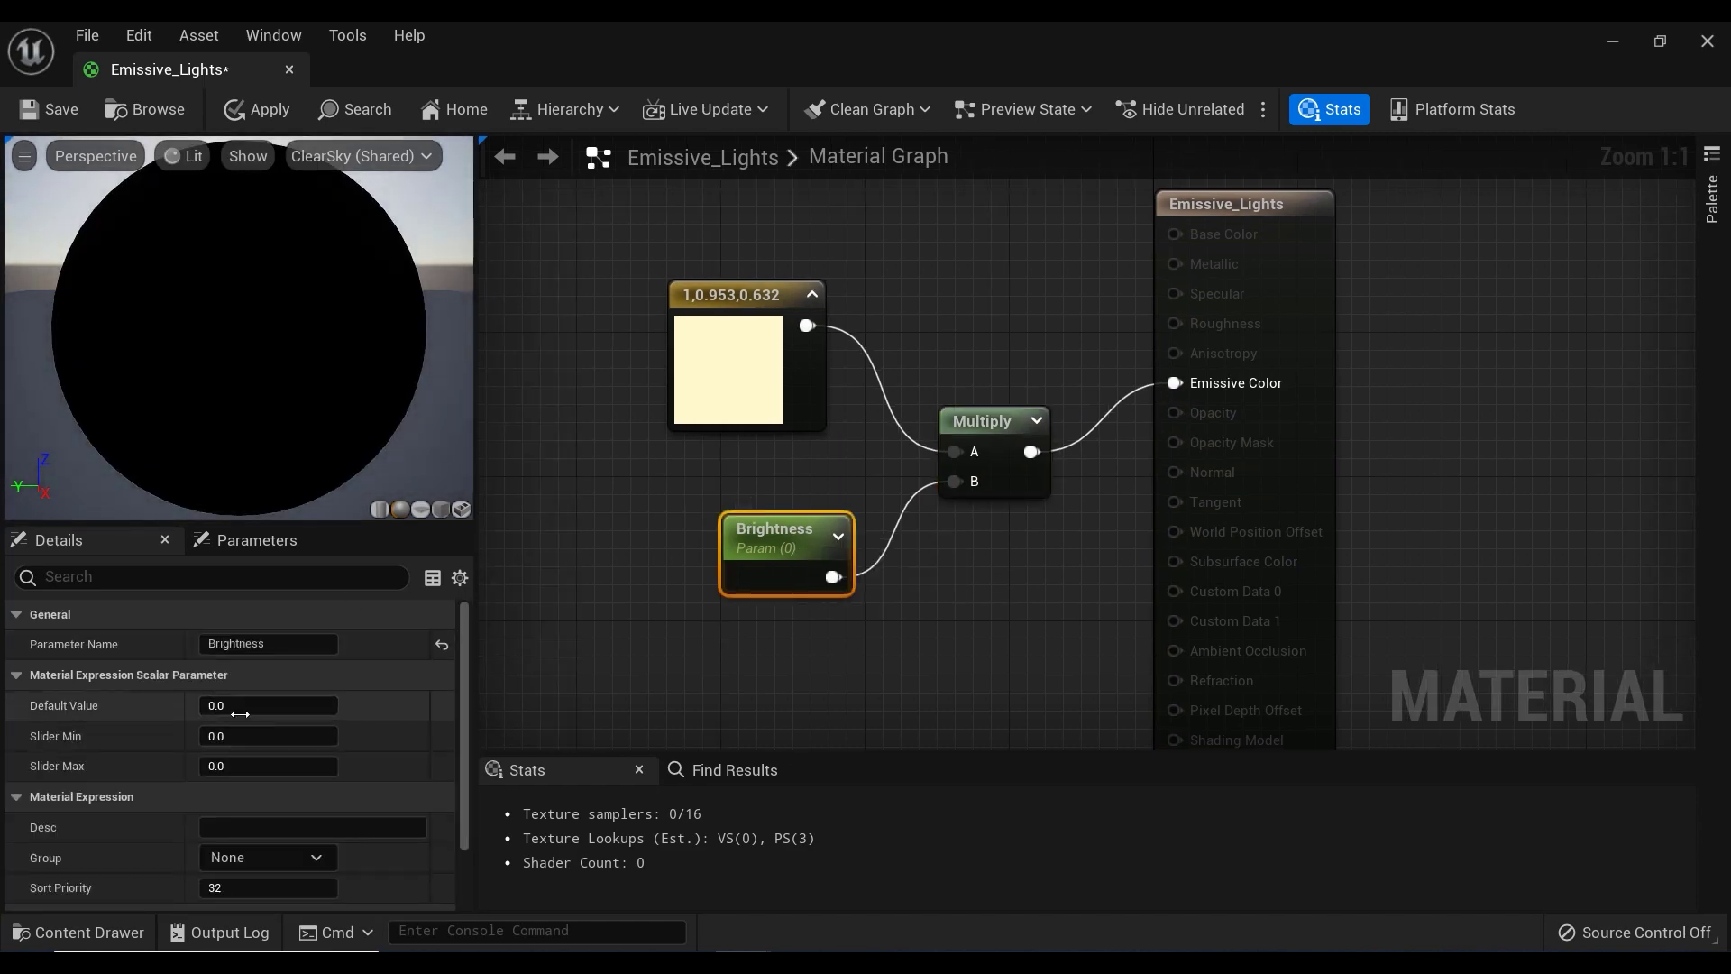
click(240, 714)
key(Return)
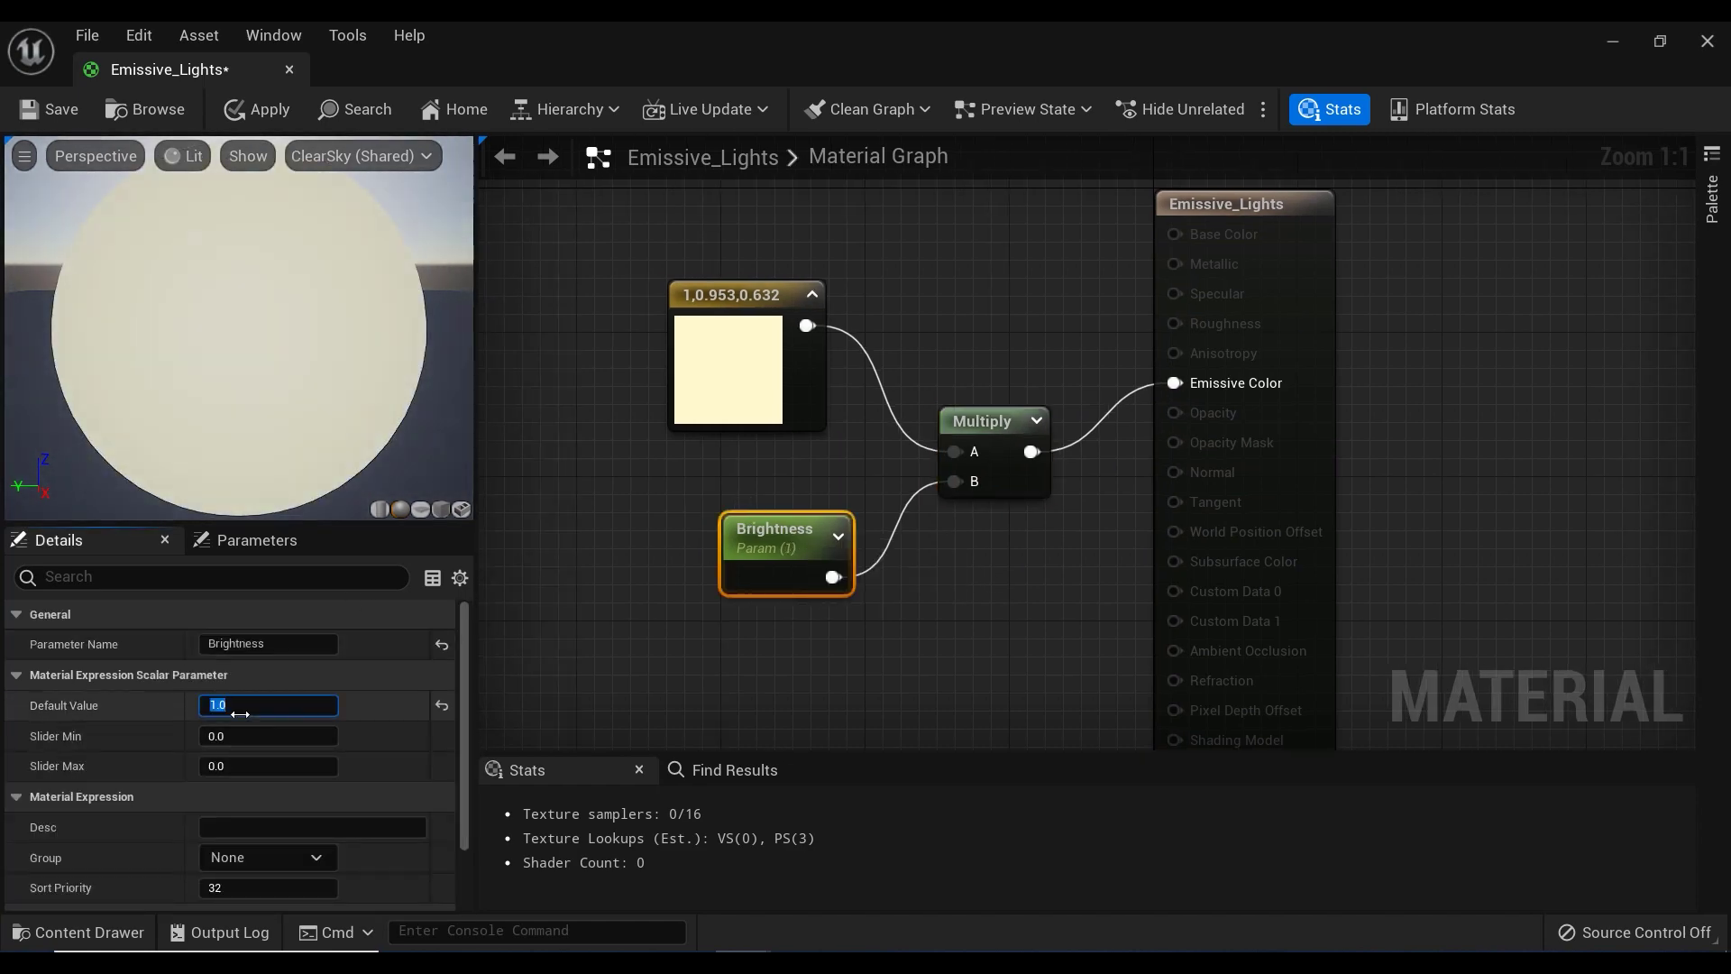
click(959, 669)
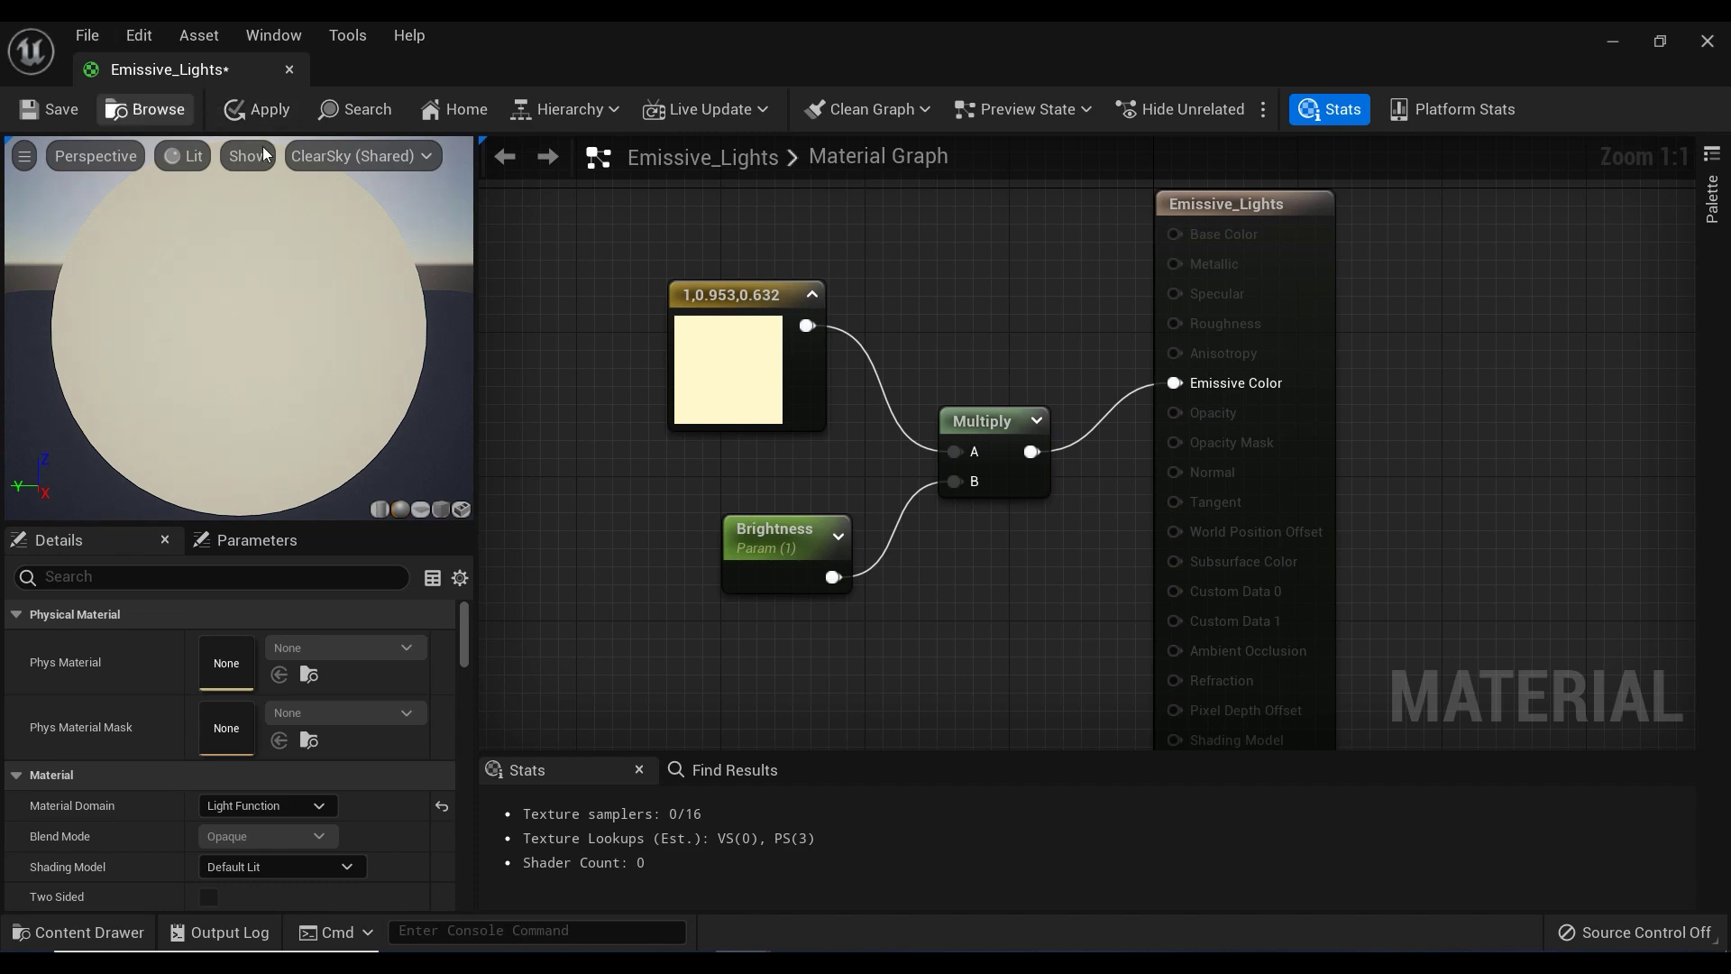
click(262, 113)
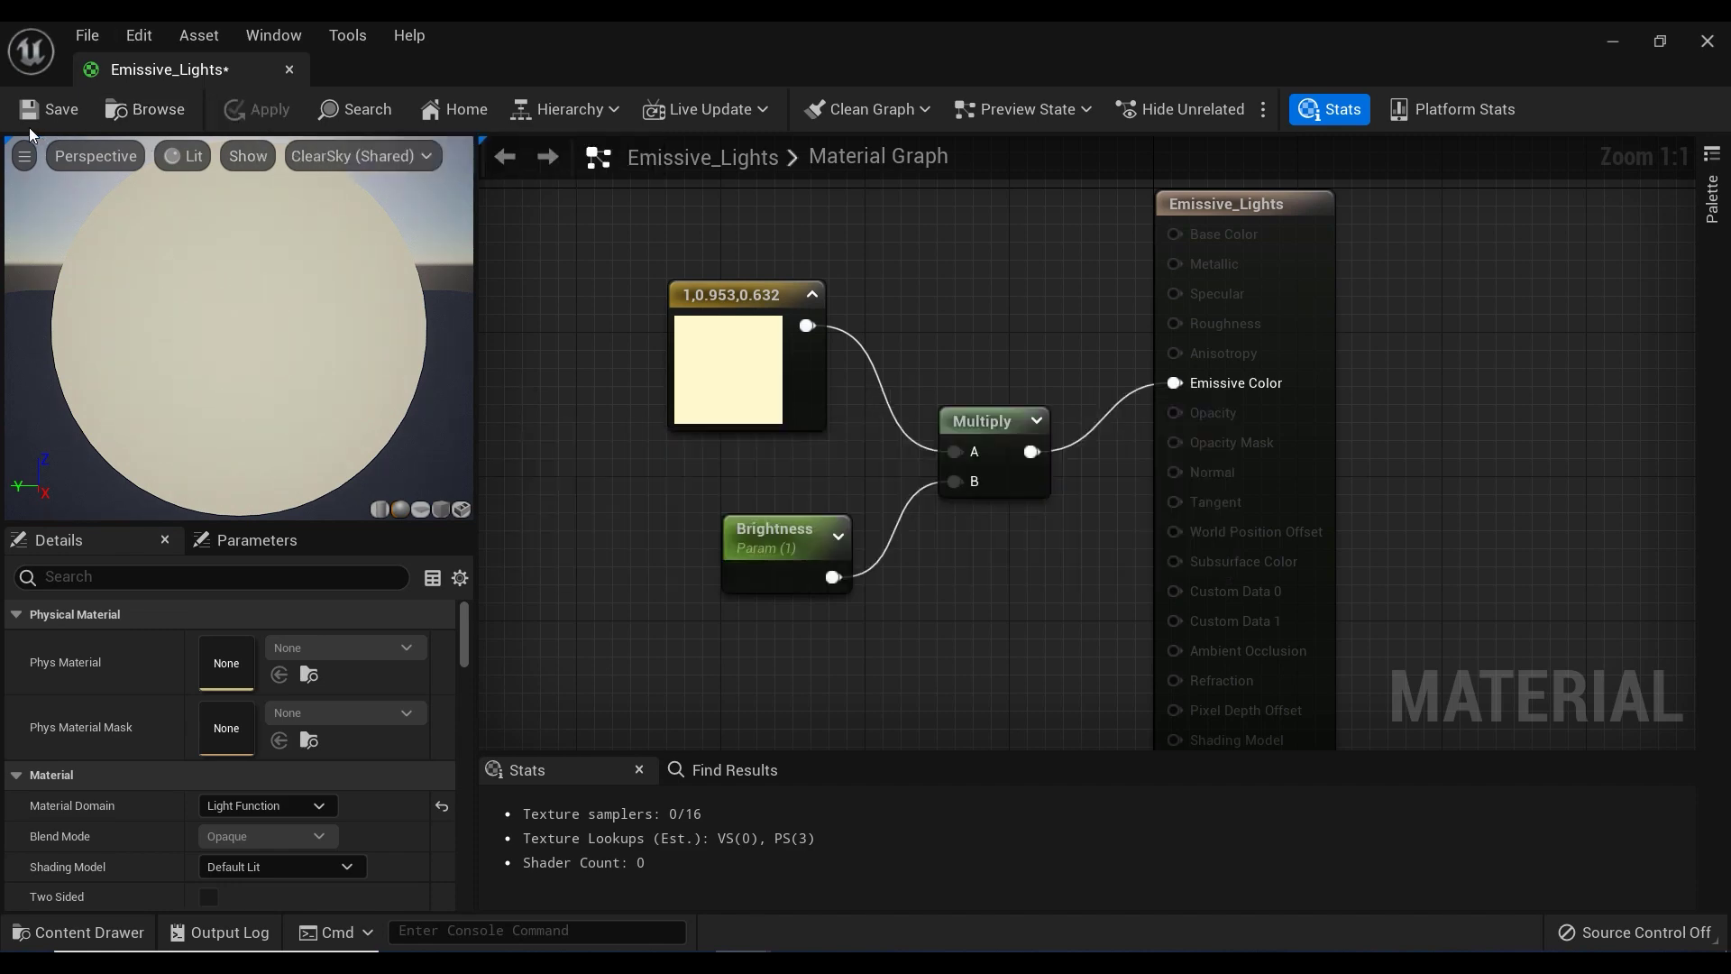
- Convert the pale yellow Constant3Vector node to a parameter named color
right_drag(651, 284, 675, 300)
click(765, 337)
right_click(765, 337)
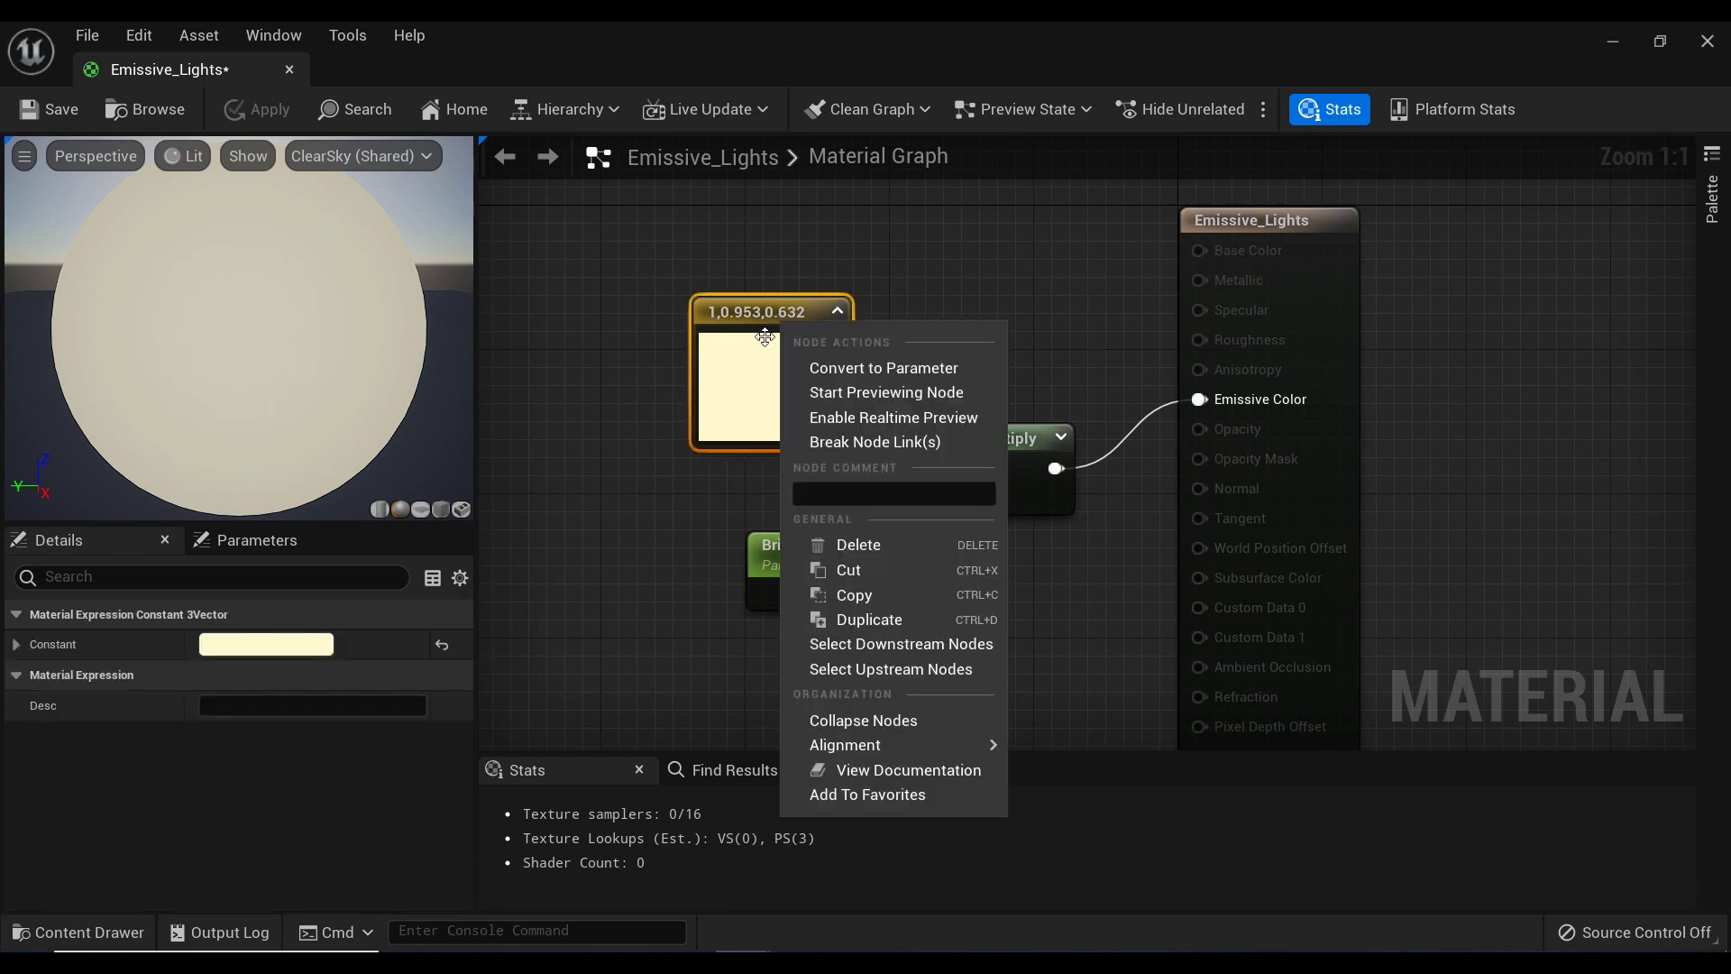
click(840, 375)
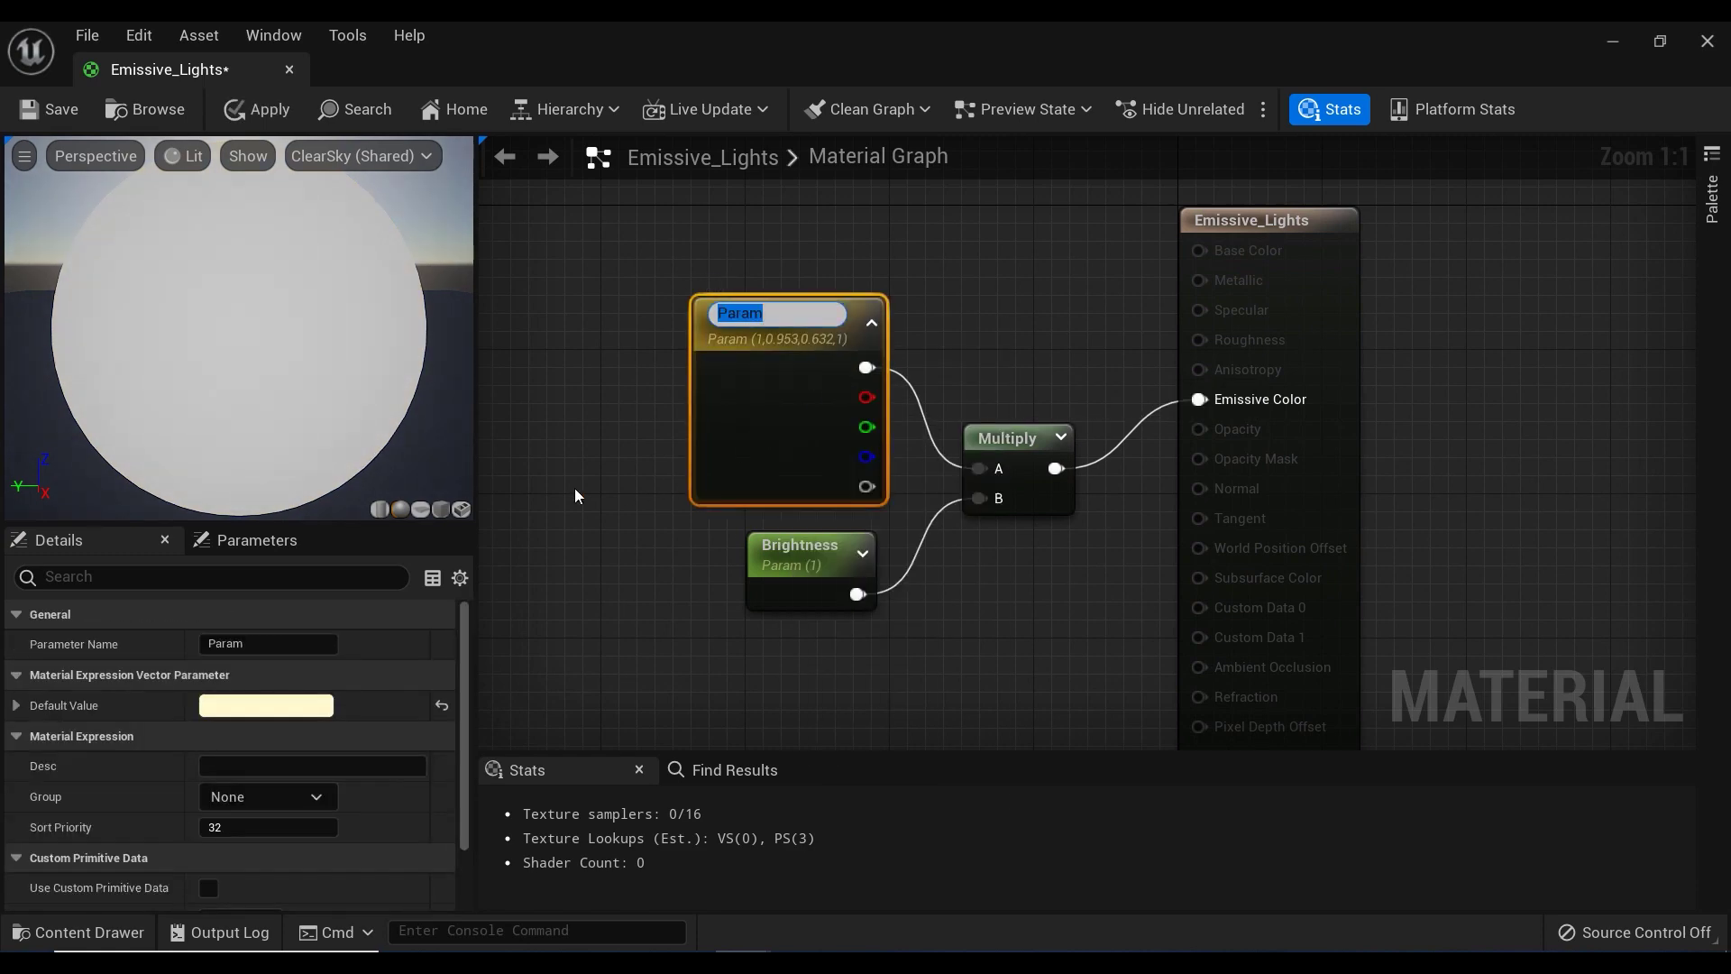
text(cool)
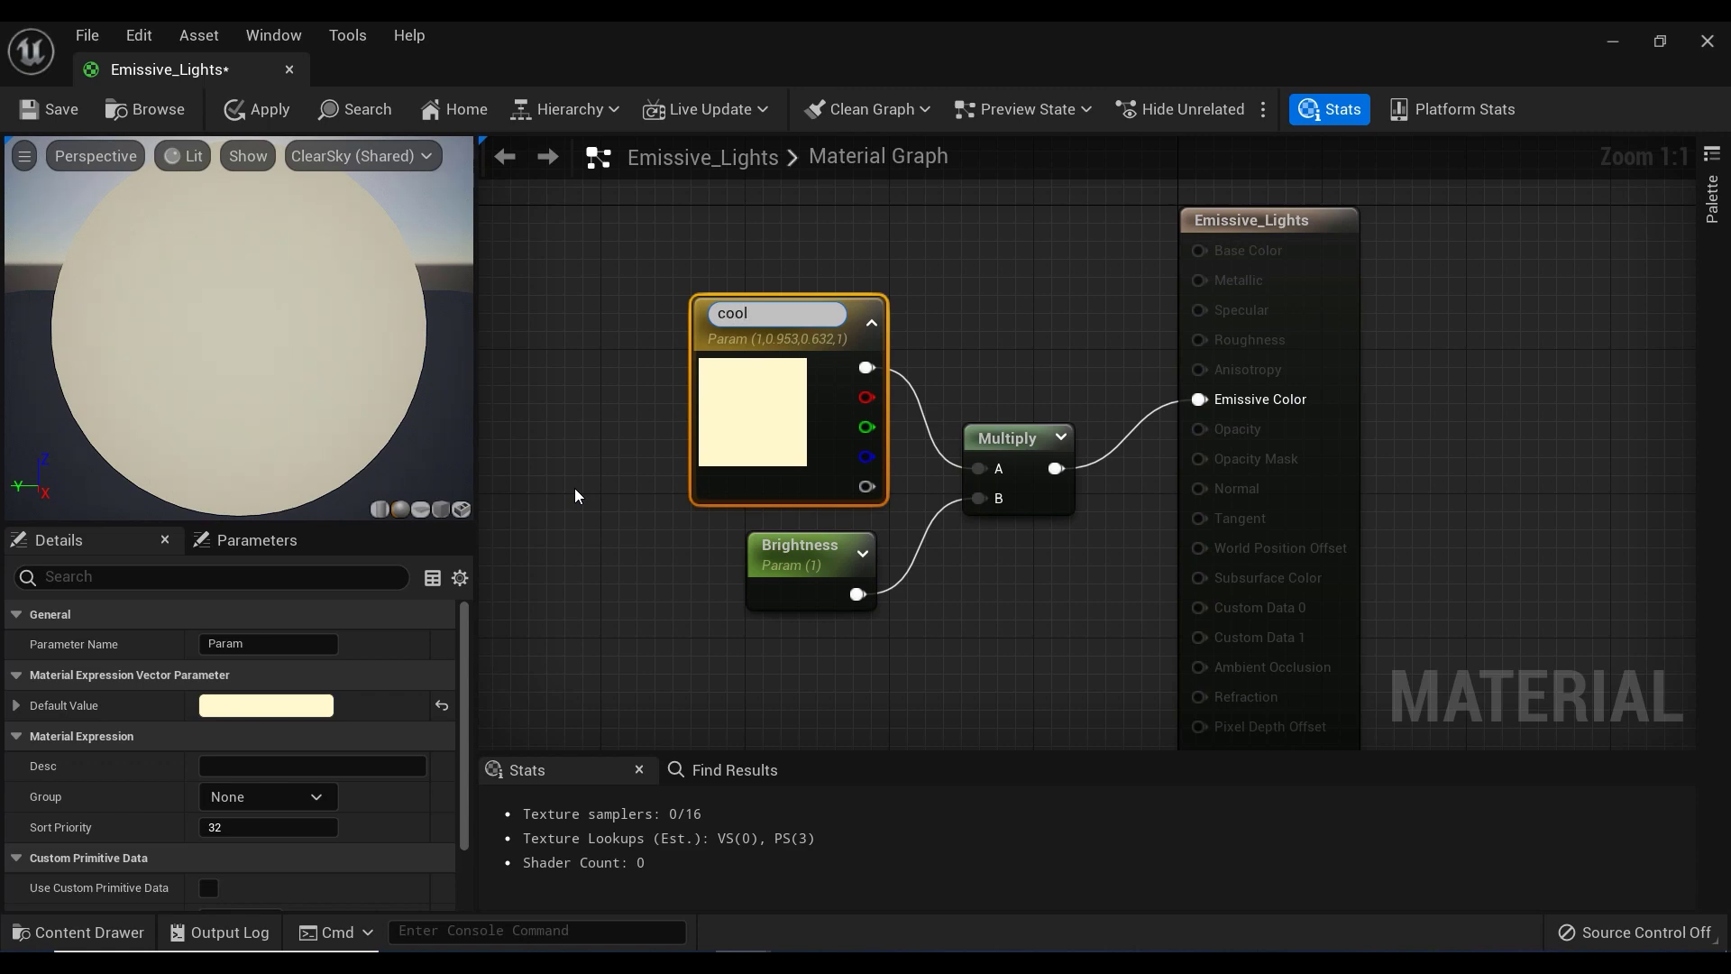
key(BackSpace)
key(BackSpace)
text(lo)
key(Return)
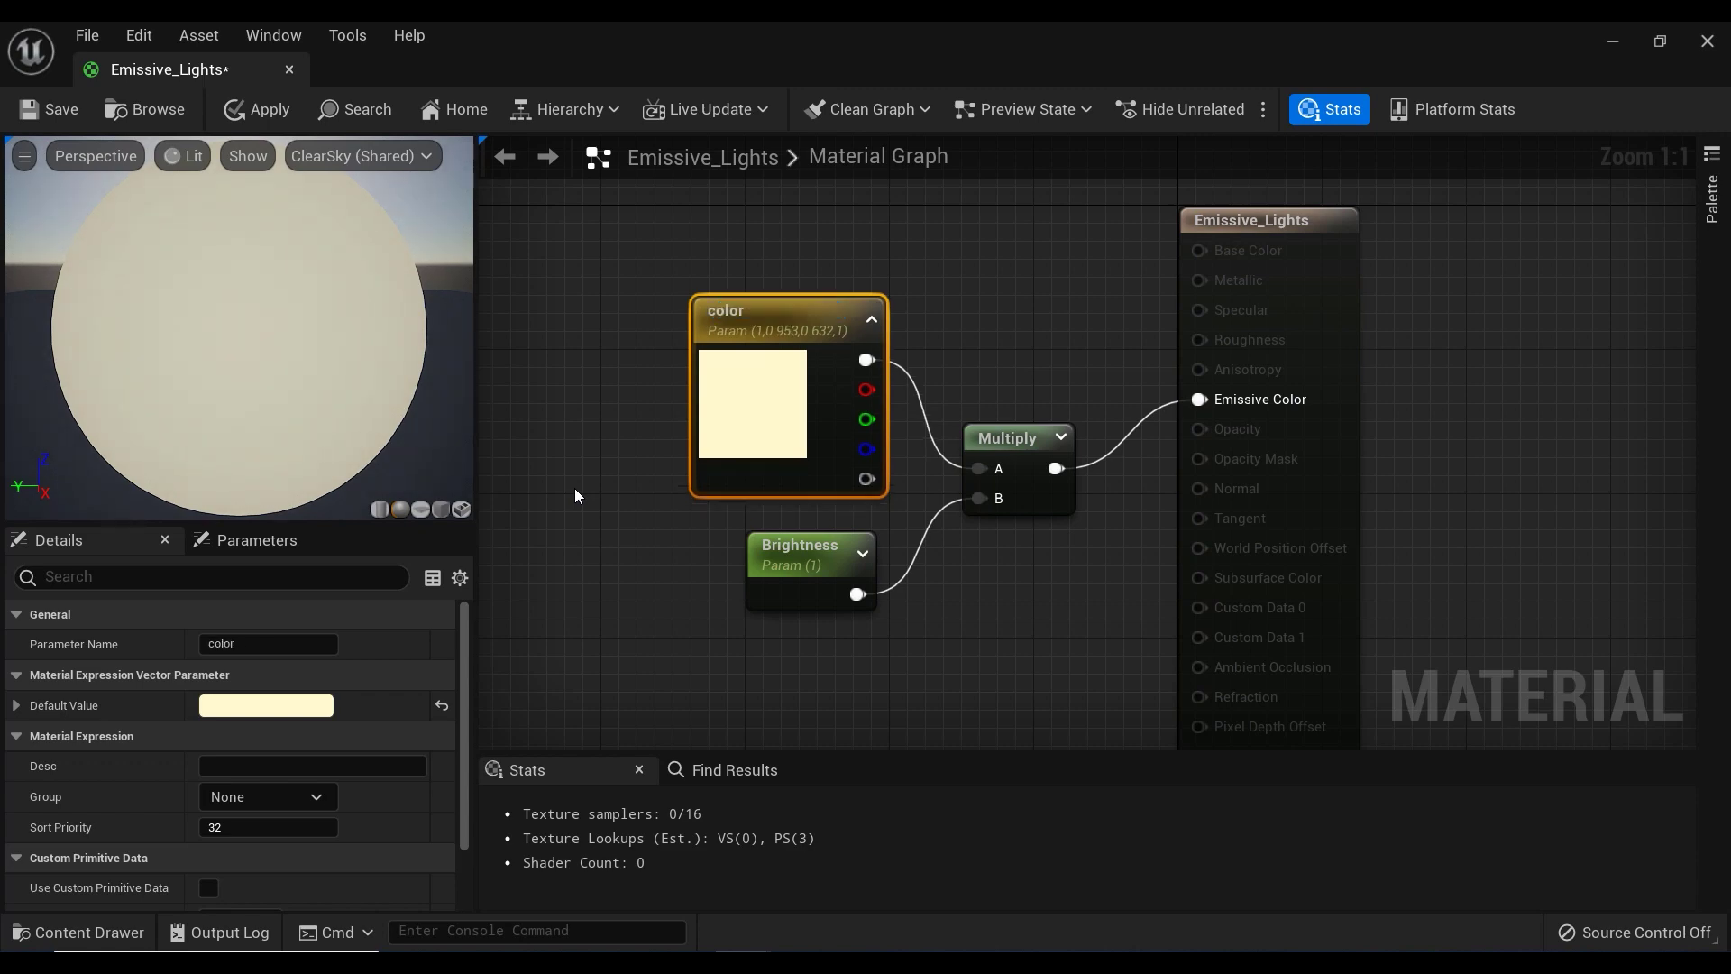
- Save the Emissive_Lights material and close its editor
click(934, 297)
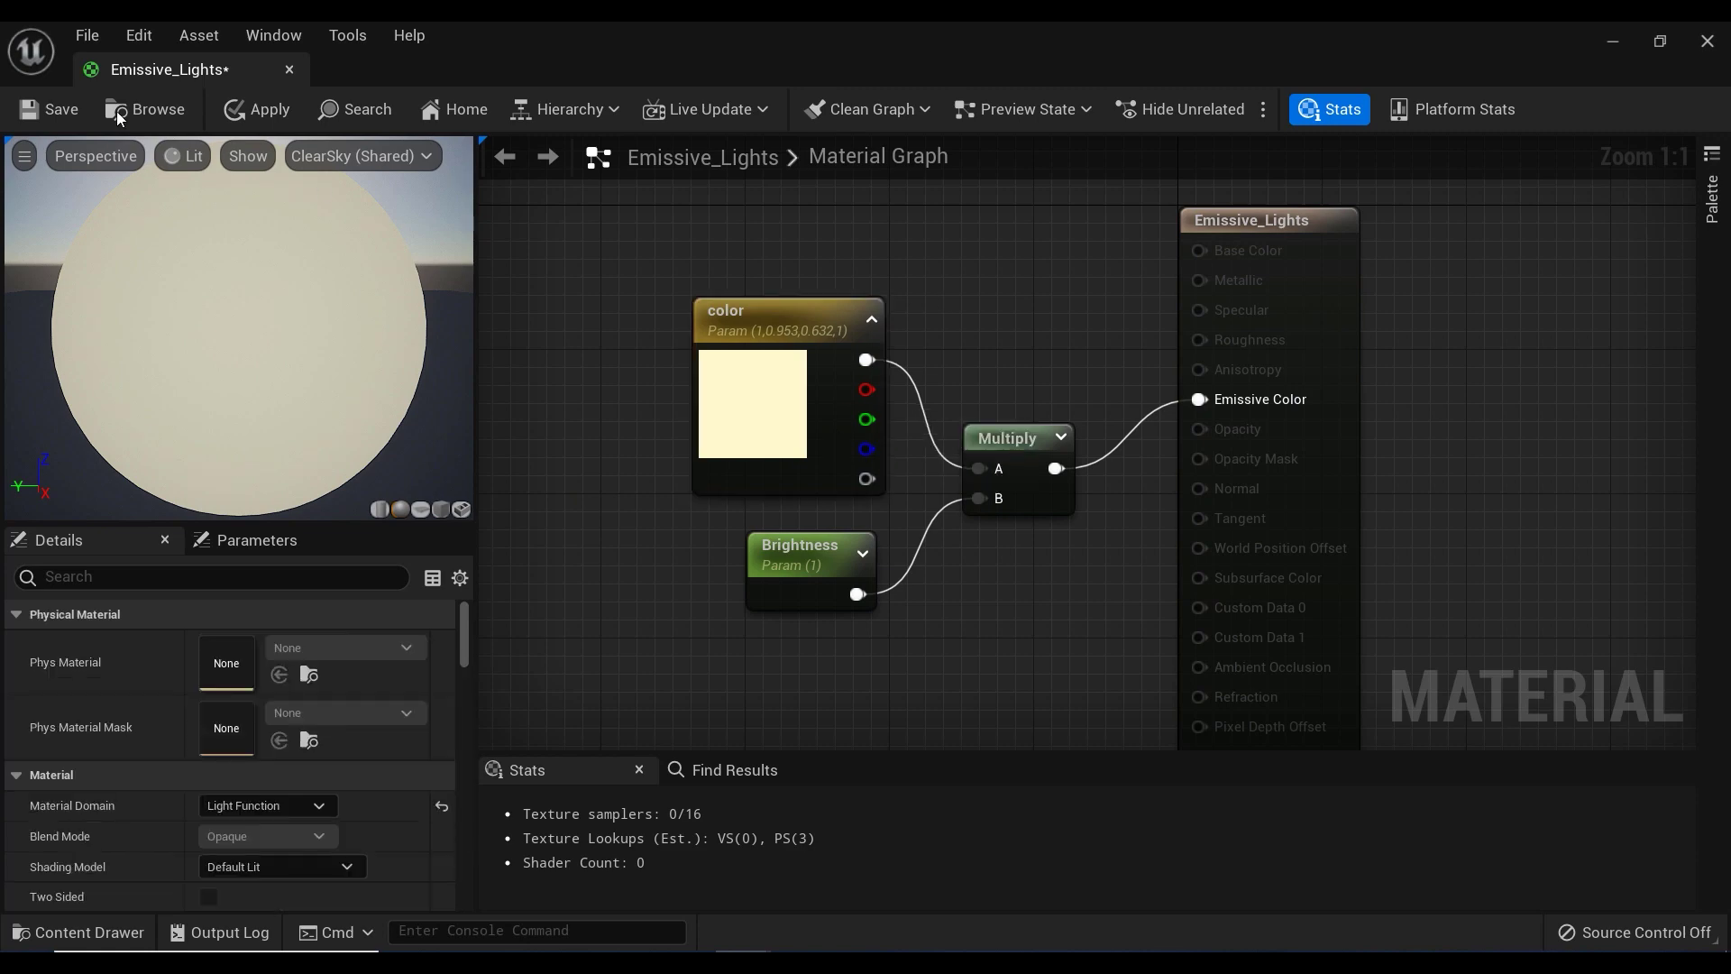
click(52, 109)
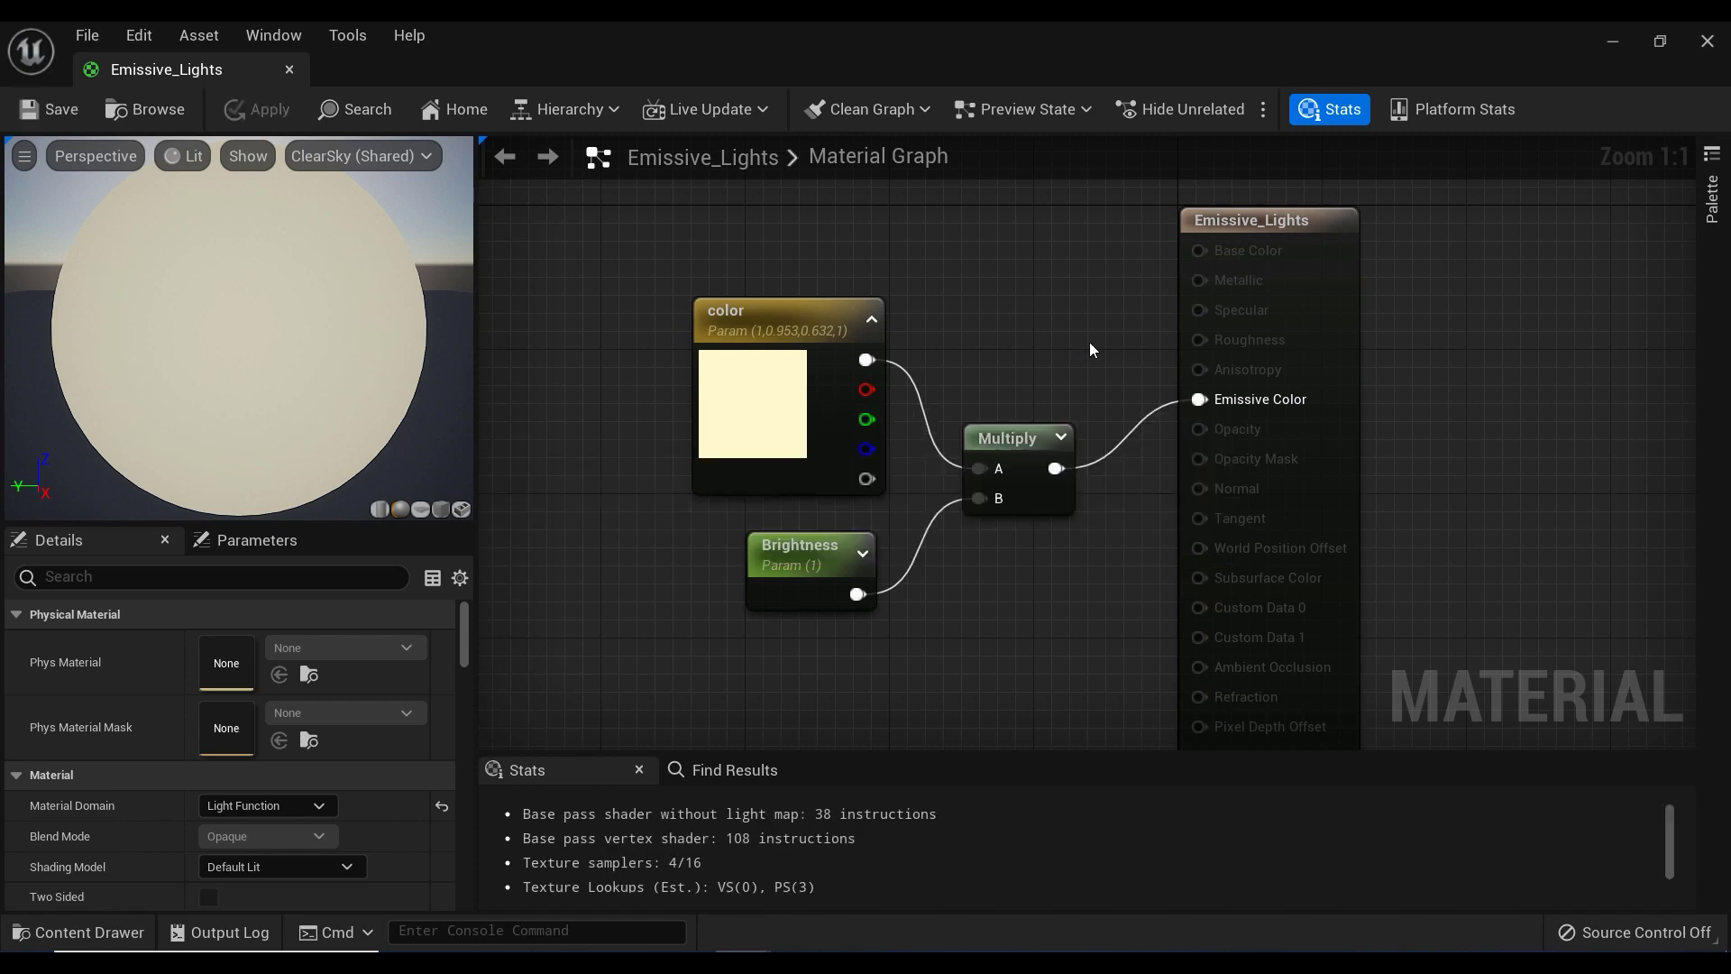
click(1708, 41)
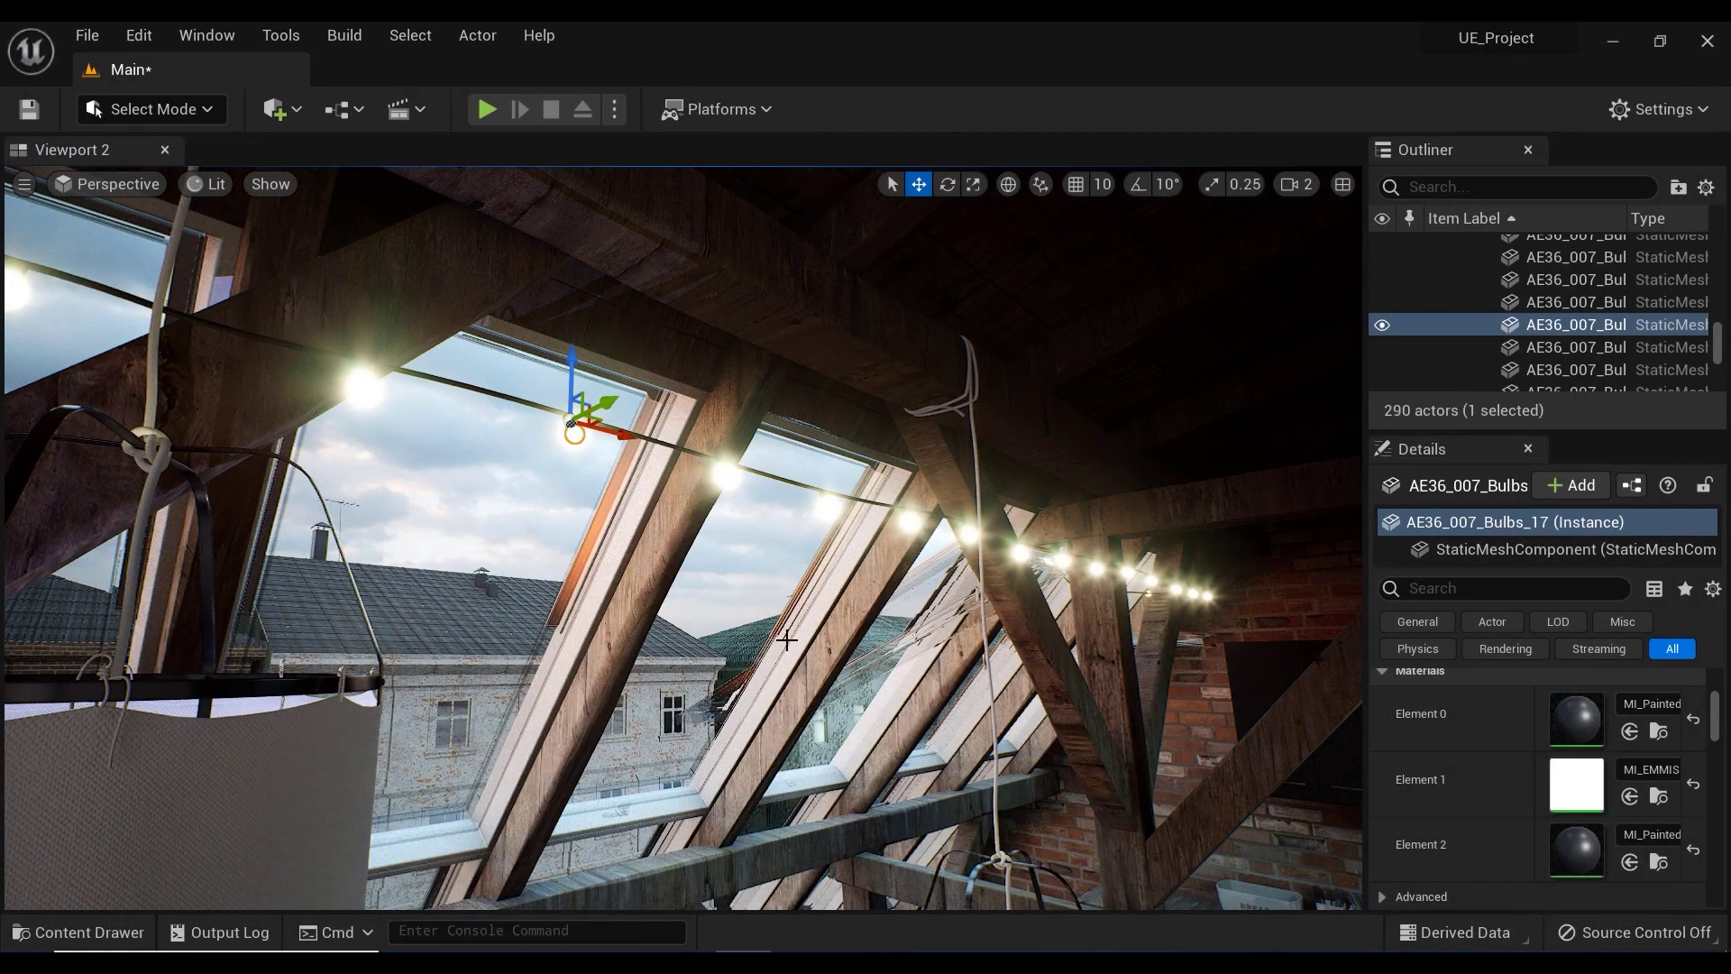
- Create a material instance from Emissive_Lights in the Emissive folder and name it MI_Emissive_Lights
key(ctrl+space)
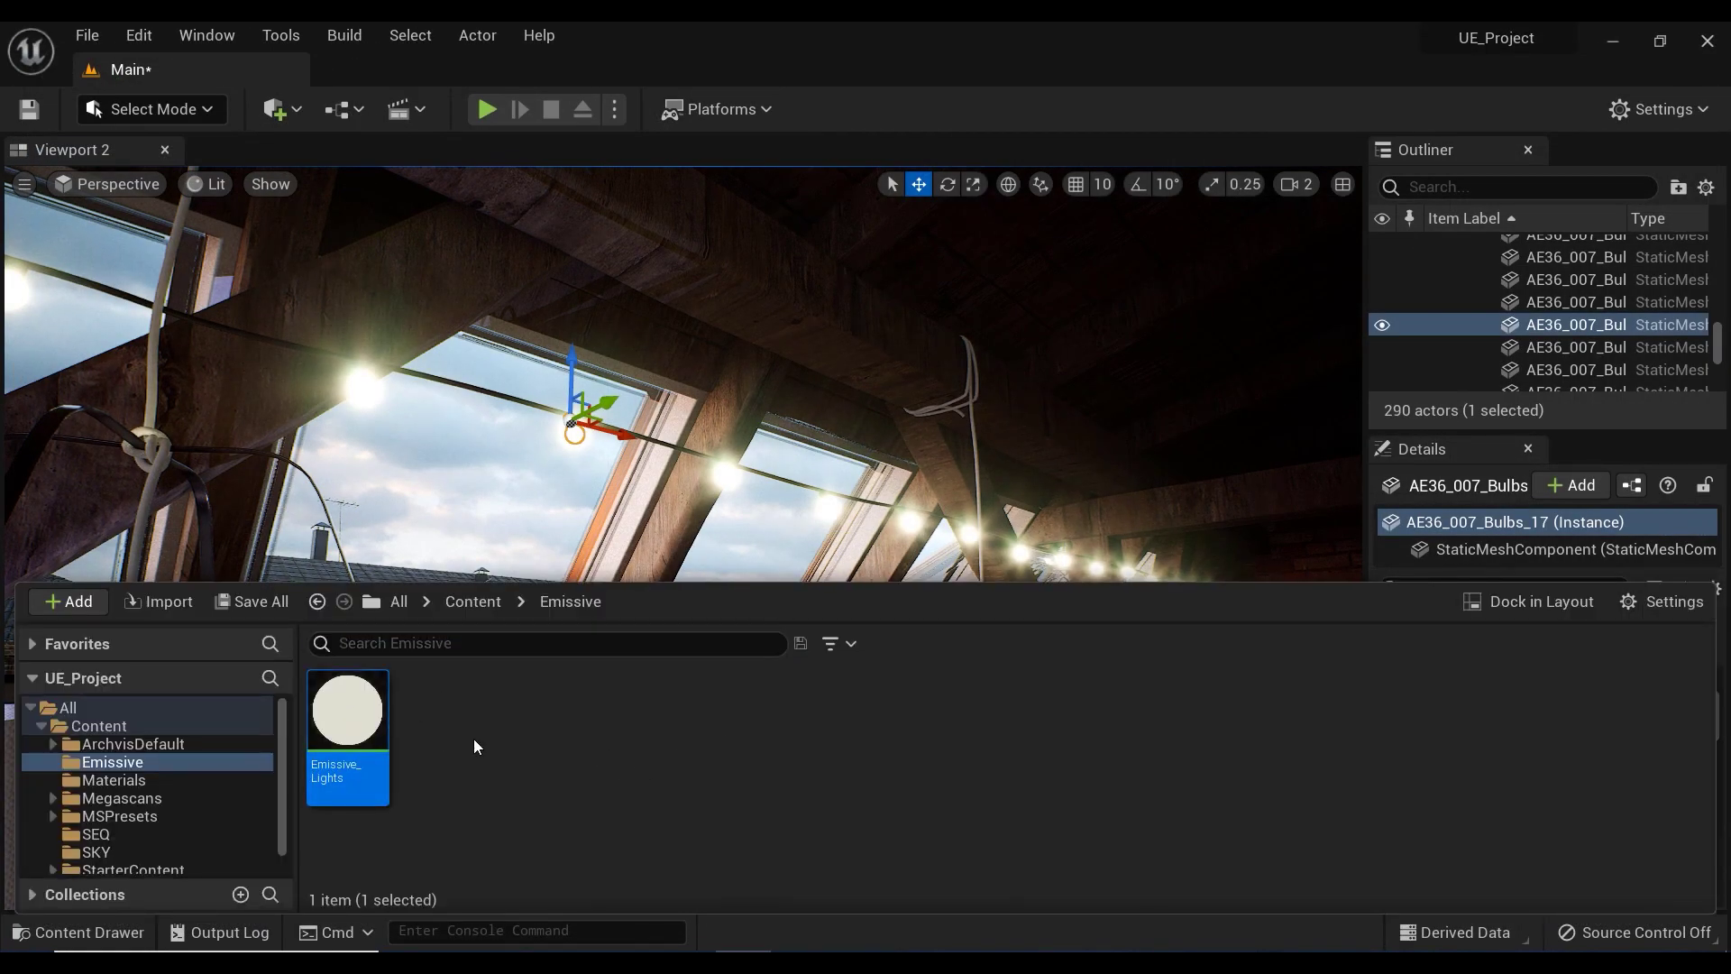
right_click(473, 739)
click(412, 743)
right_click(342, 721)
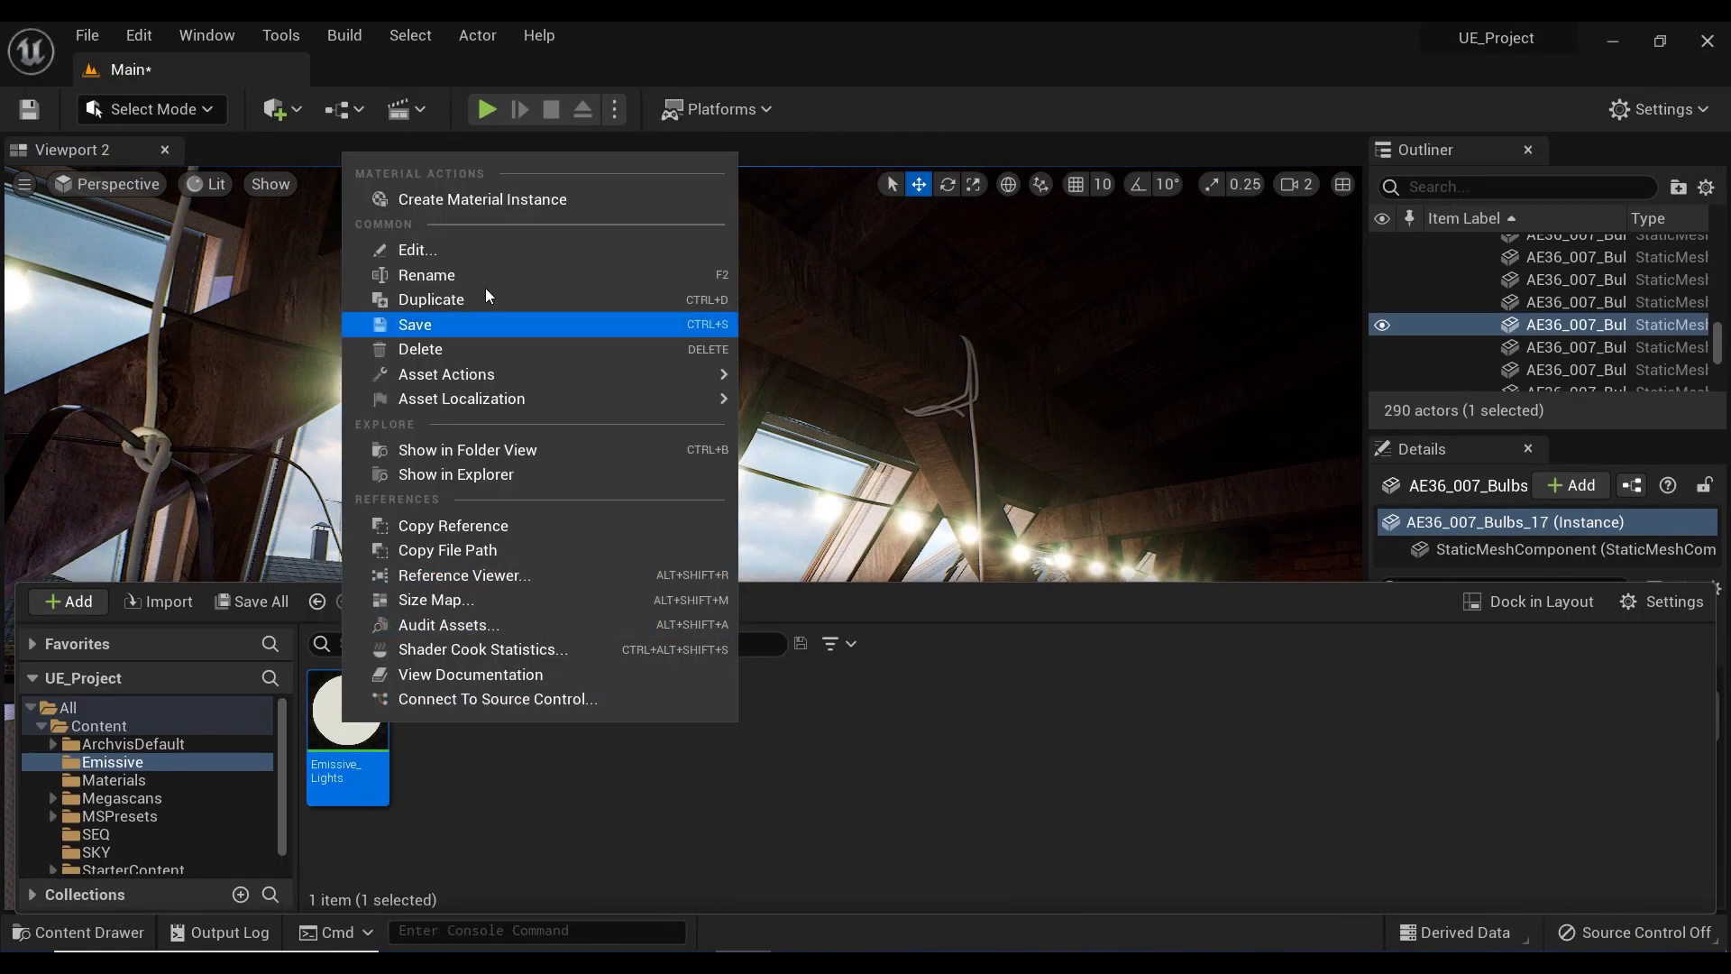
click(492, 200)
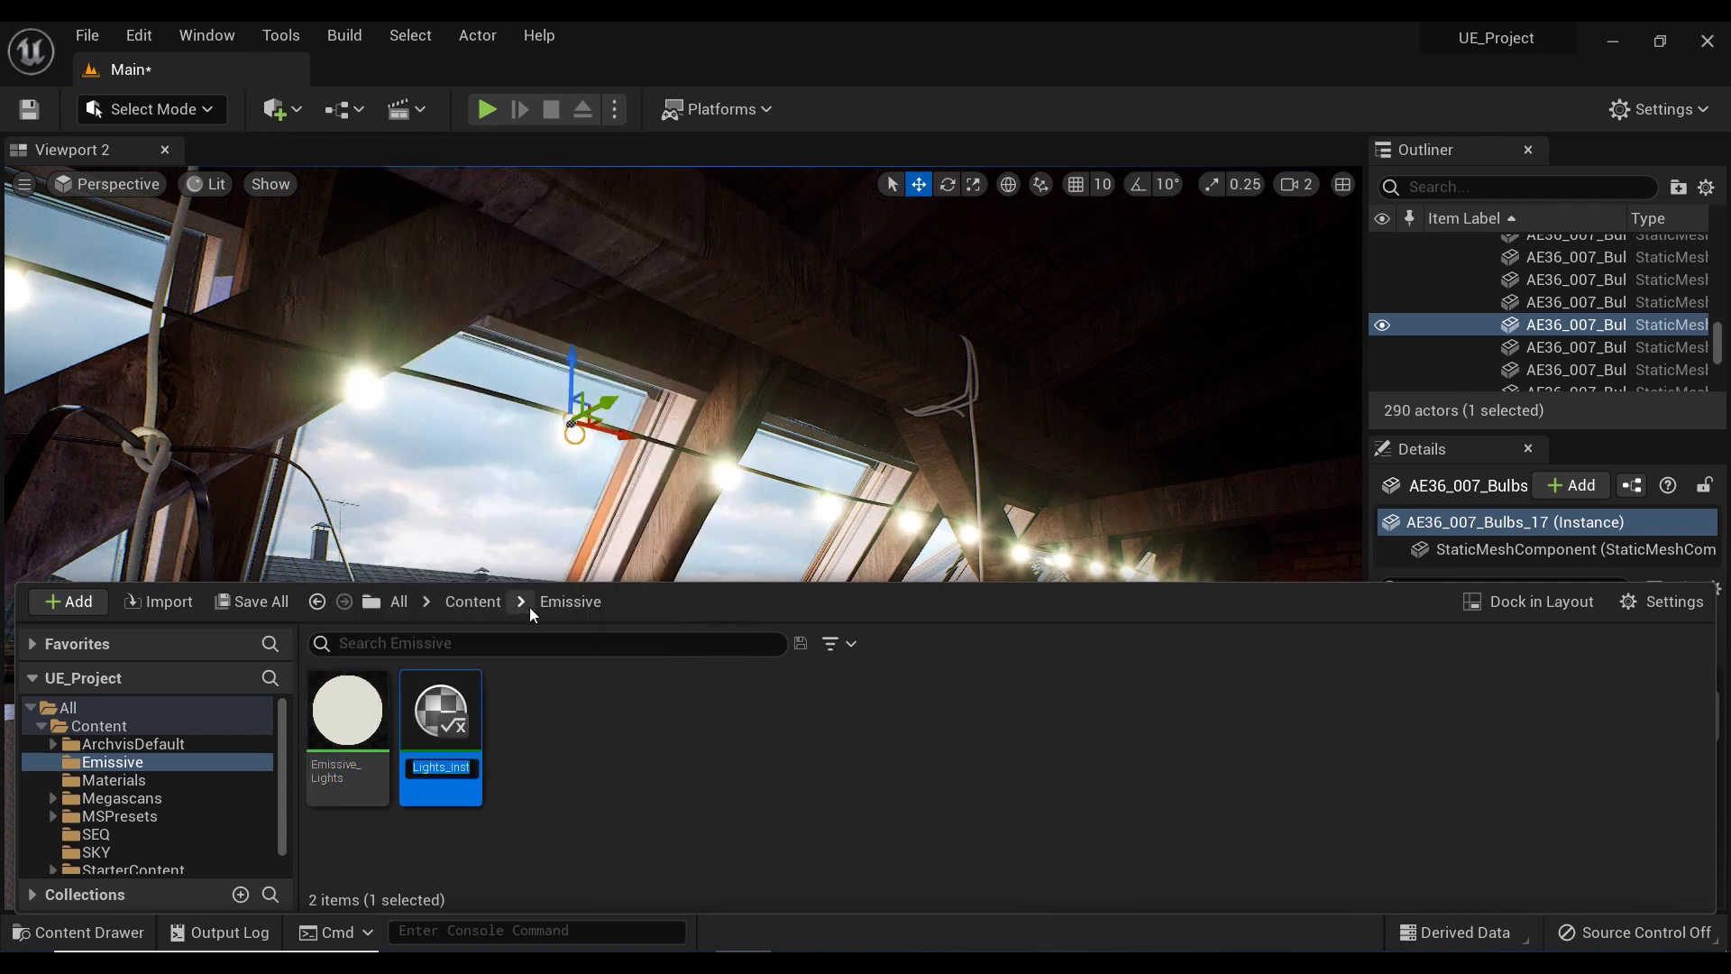
text(MI_)
text(Emis)
text(sive)
text(_Lights)
key(Return)
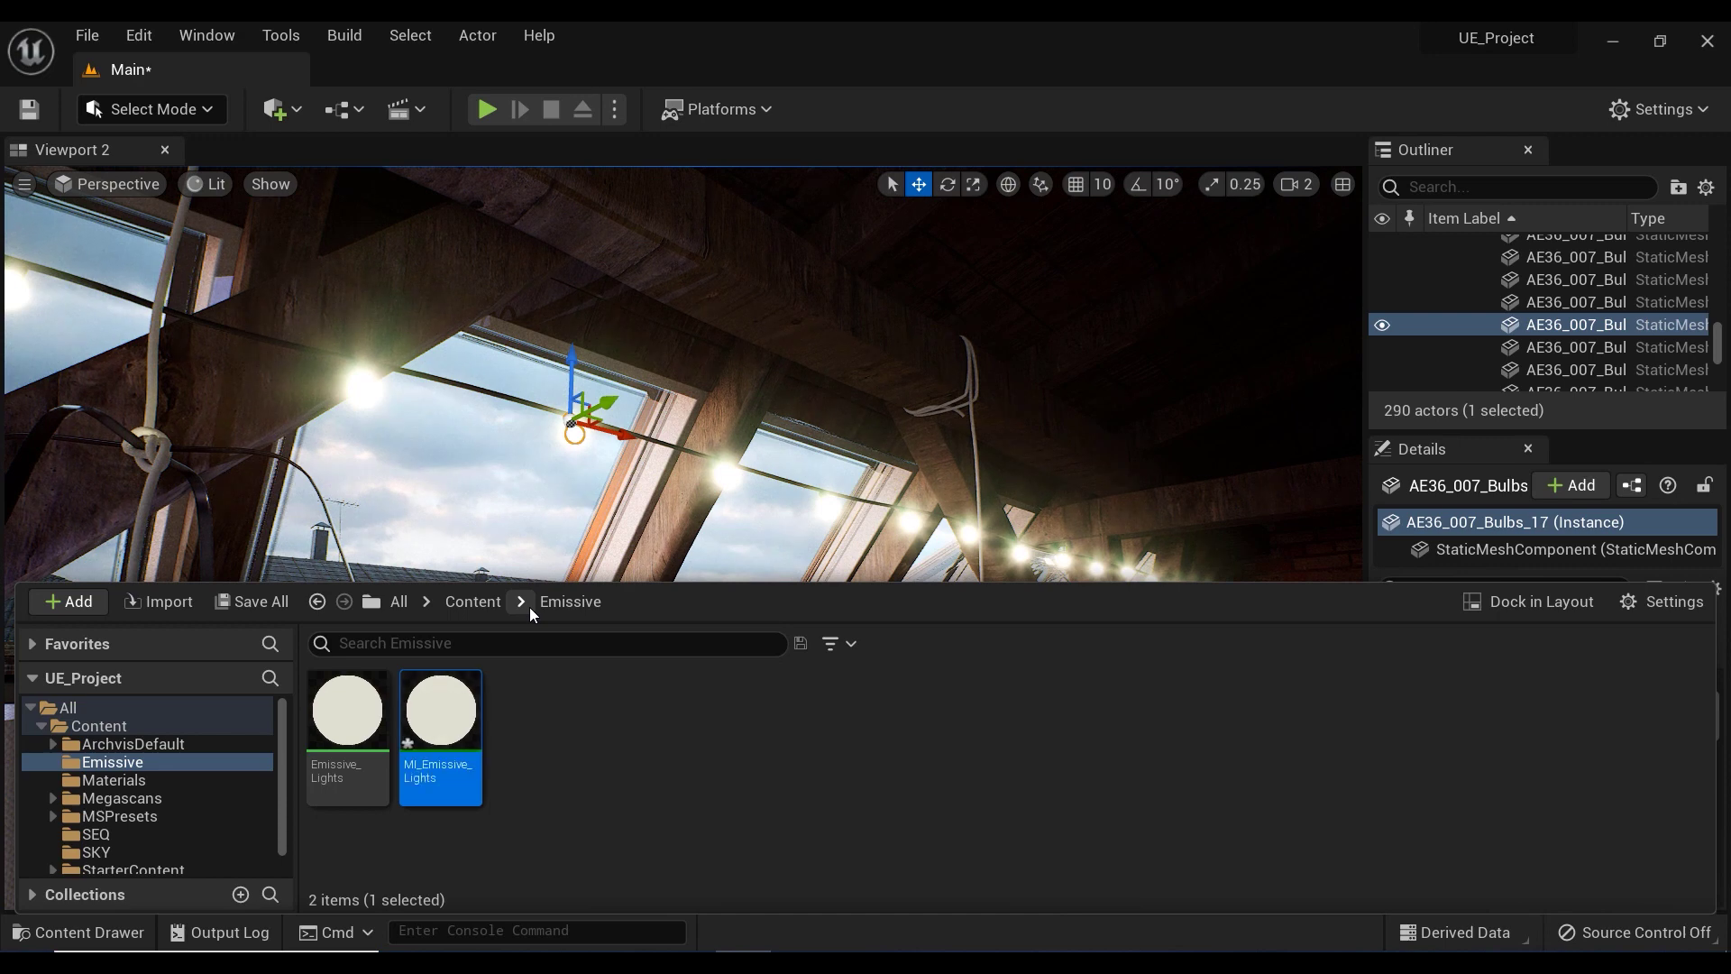
- Assign MI_Emissive_Lights to material Element 1 of the selected string-light bulb
mouse_move(450, 729)
scroll(567, 428, up, 3)
scroll(566, 428, down, 4)
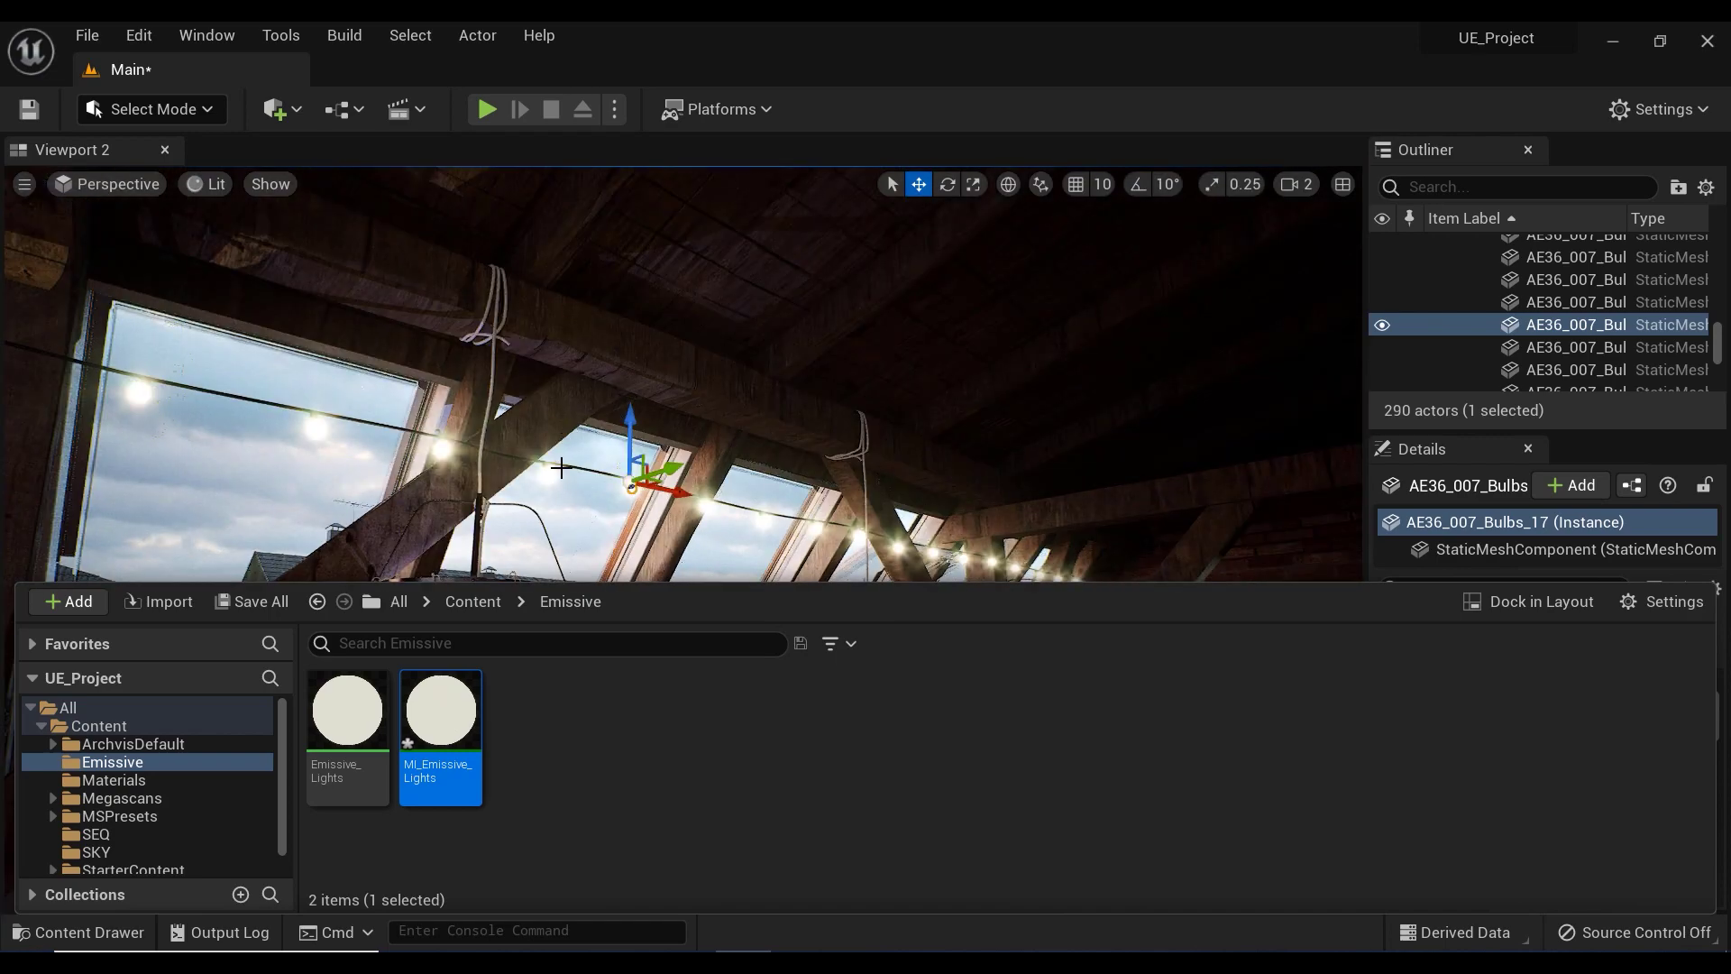
scroll(686, 469, up, 3)
scroll(692, 470, down, 8)
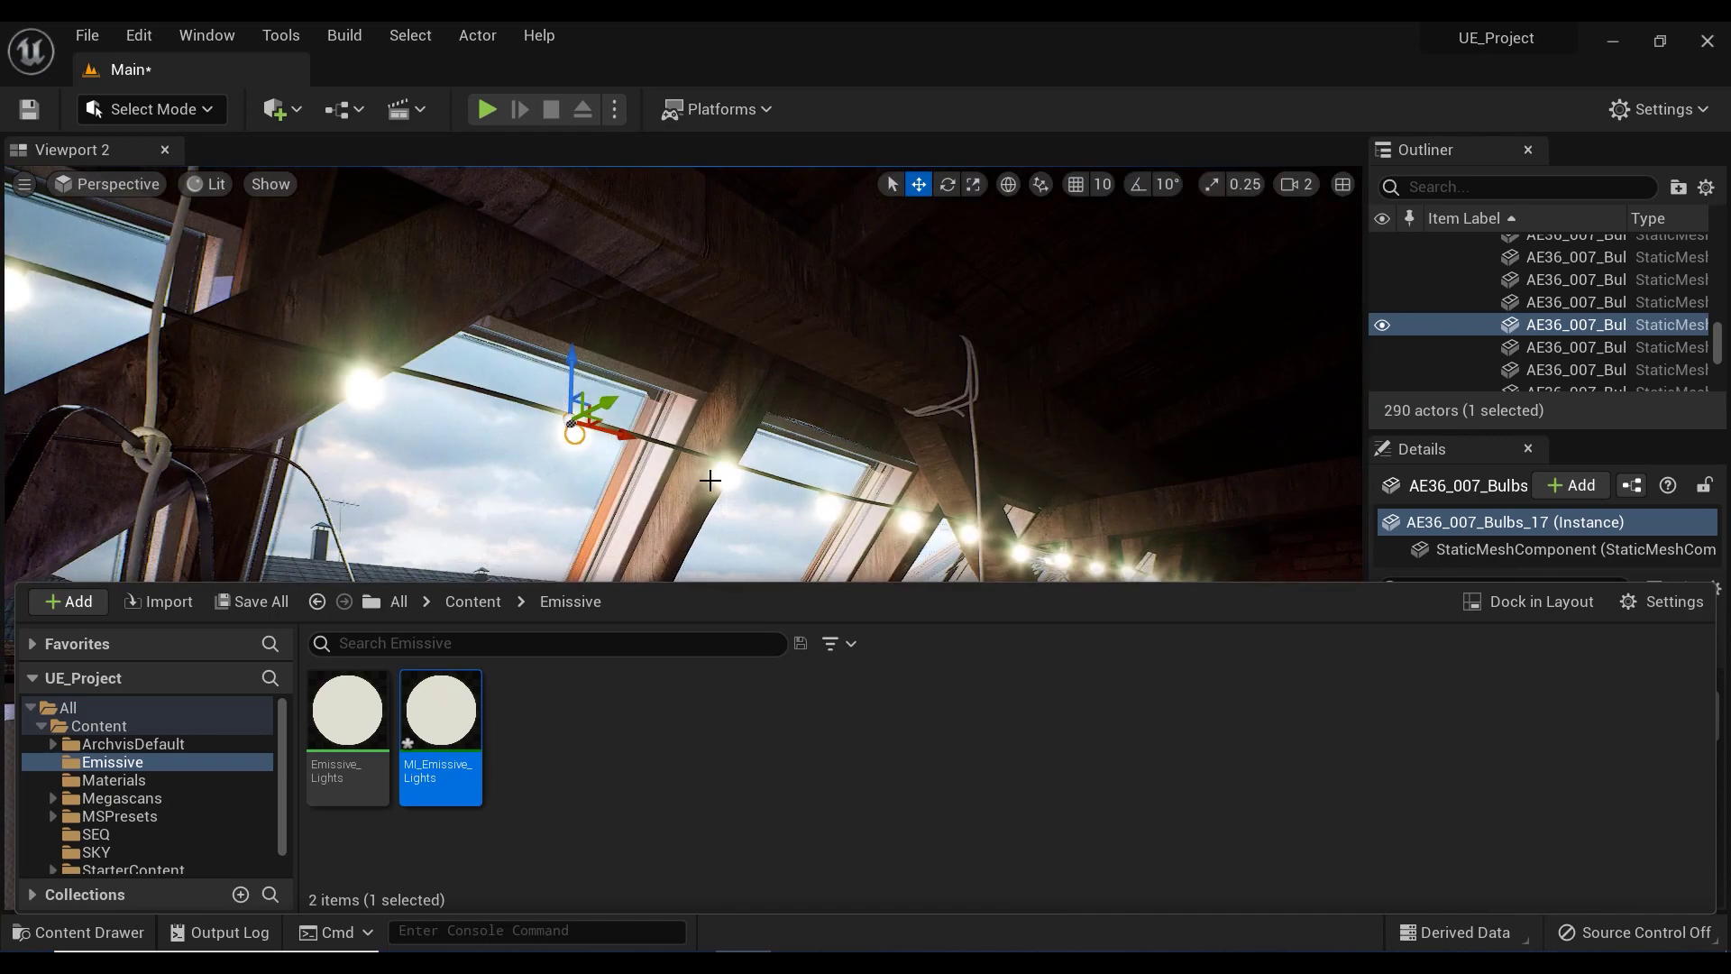
middle_drag(711, 480, 956, 561)
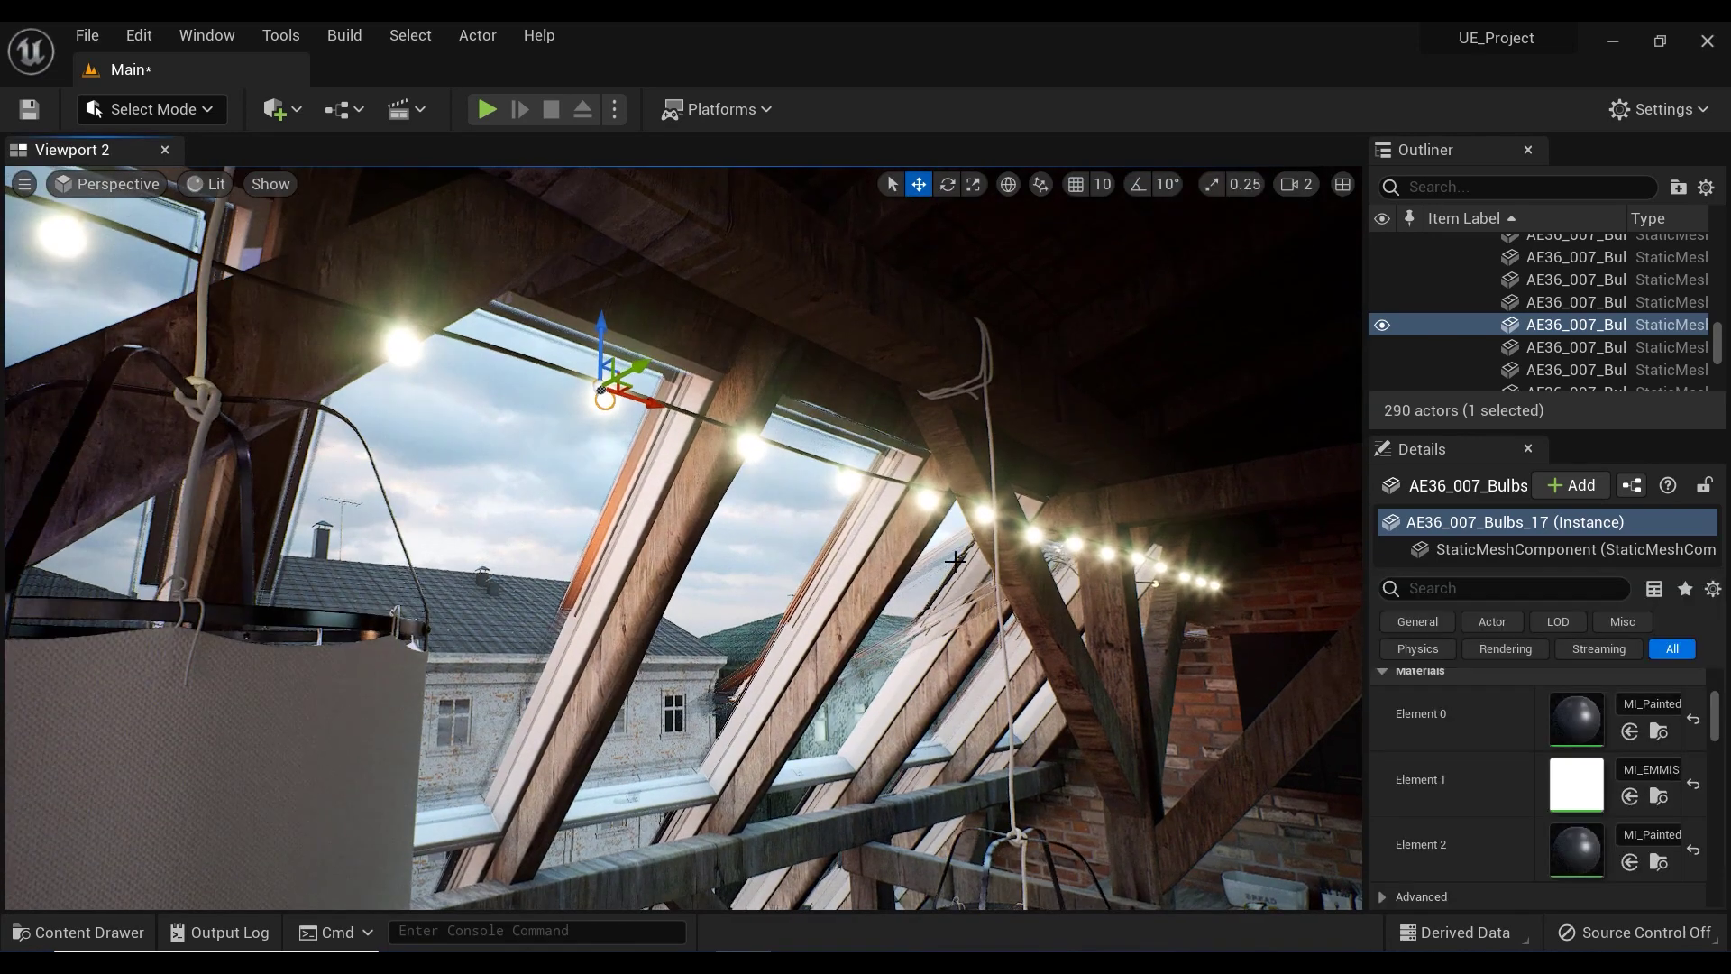
click(1650, 771)
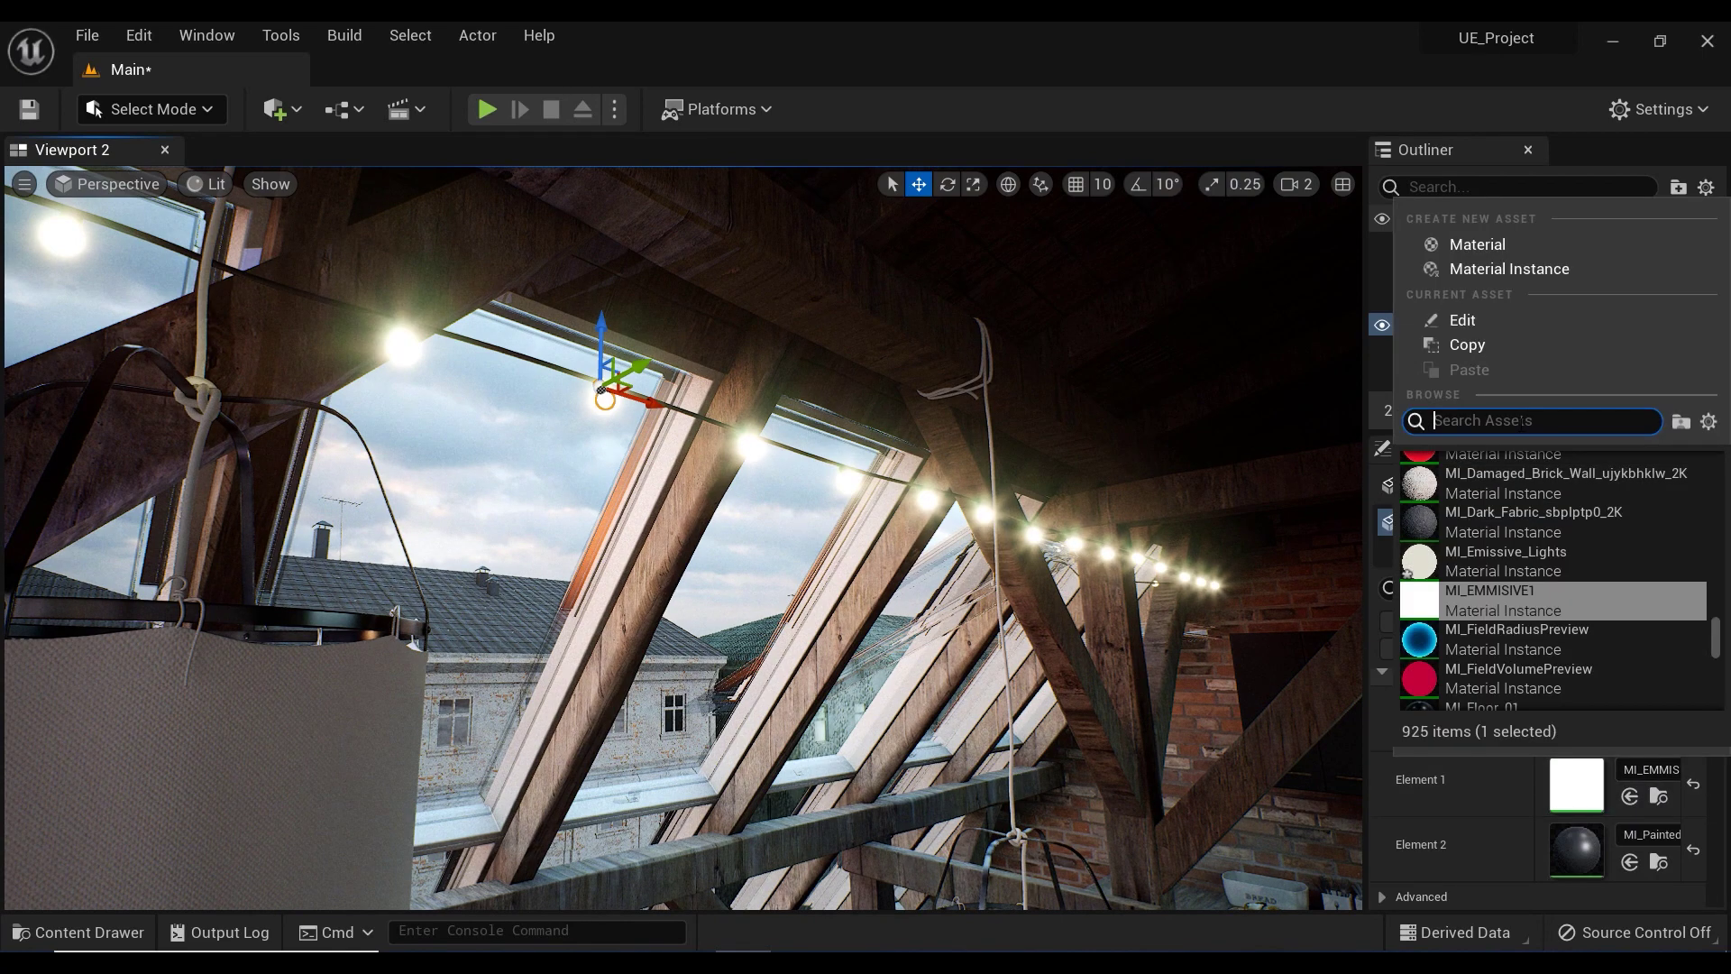
text(MI)
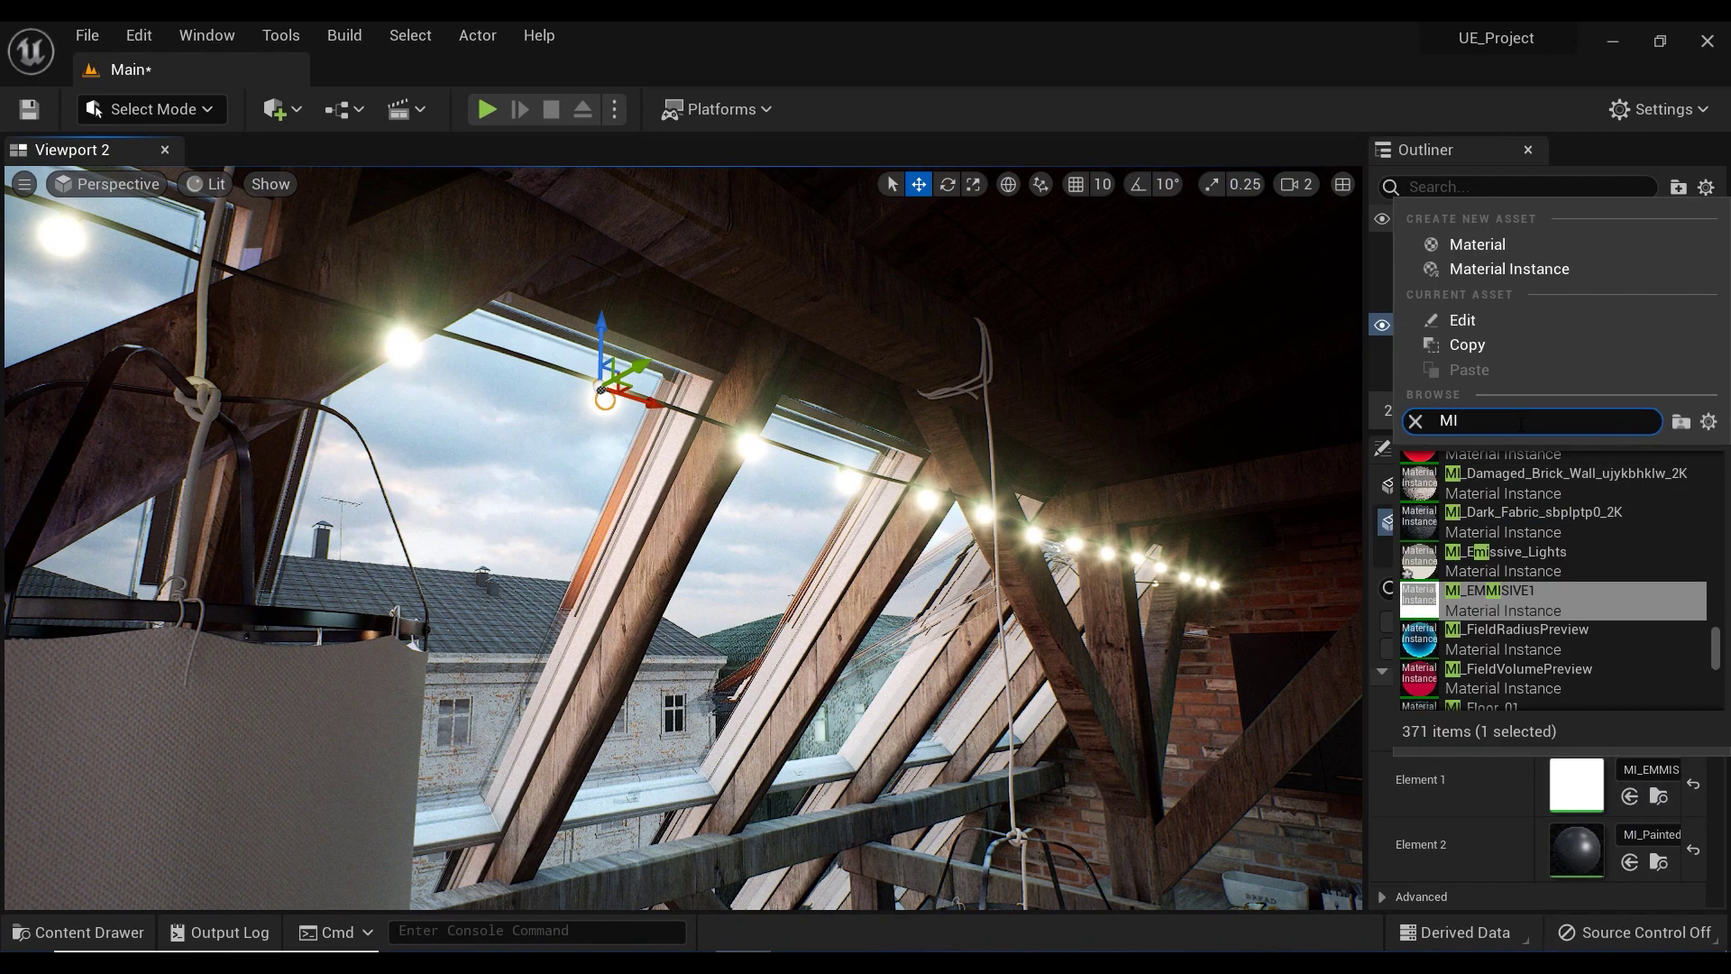
text(_Em)
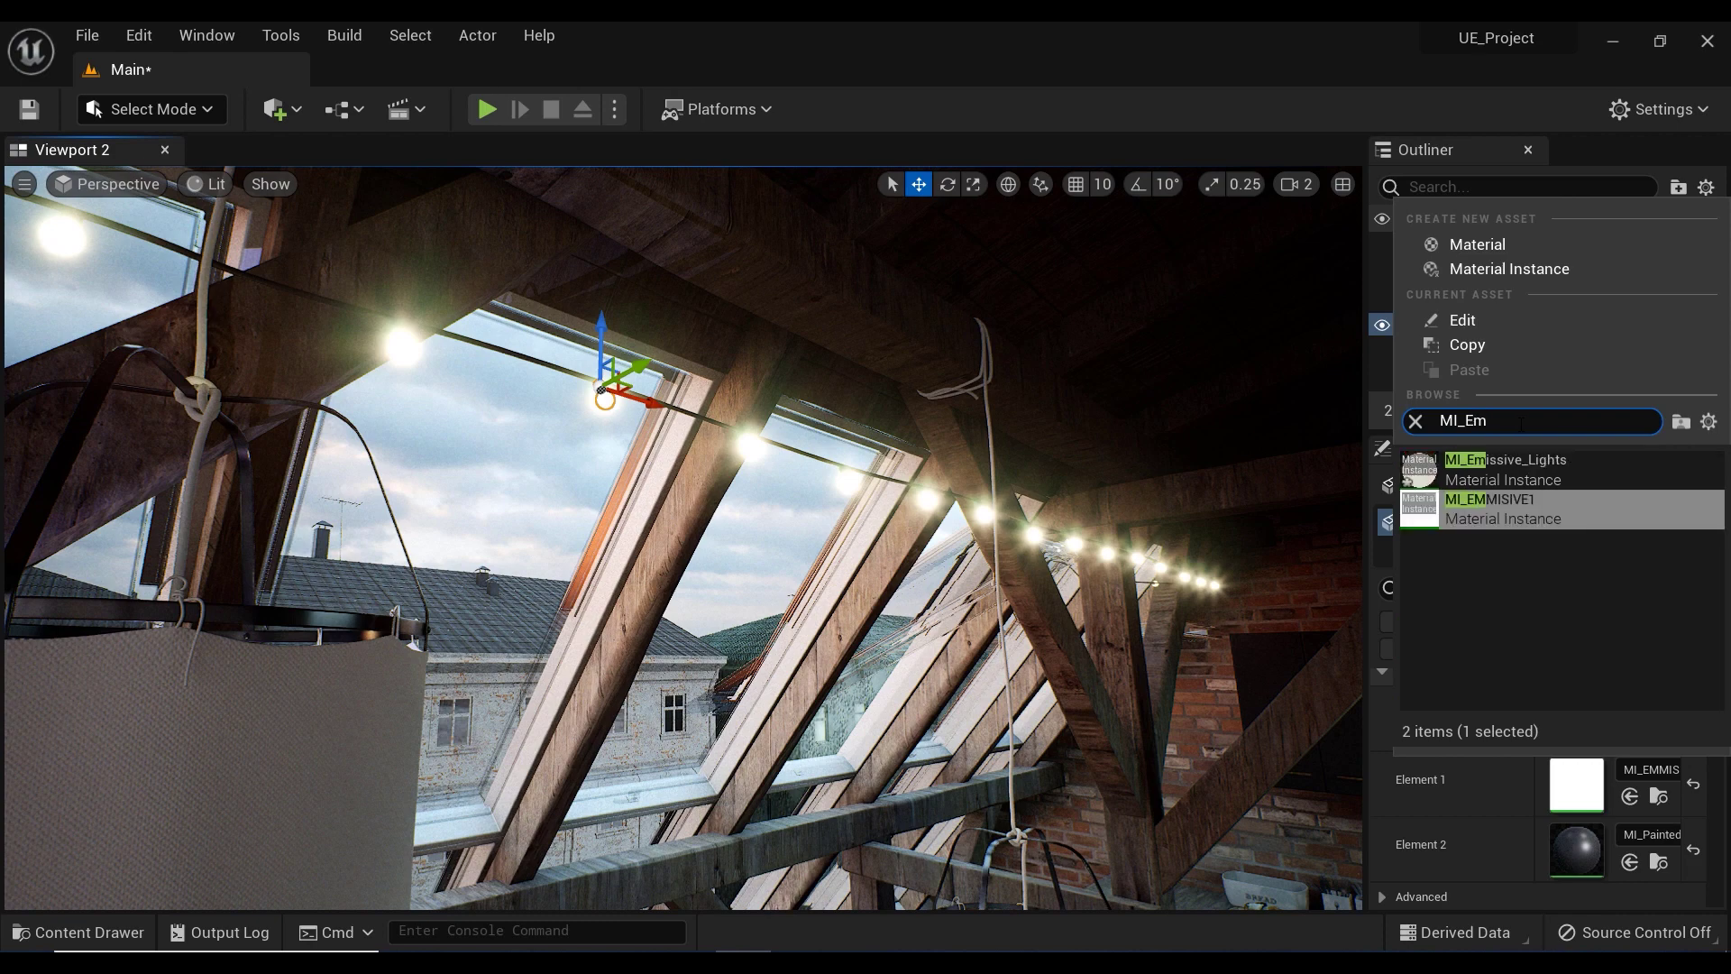
text(issi)
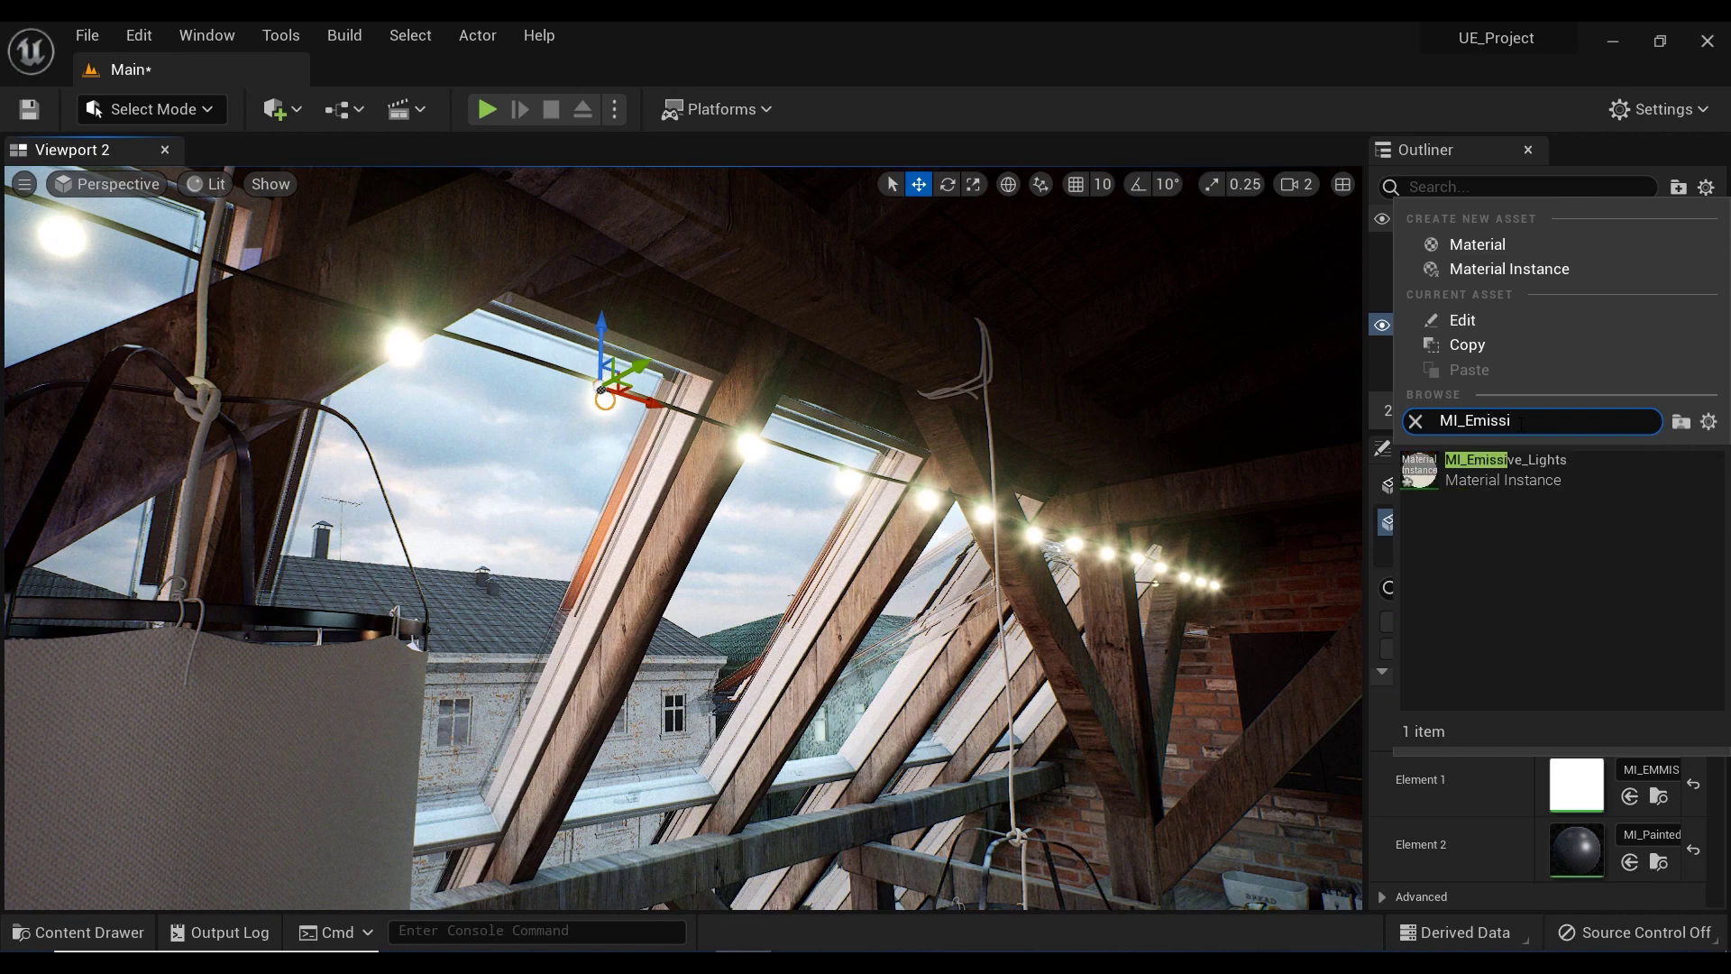
click(1510, 475)
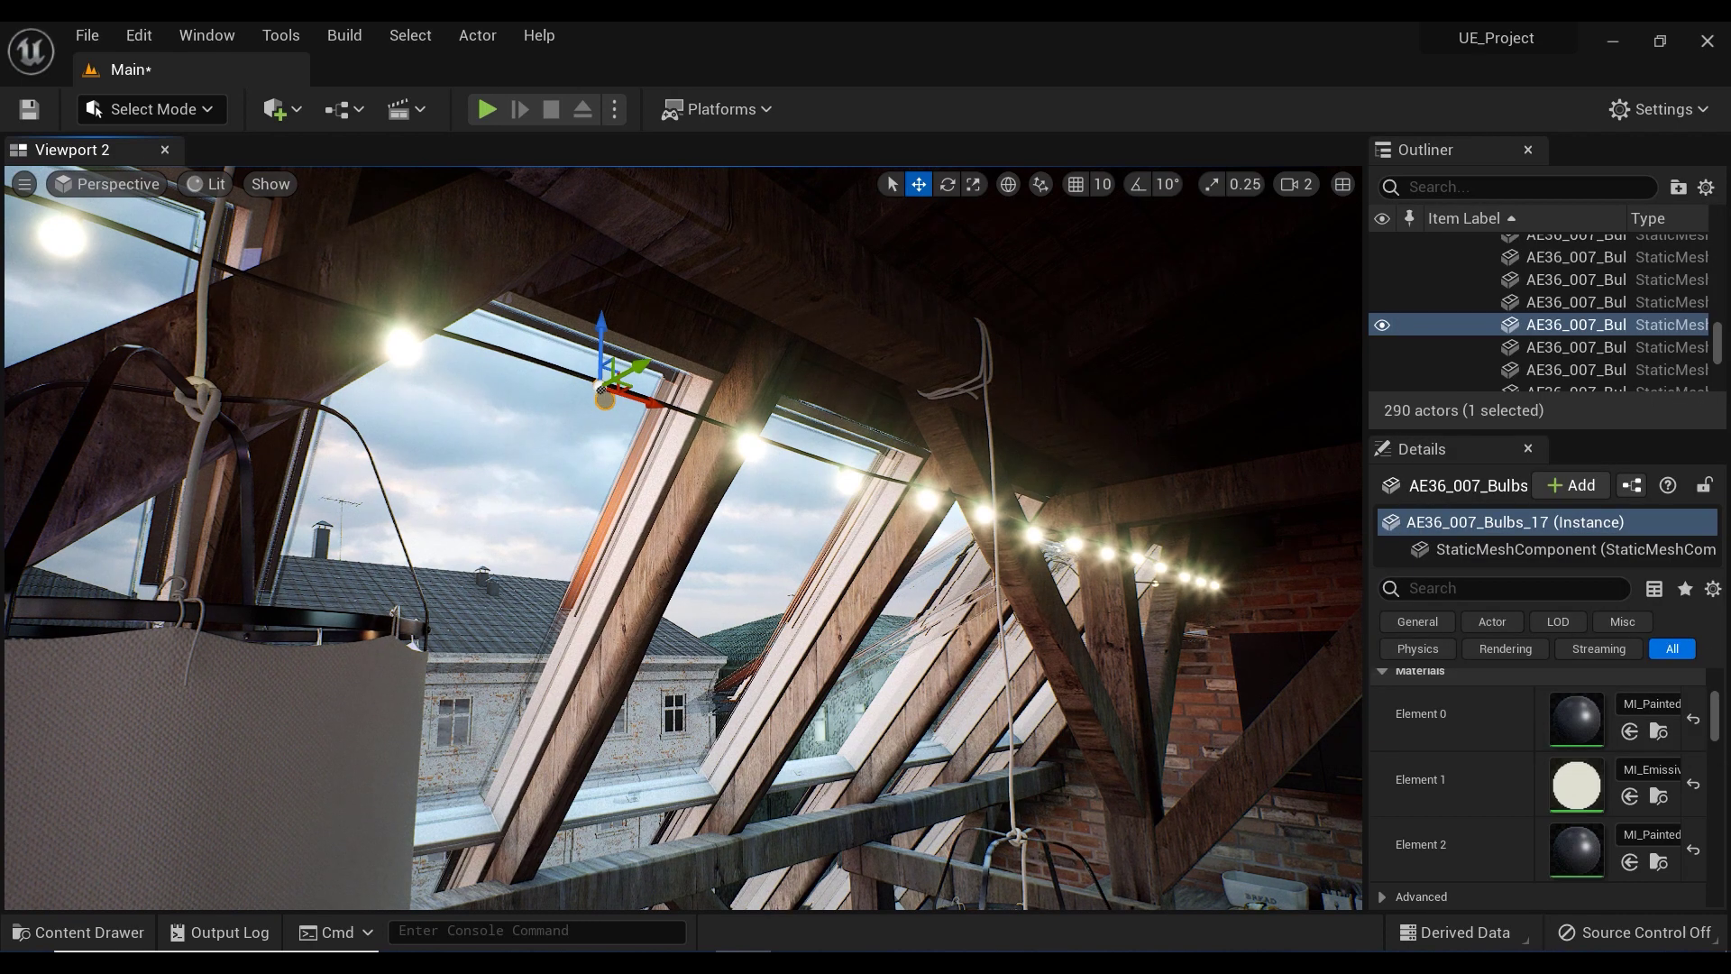
- Open MI_Emissive_Lights in a floating window beside a close view of the bulb, and dismiss the VPN pop-up
right_drag(638, 433, 626, 430)
scroll(629, 439, up, 6)
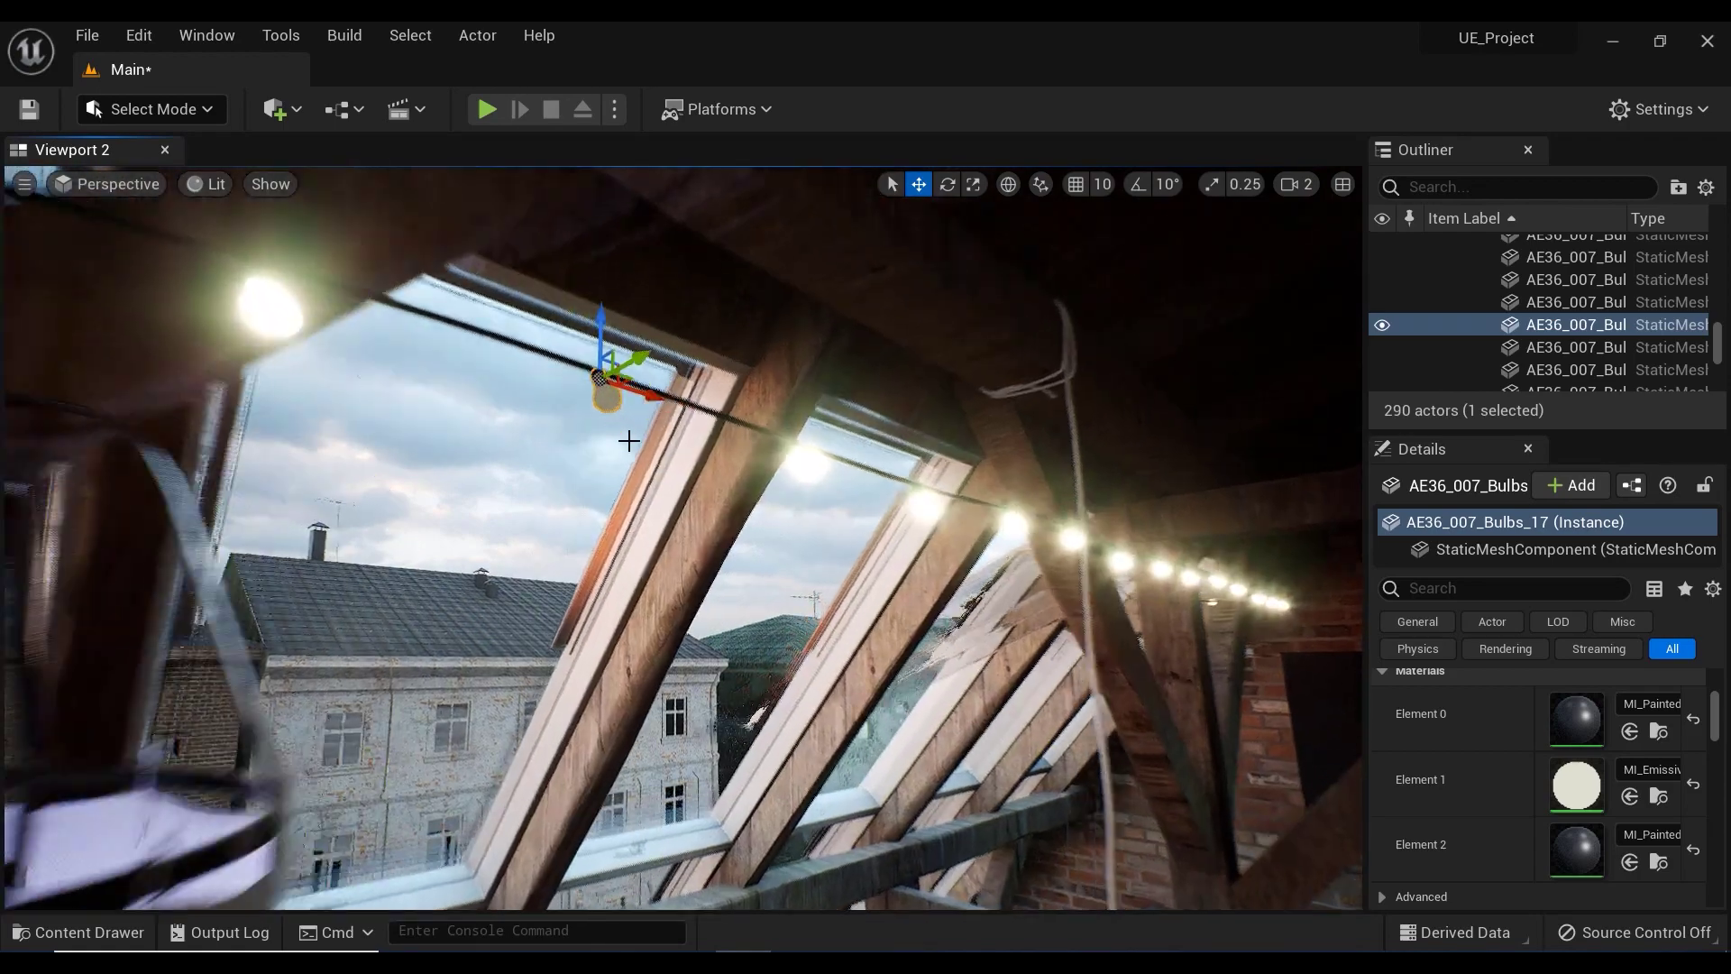
middle_drag(630, 438, 630, 438)
right_drag(715, 542, 716, 542)
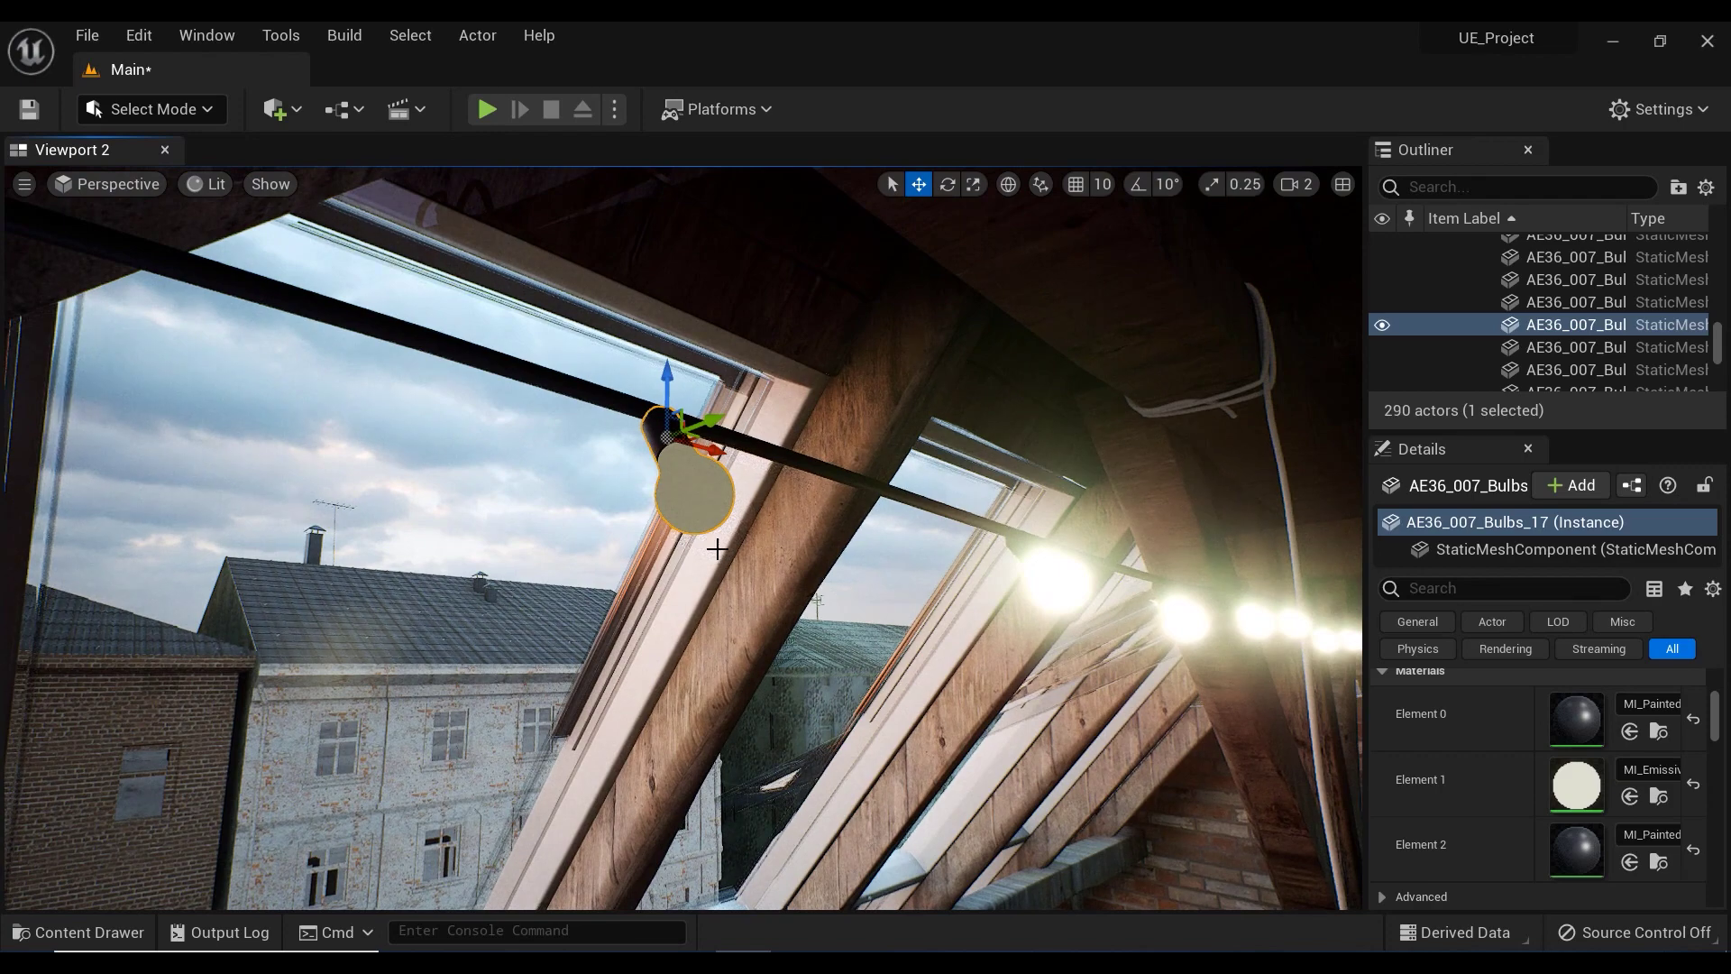
key(ctrl+space)
double_click(438, 715)
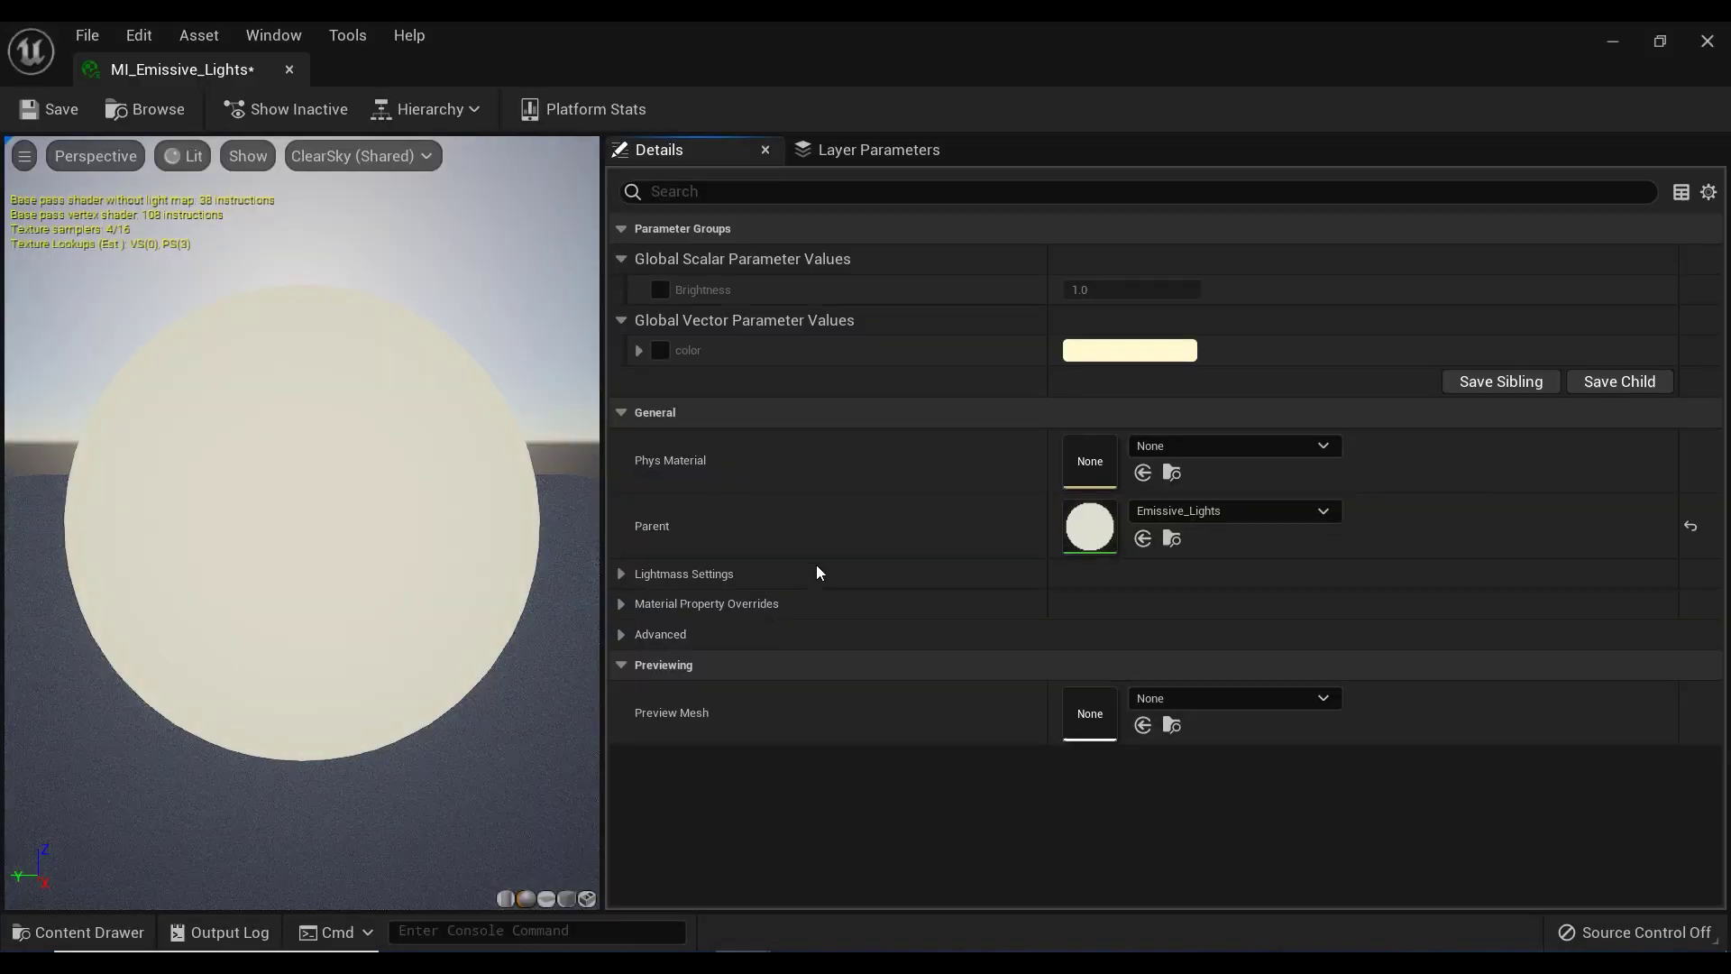
click(1659, 41)
drag(988, 65, 1452, 218)
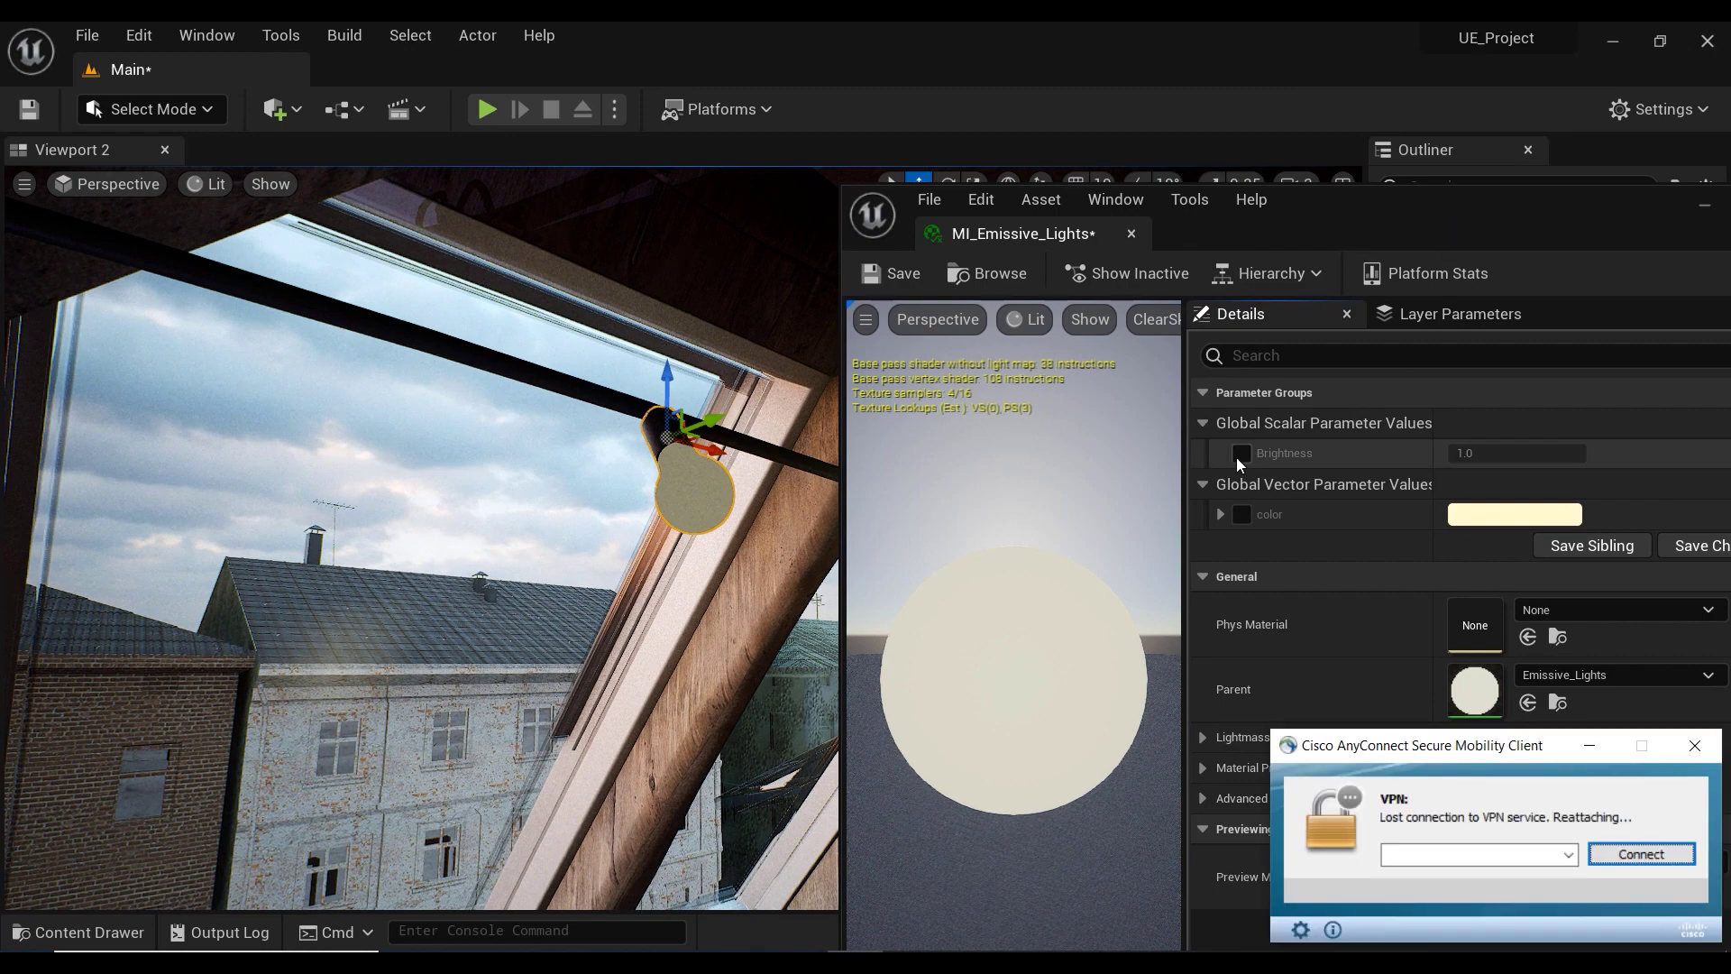
click(1695, 746)
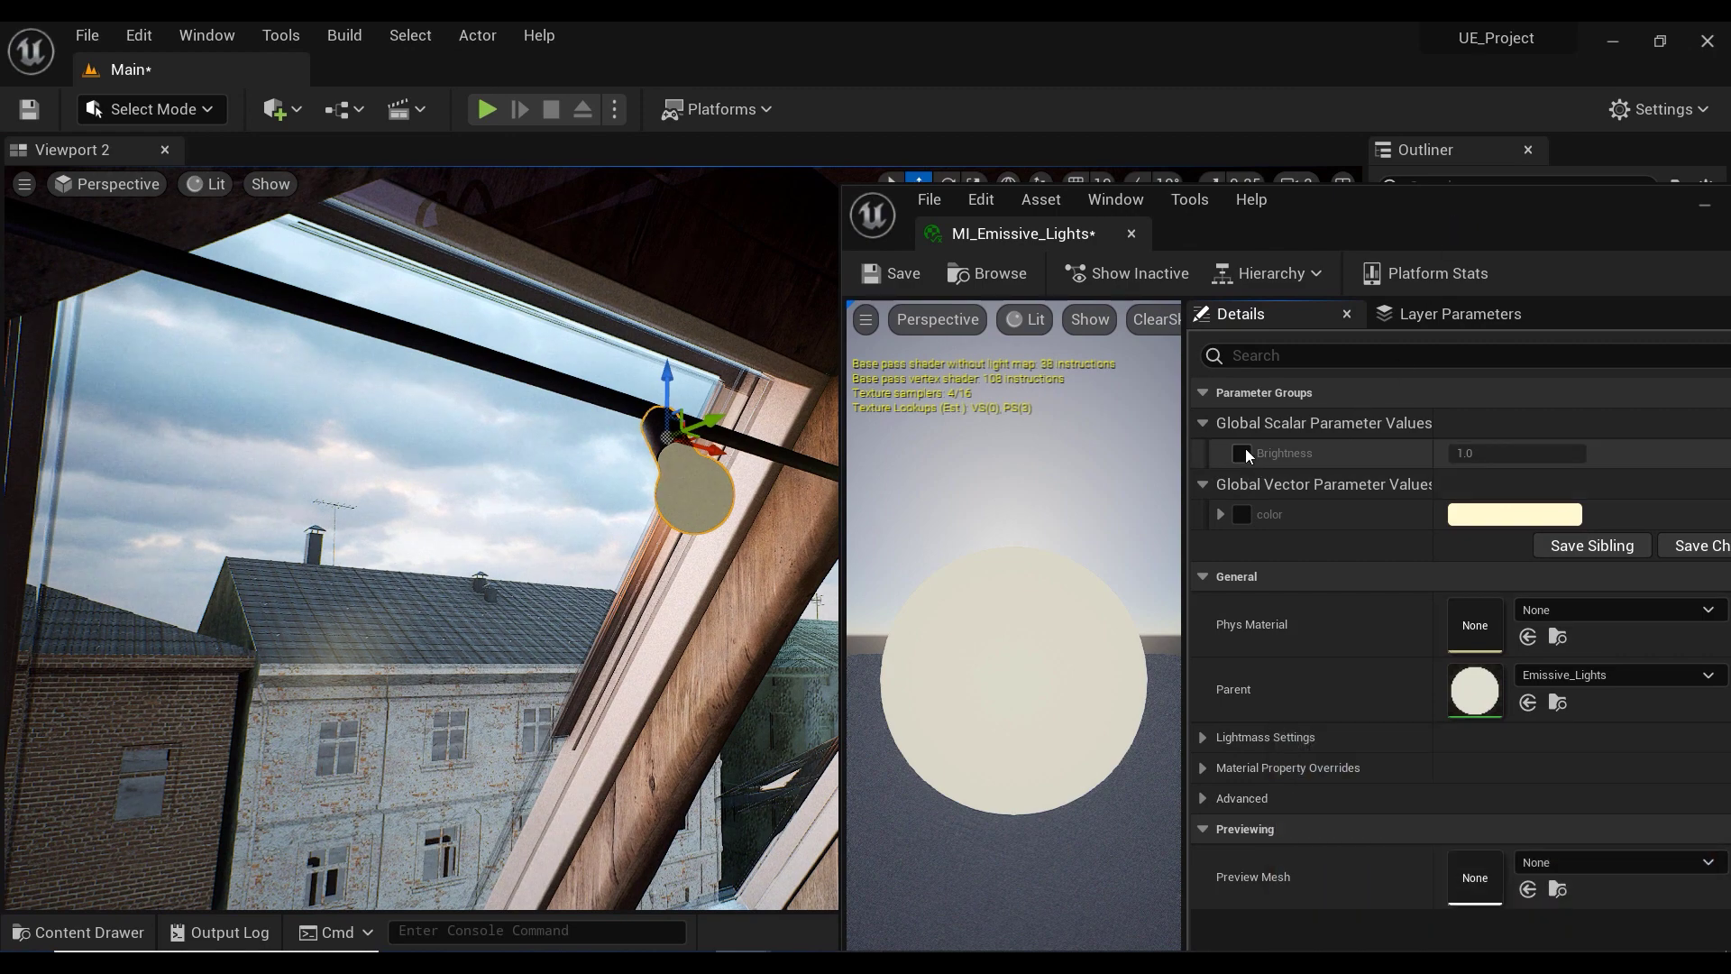
- Enable the Brightness and color overrides on the instance and raise Brightness to about 461.95
click(1242, 452)
click(1241, 514)
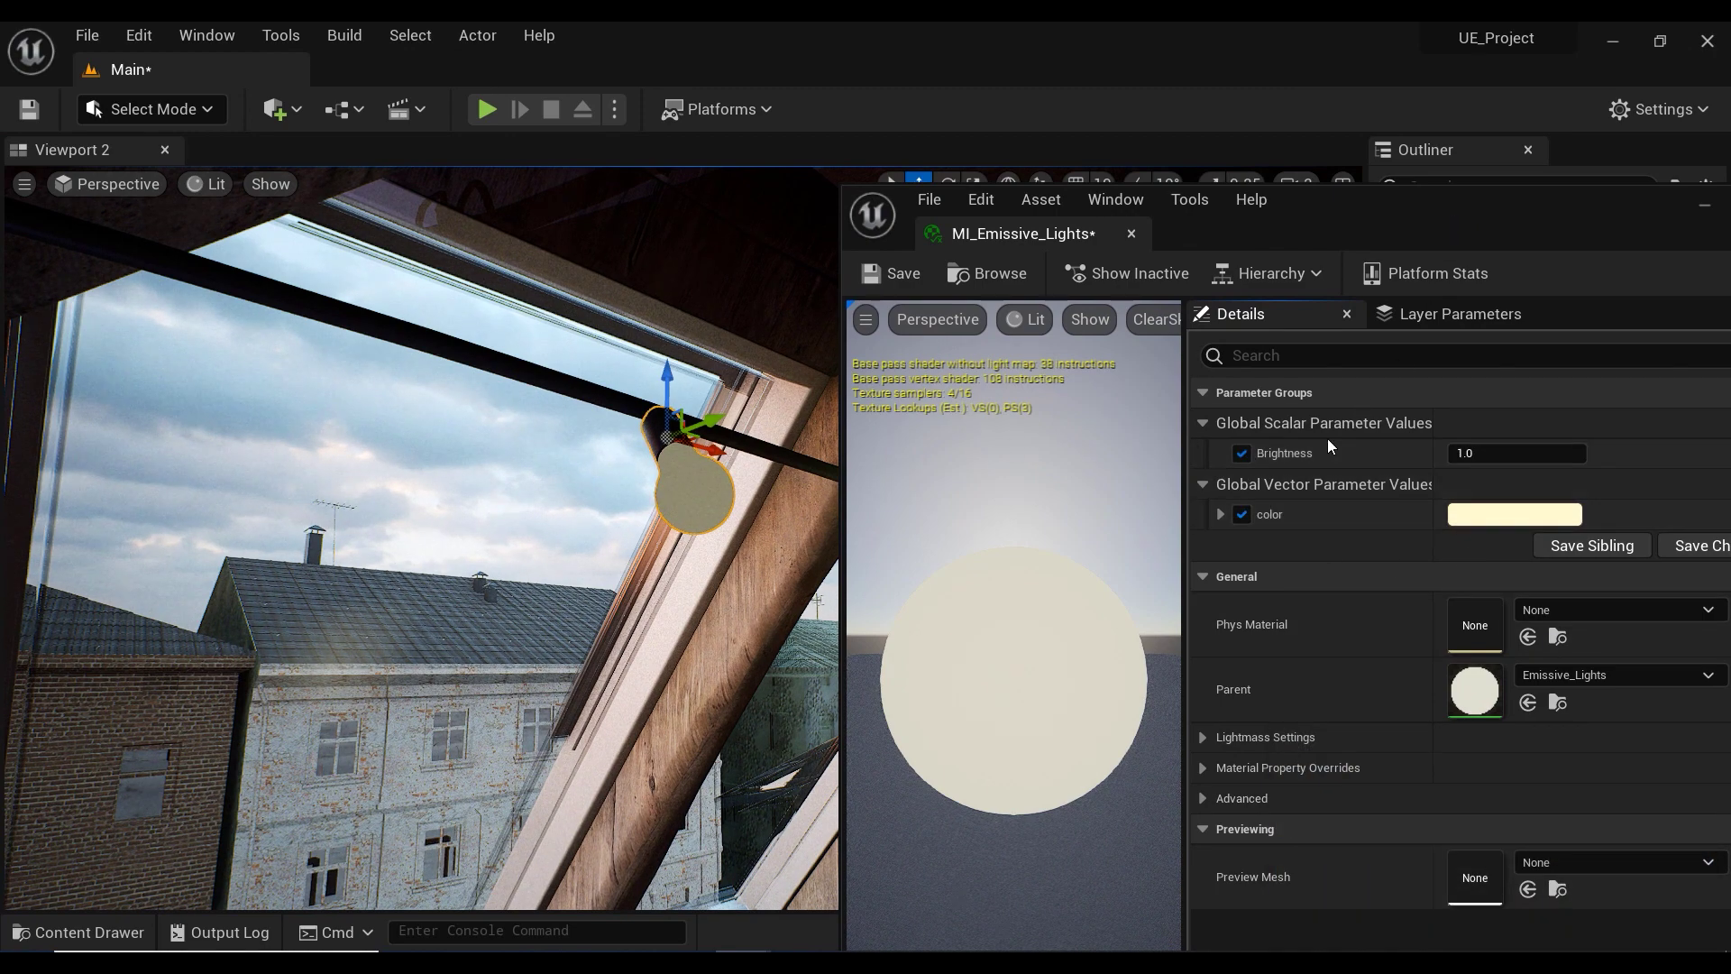
drag(1487, 453, 1614, 453)
- Change the instance's color parameter to a light pink
click(1515, 514)
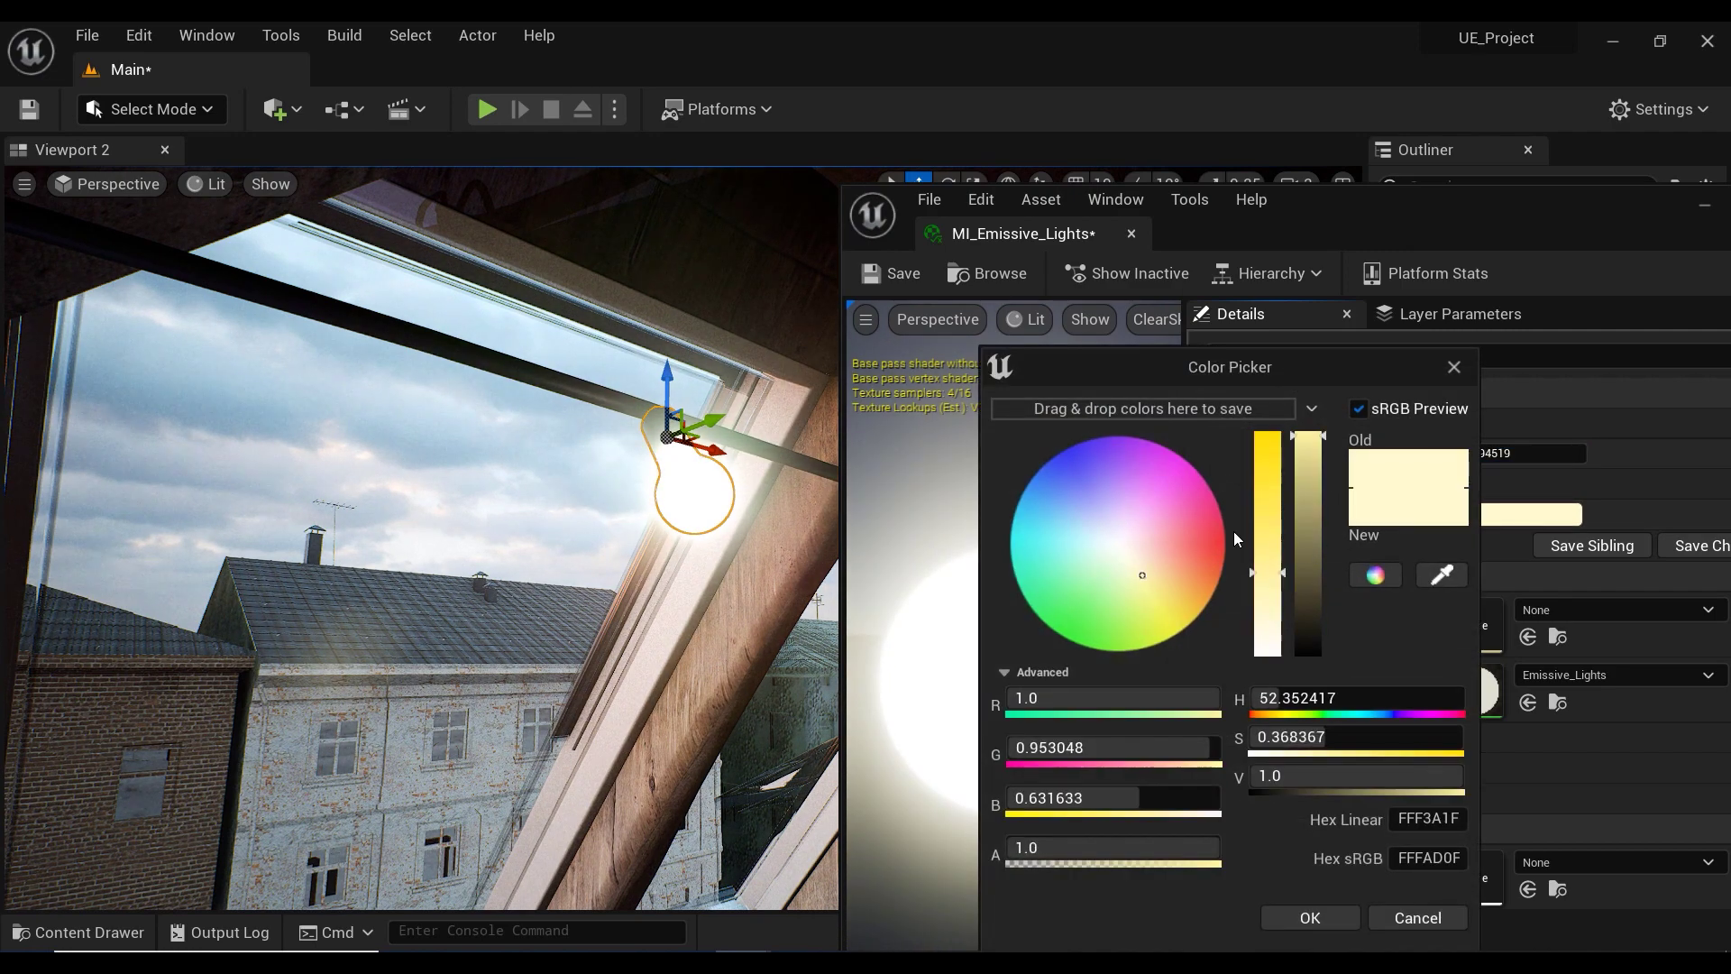
mouse_move(1145, 555)
mouse_down()
mouse_move(1165, 514)
mouse_move(1194, 551)
mouse_move(1178, 512)
mouse_move(1048, 474)
mouse_move(1084, 471)
mouse_move(1172, 554)
mouse_up()
click(1309, 918)
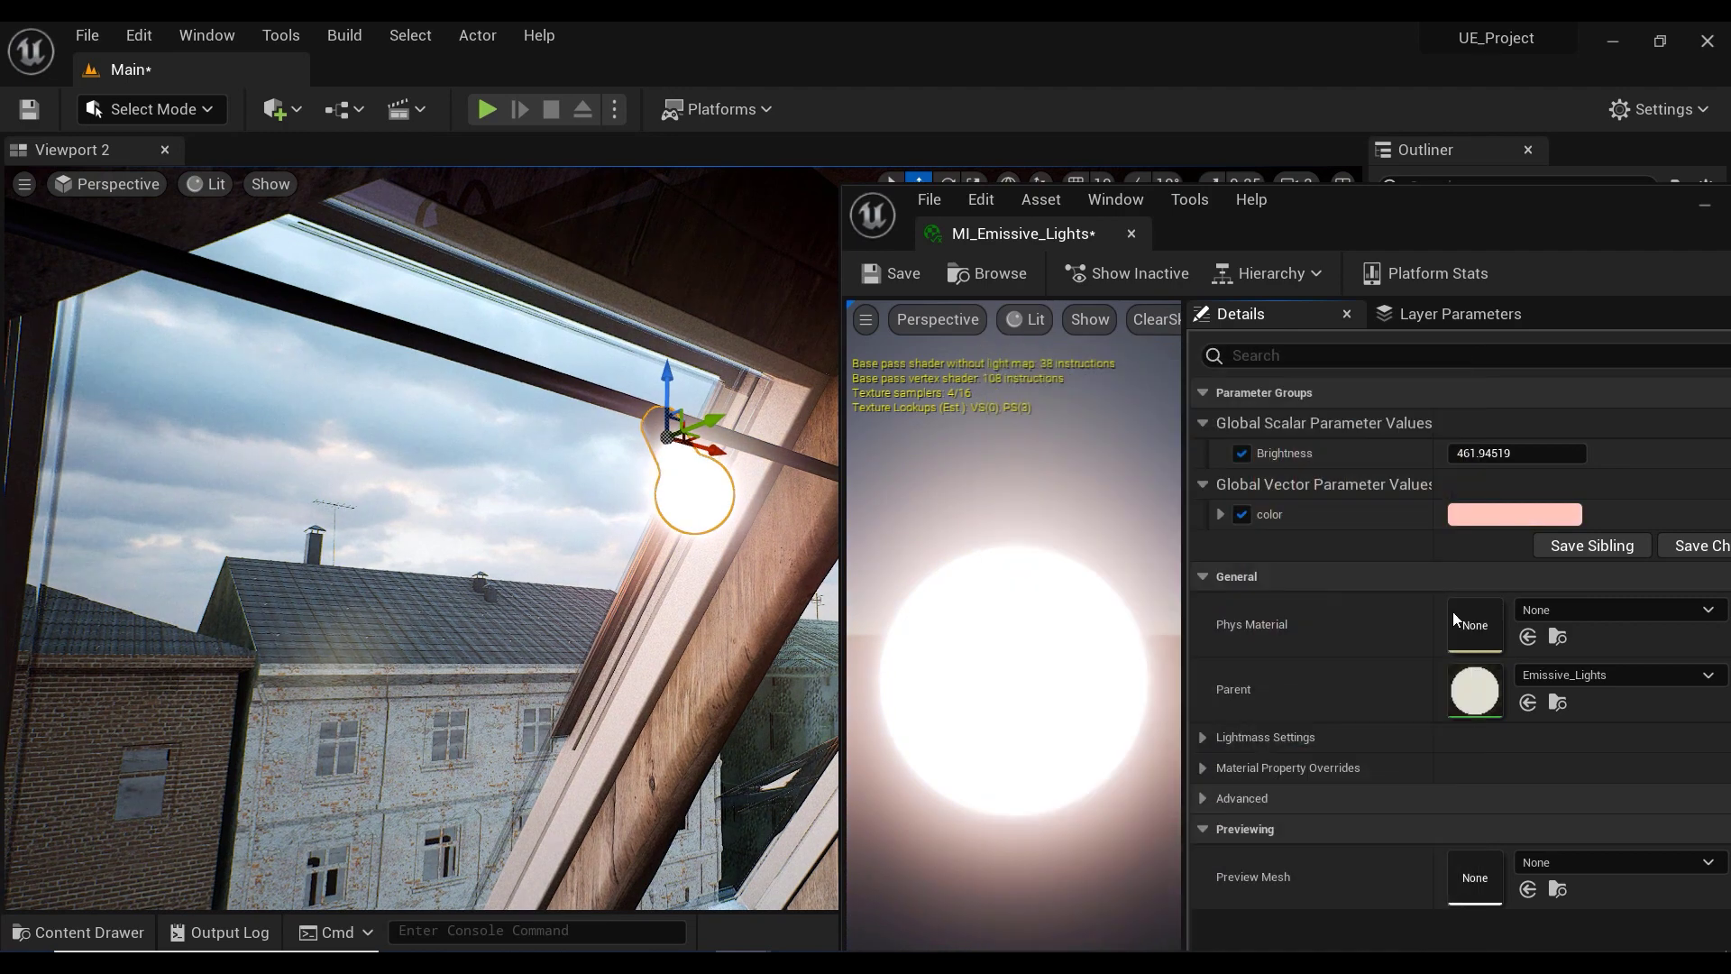
- Raise the instance's Brightness to about 838.55 and view the attic through CineCameraActor2
drag(1481, 454, 1551, 452)
click(109, 186)
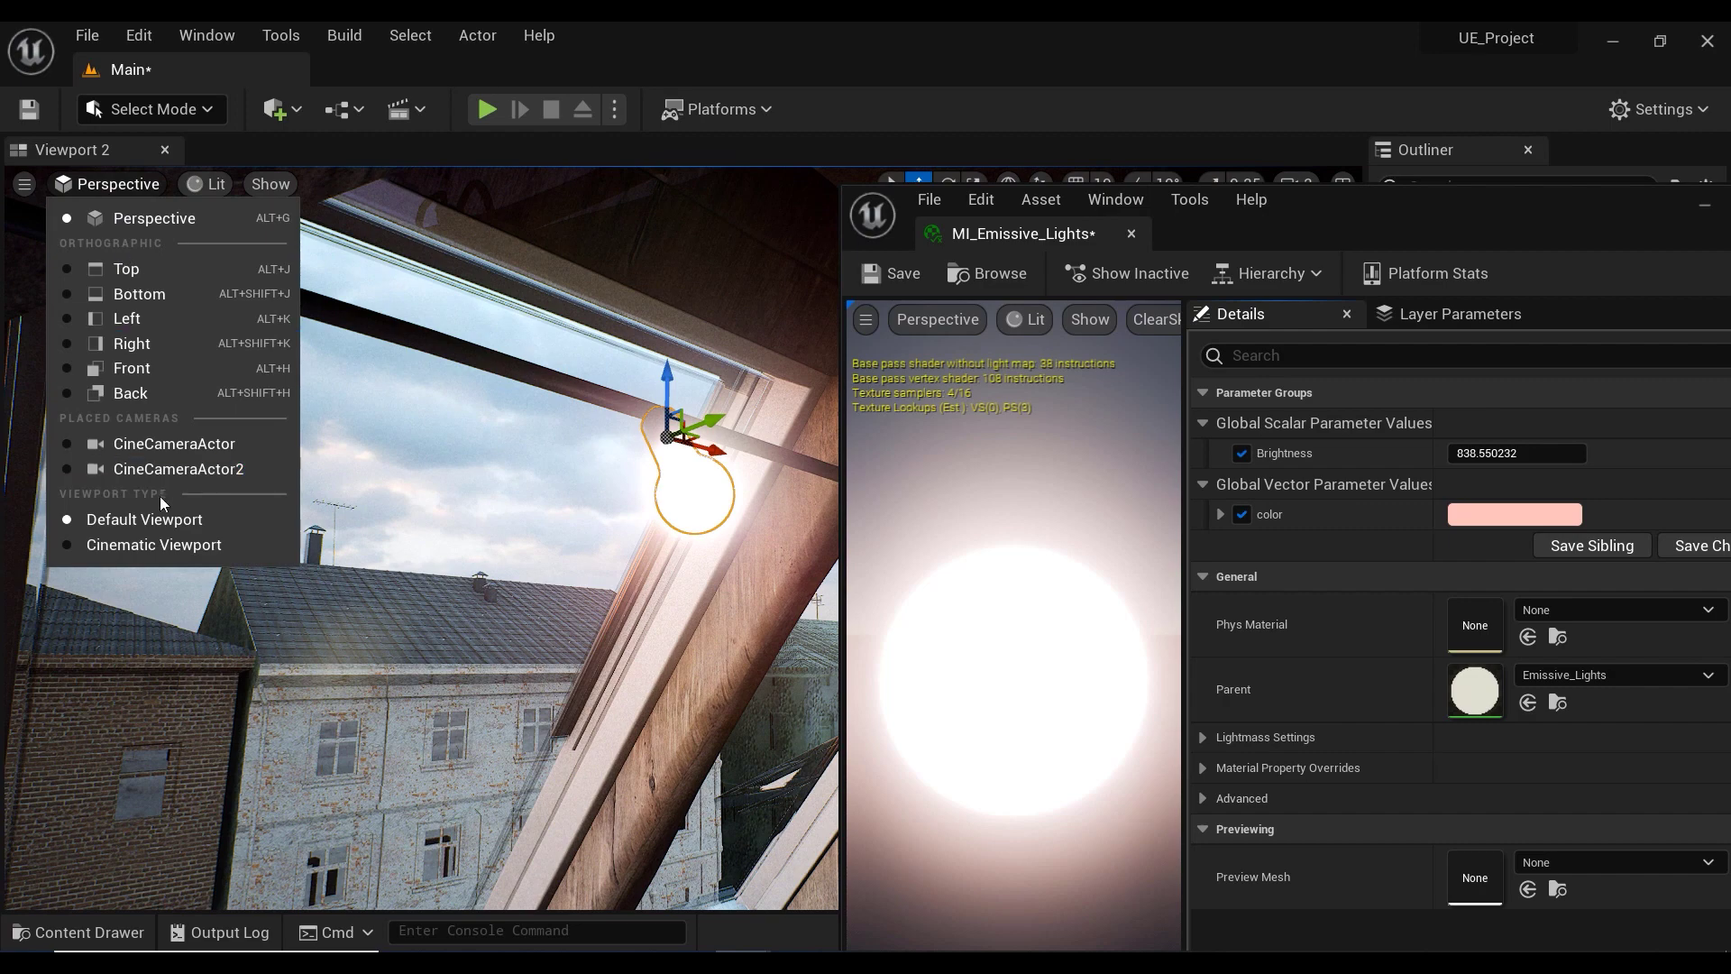
click(175, 470)
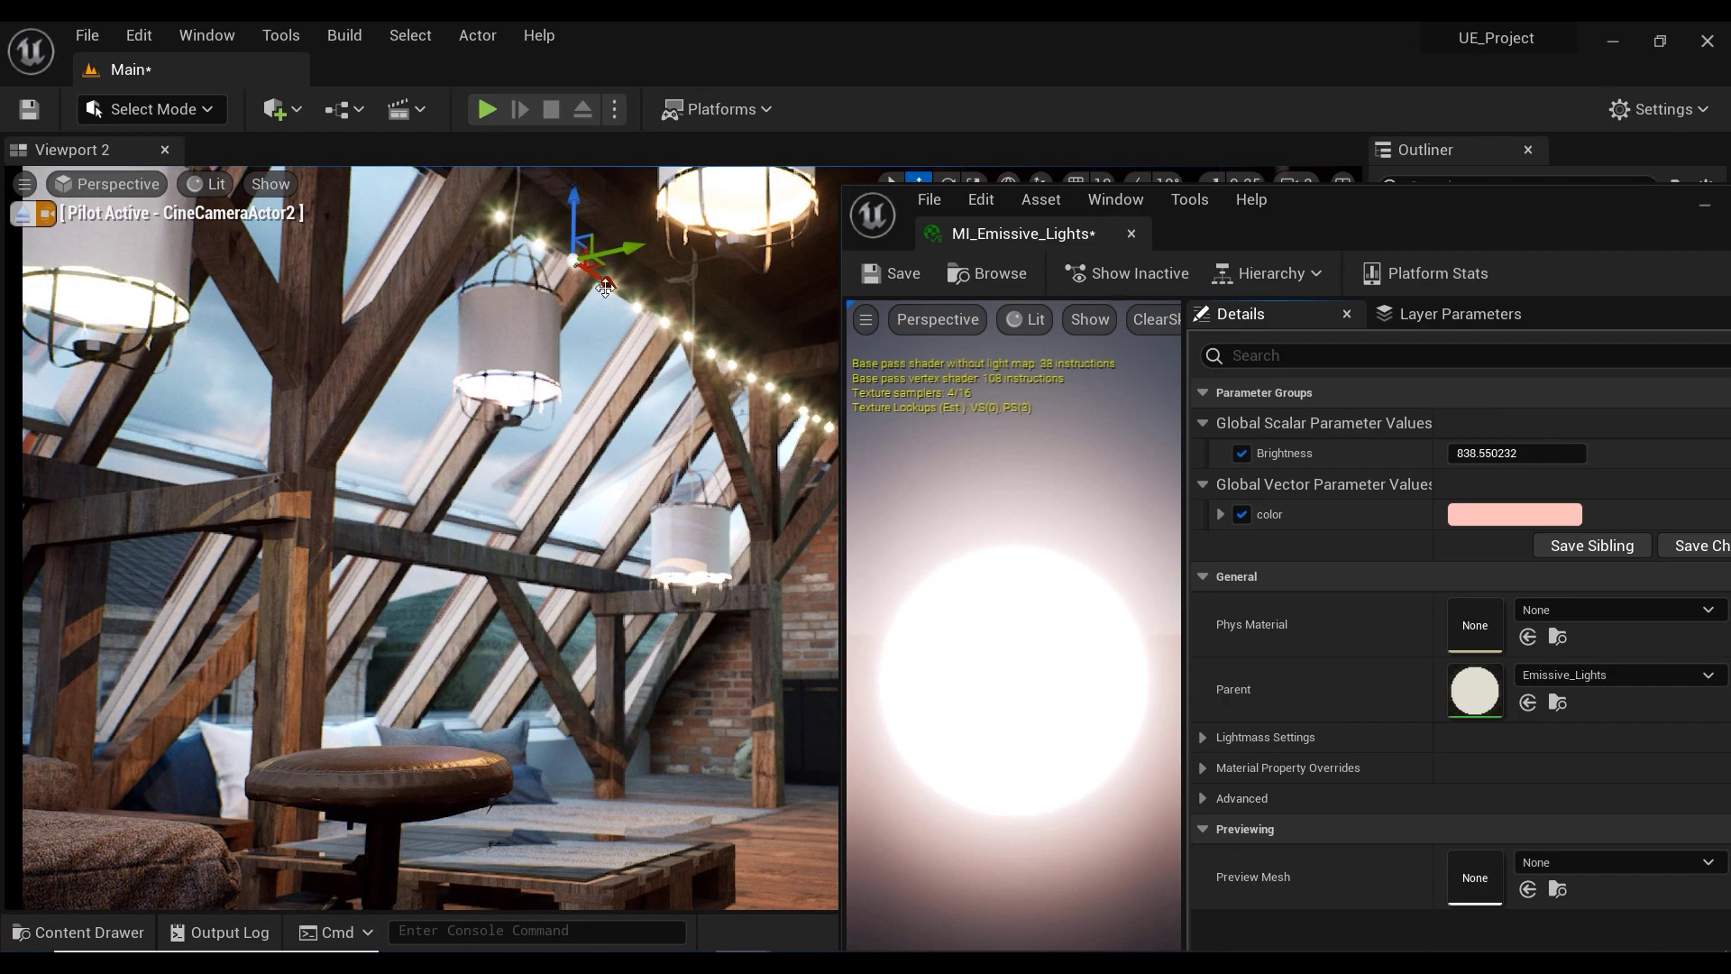
- Move the MI_Emissive_Lights editor window aside and close it to reveal the whole attic view
drag(1563, 202, 1464, 225)
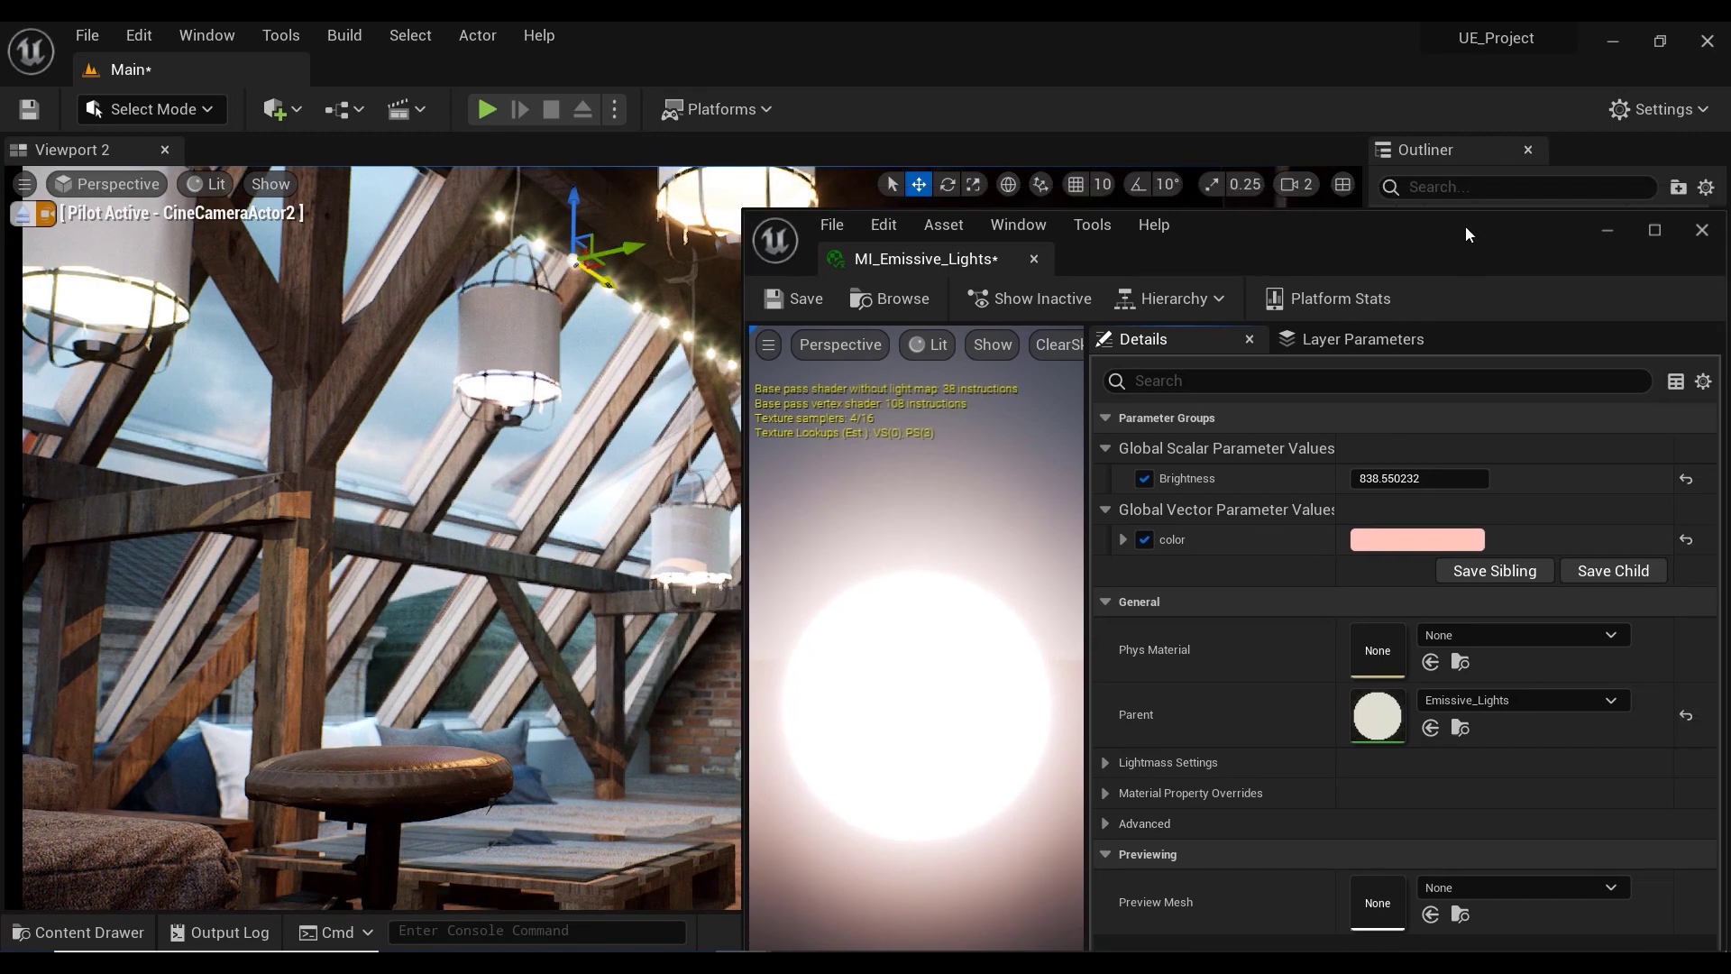
click(1703, 230)
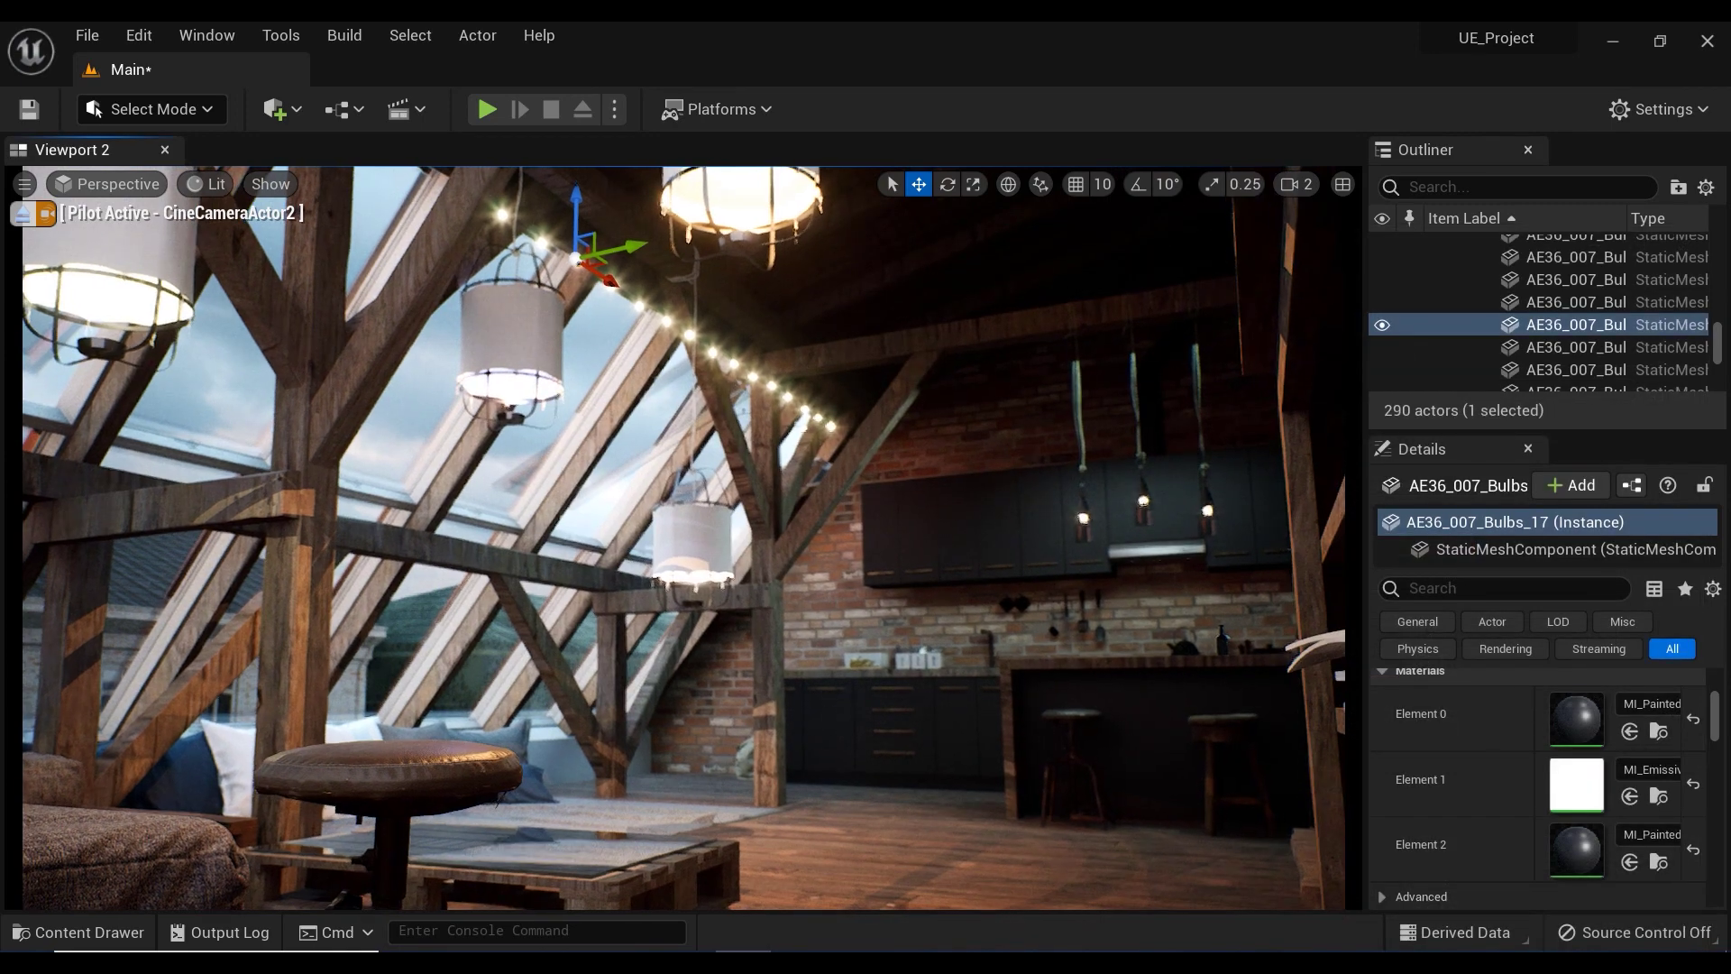
key(grave)
key(grave)
key(grave)
key(grave)
key(grave)
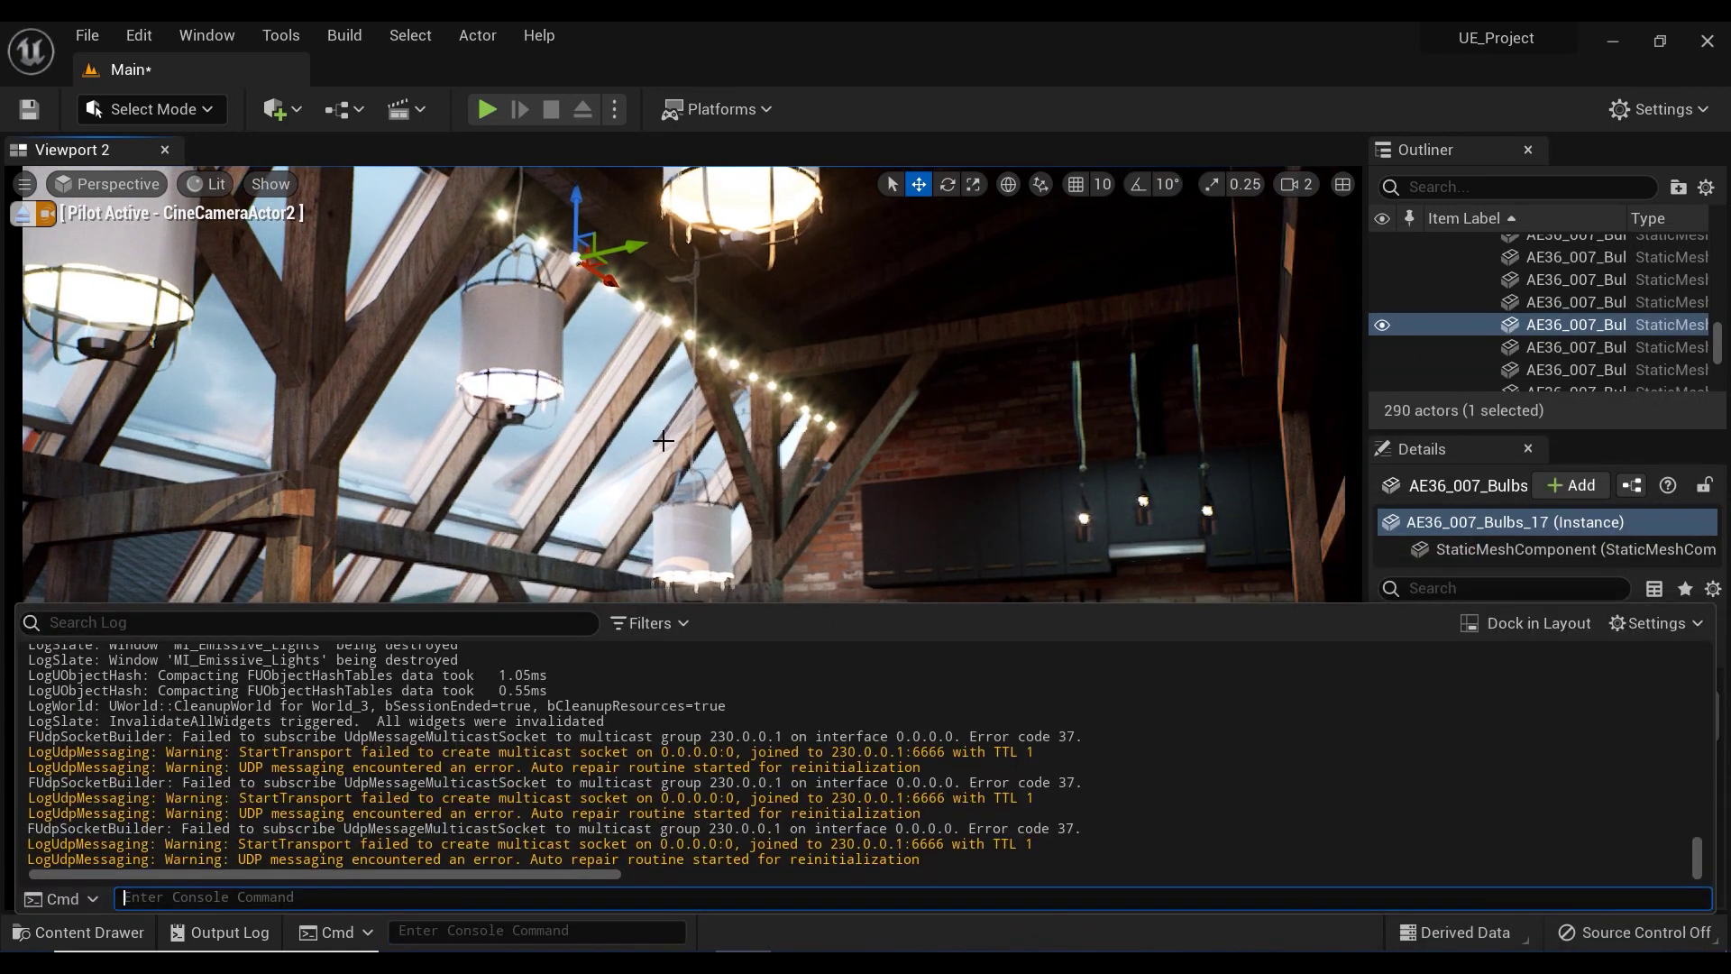
key(grave)
- Deselect the string-light bulb, slightly reframe the attic through CineCameraActor2, and dismiss the VPN pop-up
key(Escape)
right_drag(663, 441, 665, 439)
key(e)
right_drag(588, 317, 589, 316)
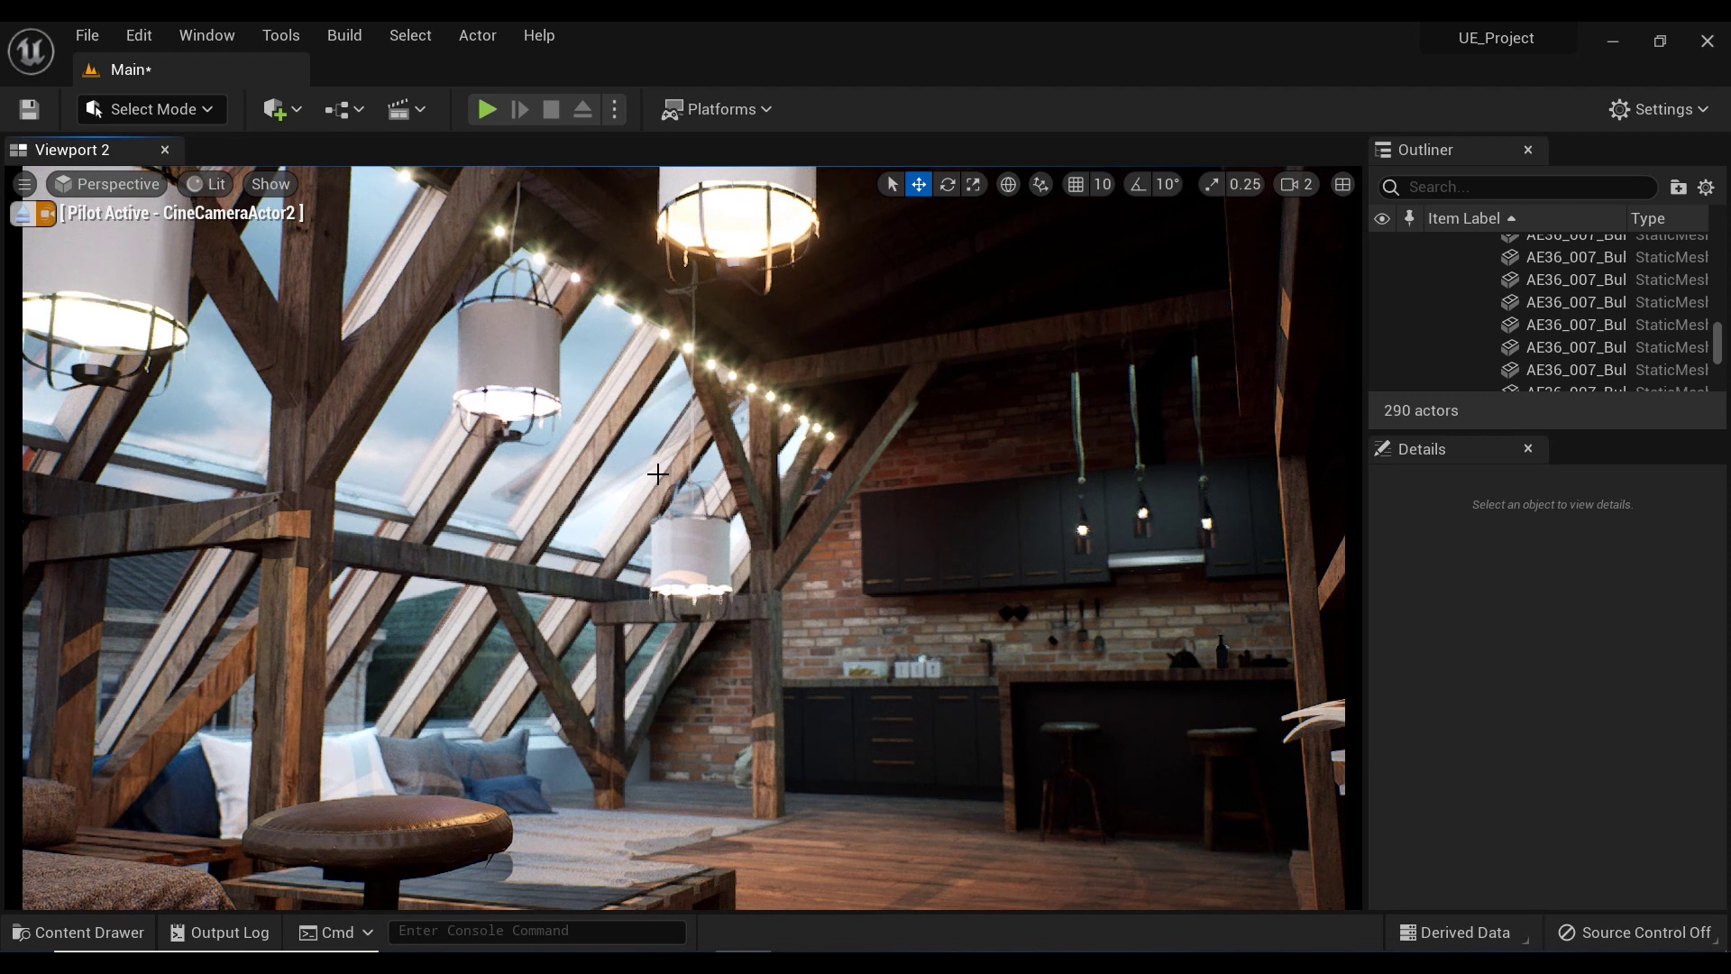
middle_drag(658, 474, 583, 311)
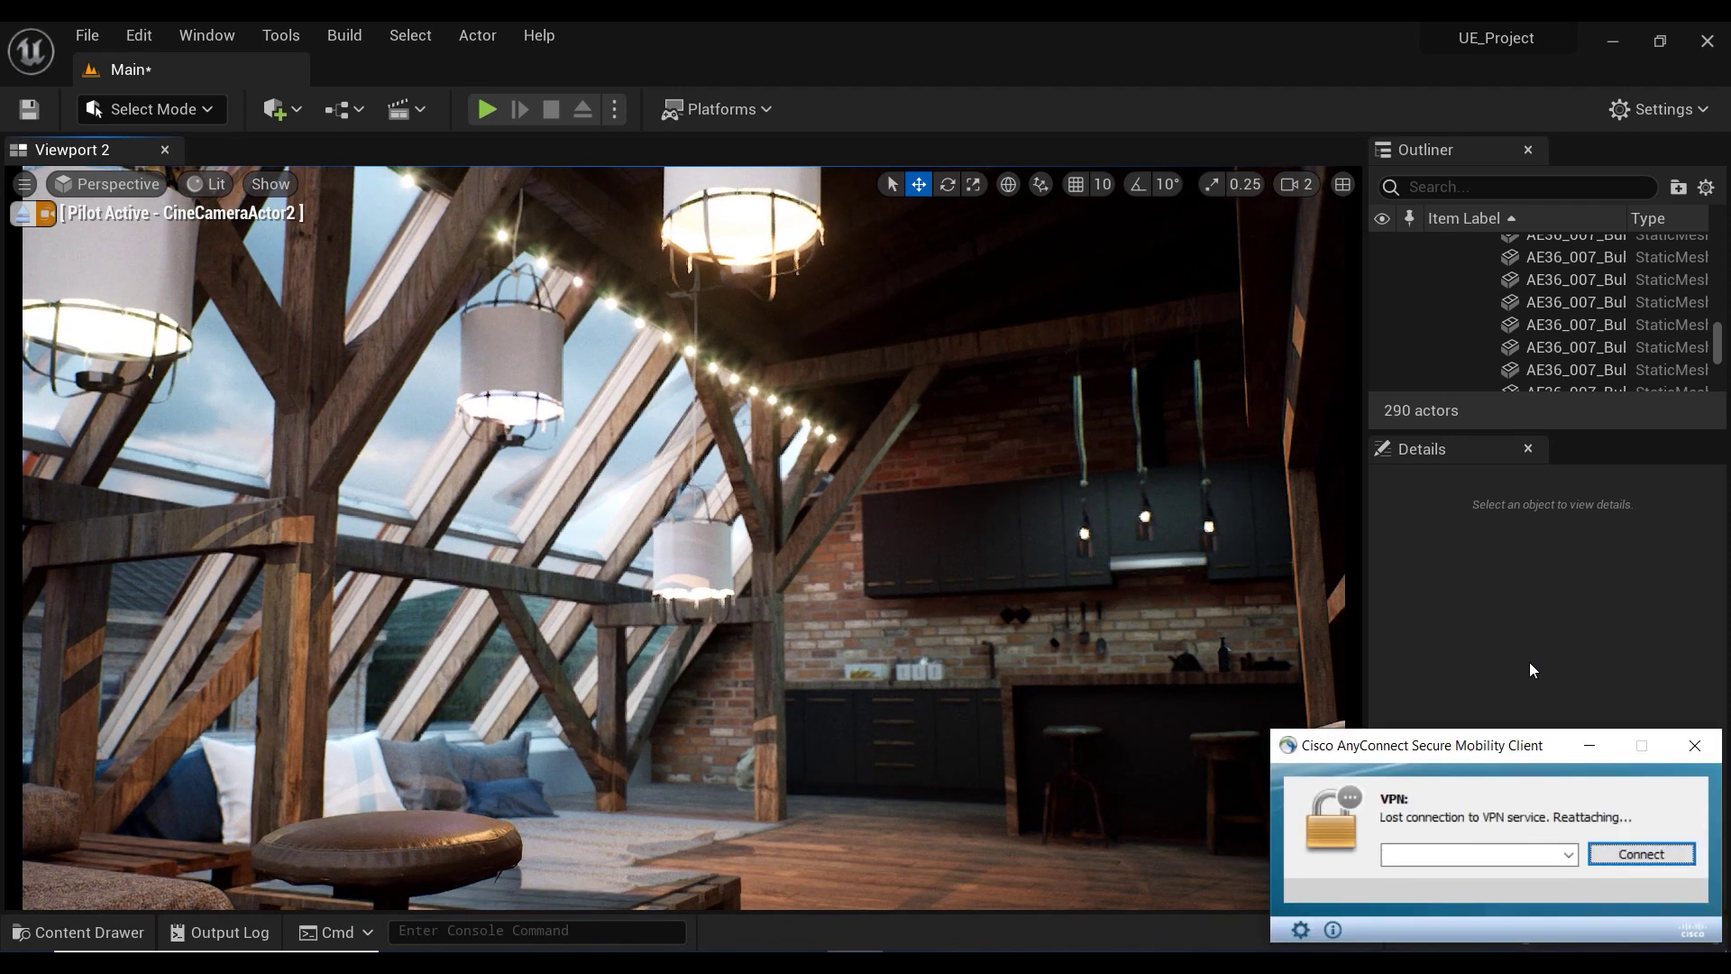
click(1698, 747)
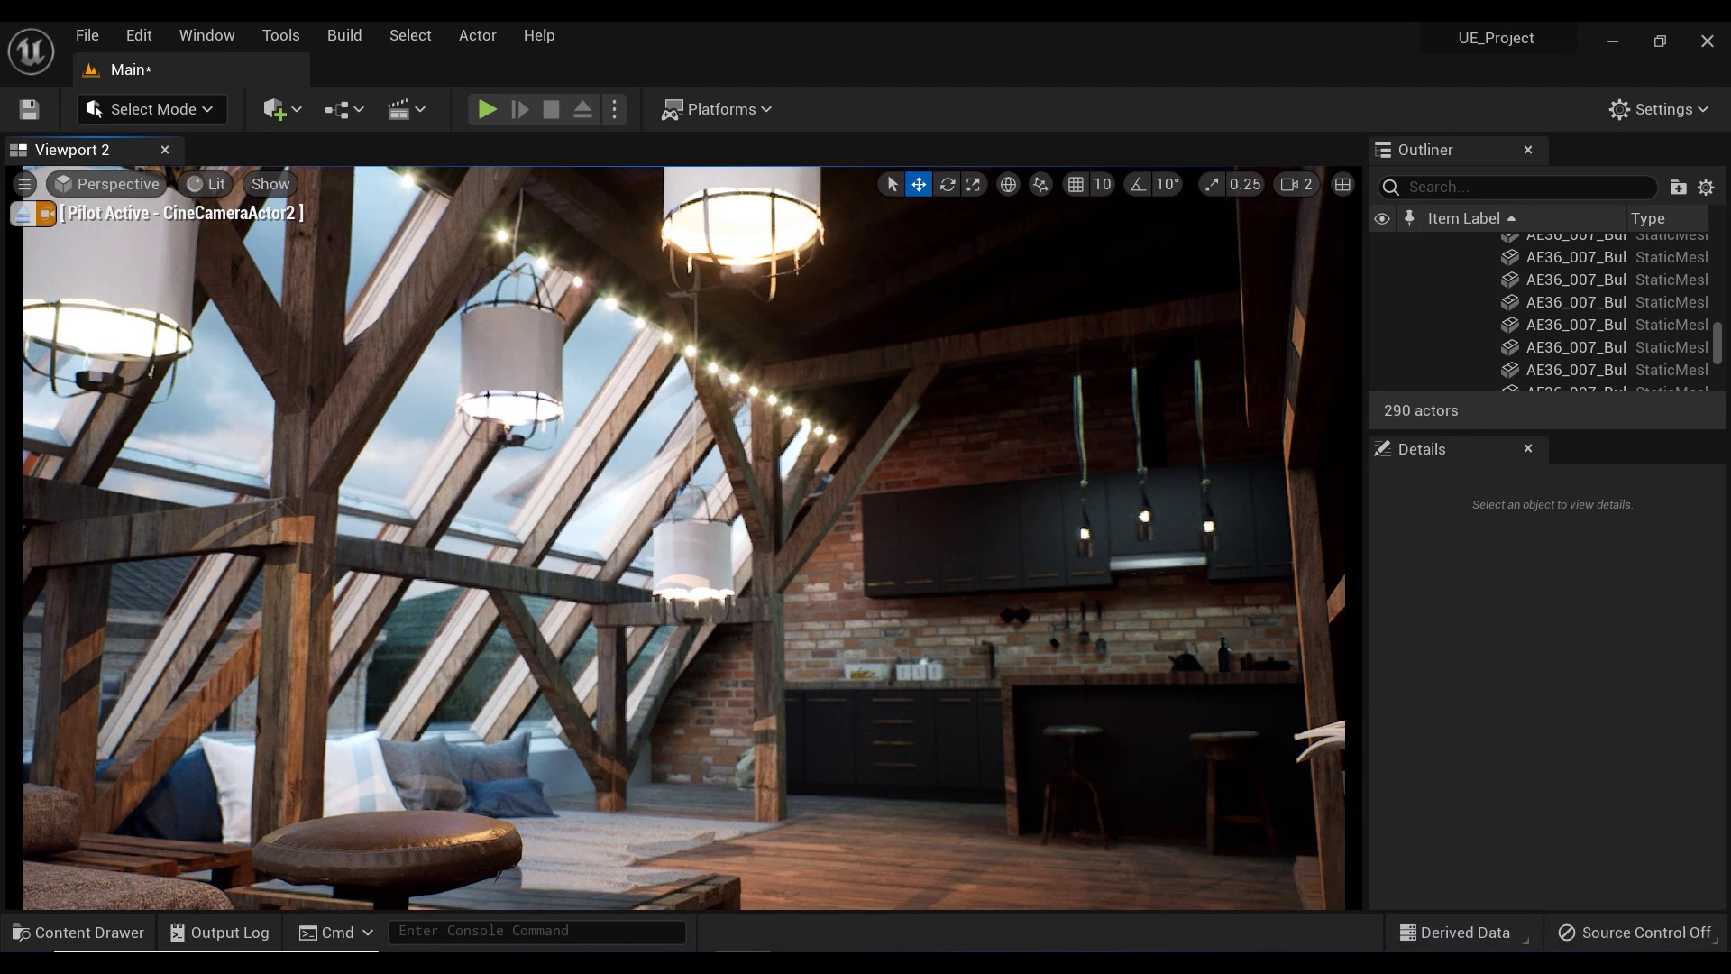